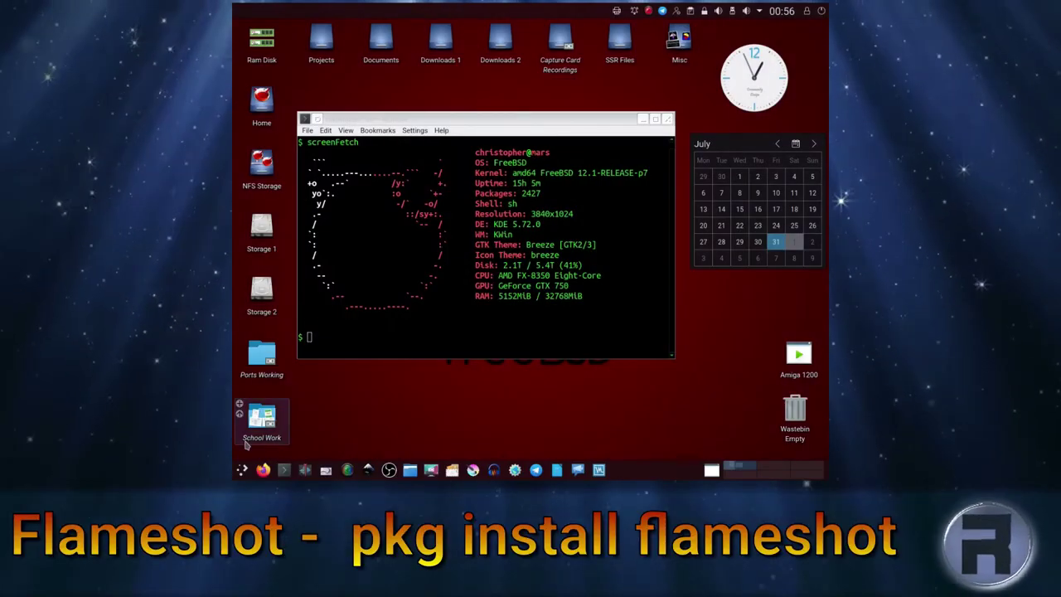
# Step: Launch Flameshot from Applications > Graphics in the Plasma application launcher
pyautogui.click(242, 473)
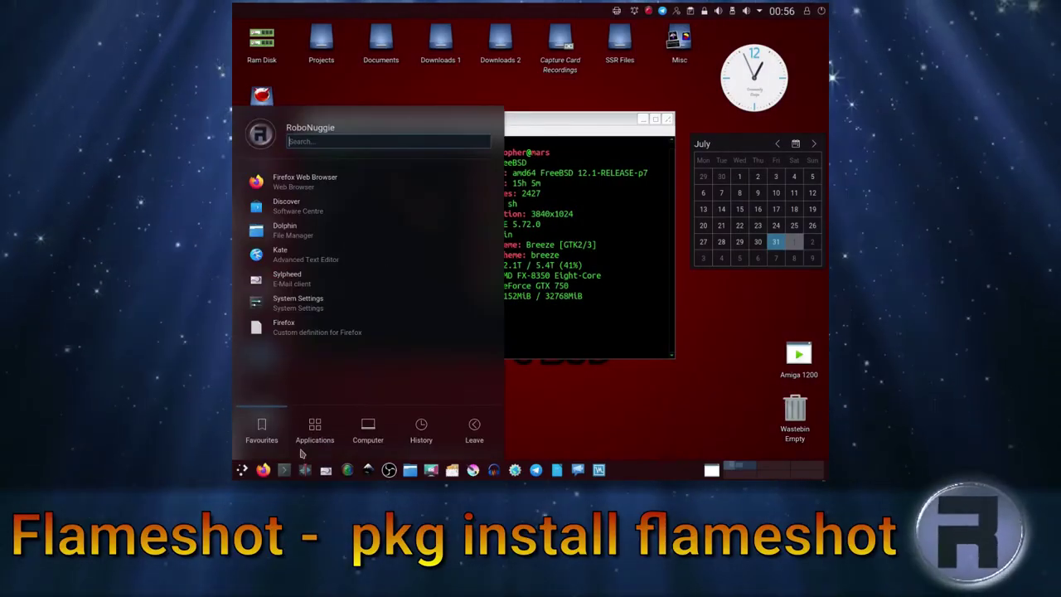
pyautogui.moveTo(315, 427)
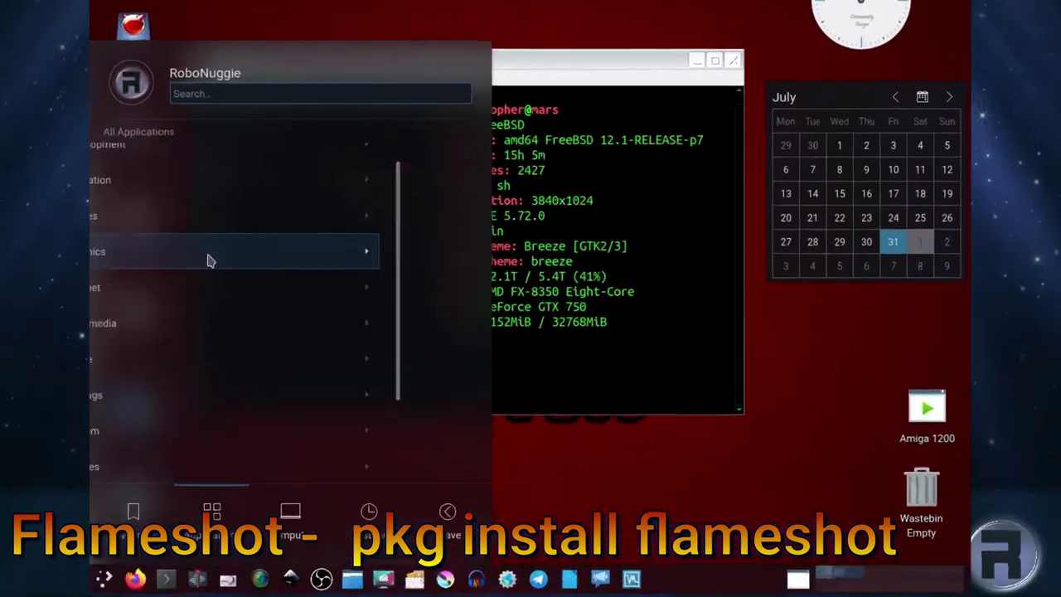
pyautogui.click(287, 248)
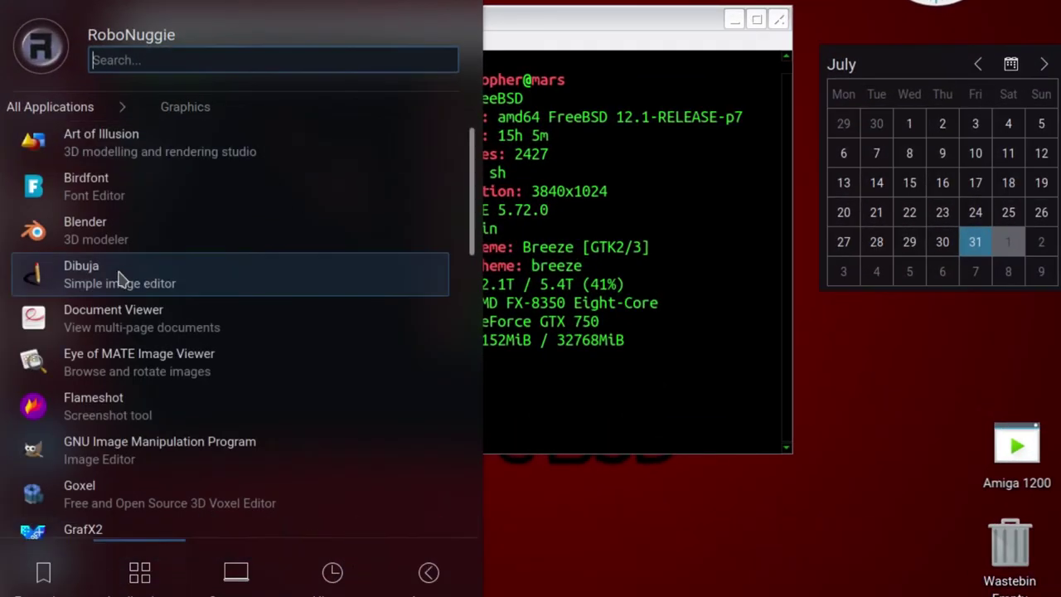
pyautogui.scroll(-1, 119, 278)
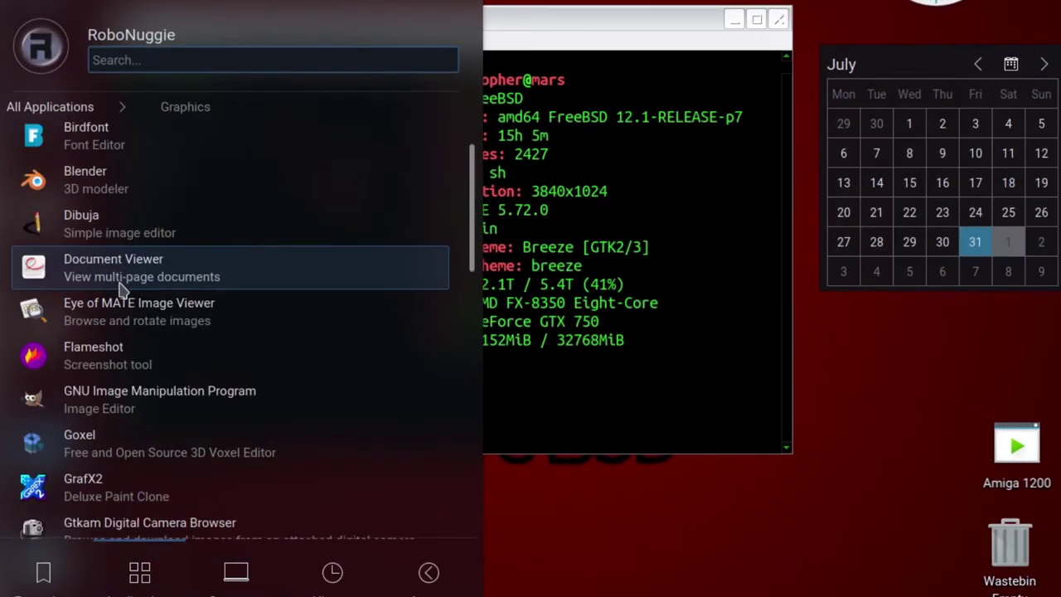
pyautogui.click(110, 367)
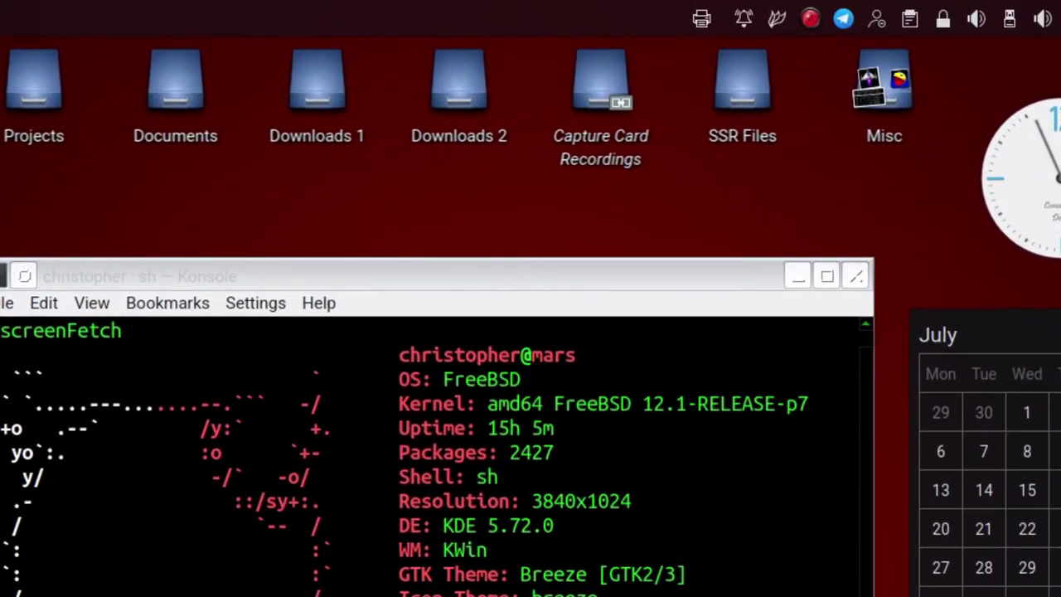
# Step: Dismiss Flameshot's tray menu without choosing anything, then start a new capture from the tray icon
pyautogui.rightClick(777, 24)
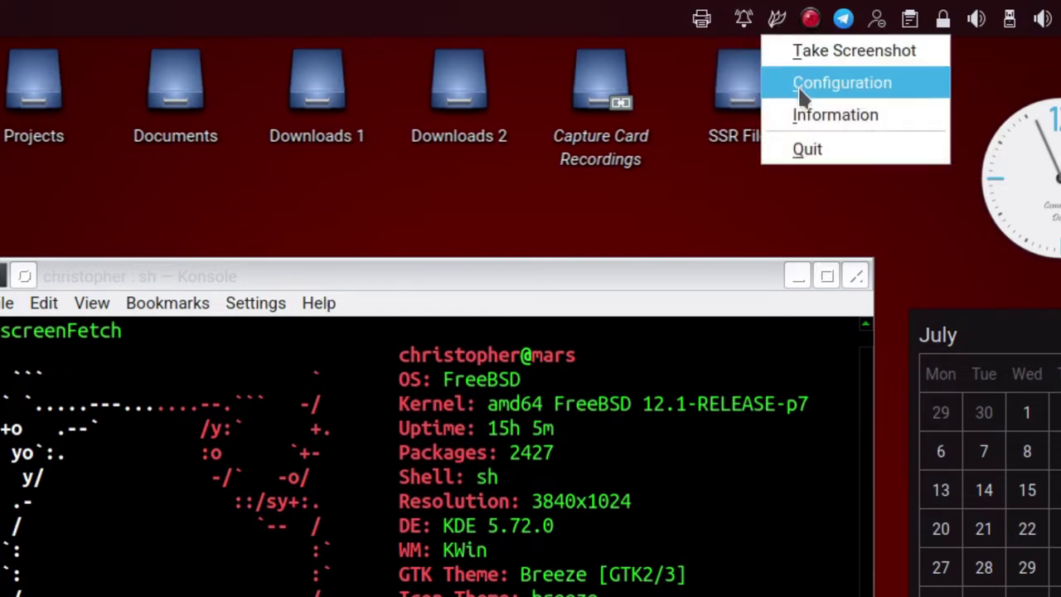
pyautogui.click(755, 215)
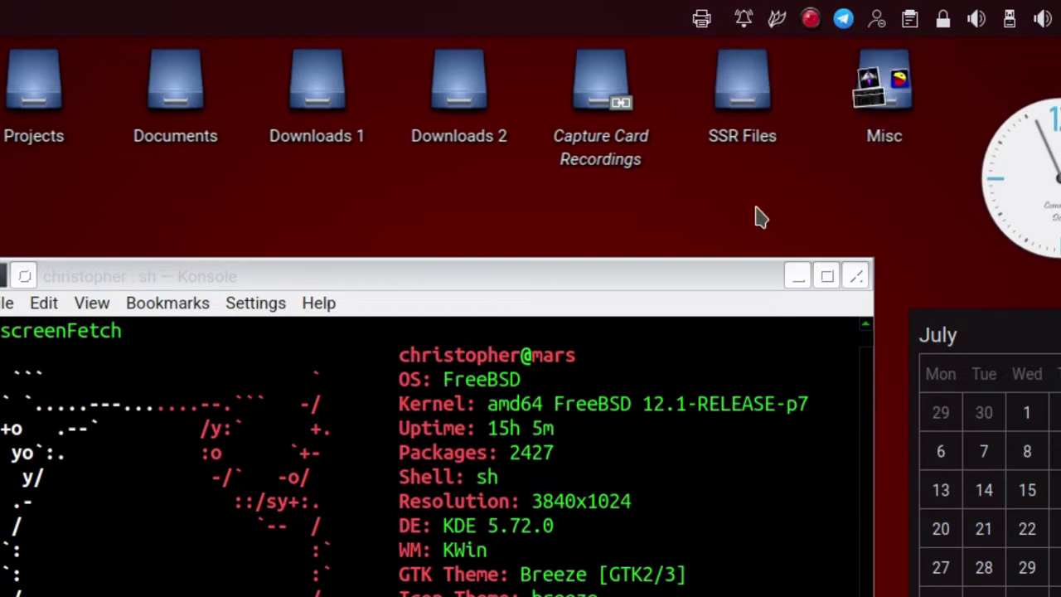
pyautogui.click(779, 22)
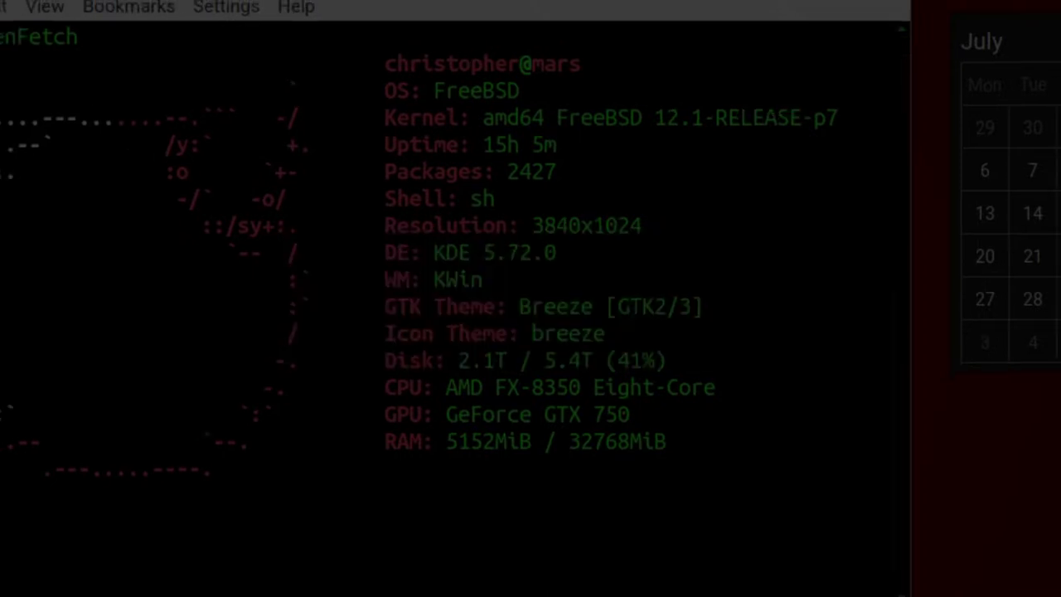
# Step: Select the terminal as the capture area and scribble freehand ovals and curves over the ASCII art
pyautogui.moveTo(123, 76); pyautogui.dragTo(721, 467)
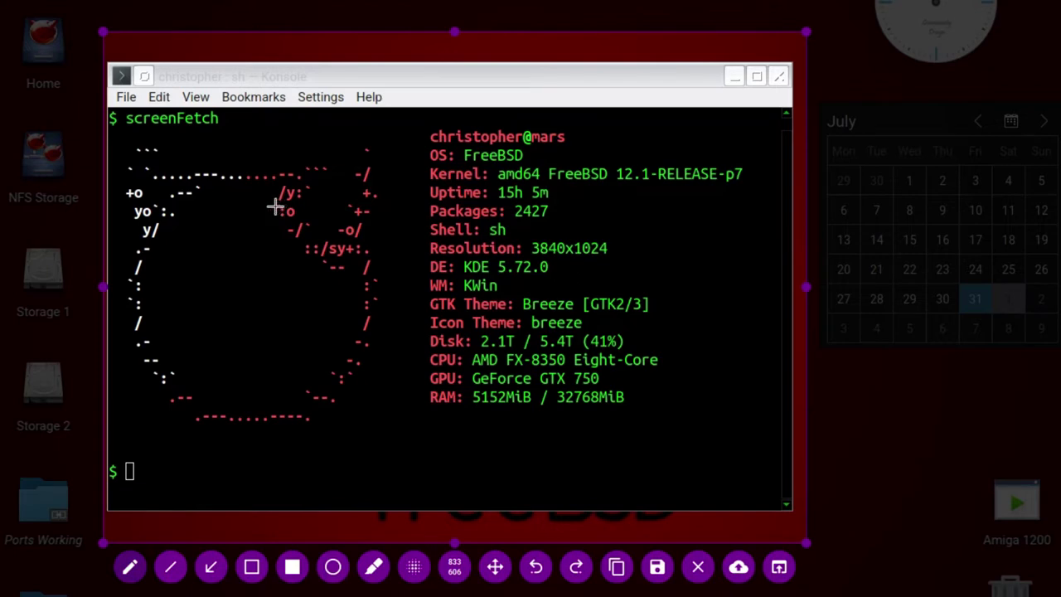
pyautogui.moveTo(275, 207)
pyautogui.mouseDown()
pyautogui.moveTo(239, 296)
pyautogui.moveTo(284, 224)
pyautogui.moveTo(269, 210)
pyautogui.mouseUp()
pyautogui.moveTo(211, 305)
pyautogui.mouseDown()
pyautogui.moveTo(205, 358)
pyautogui.moveTo(201, 310)
pyautogui.mouseUp()
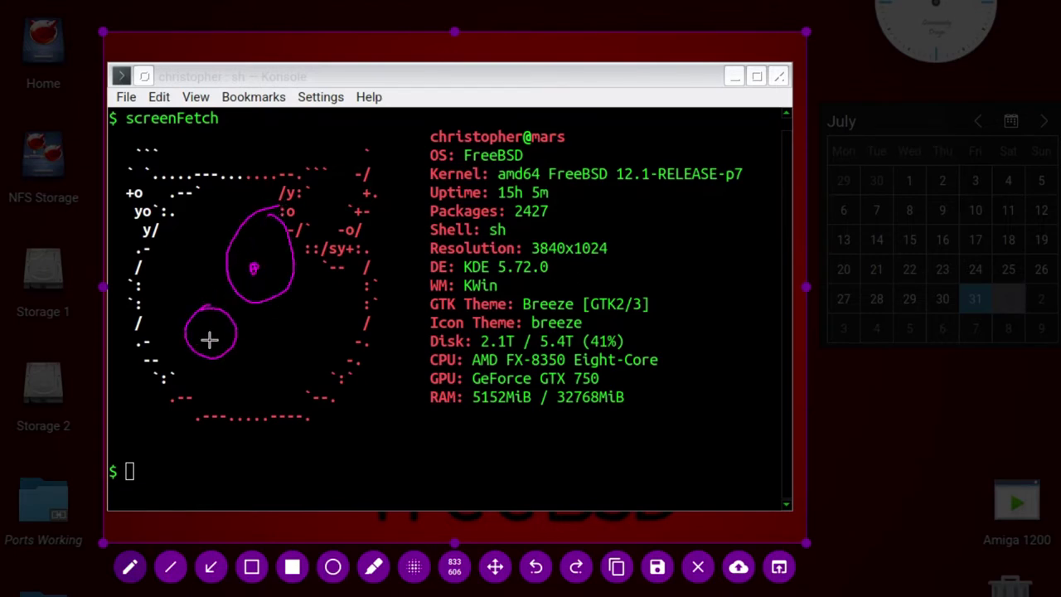
pyautogui.moveTo(257, 342); pyautogui.dragTo(277, 330)
pyautogui.moveTo(259, 372); pyautogui.dragTo(311, 320)
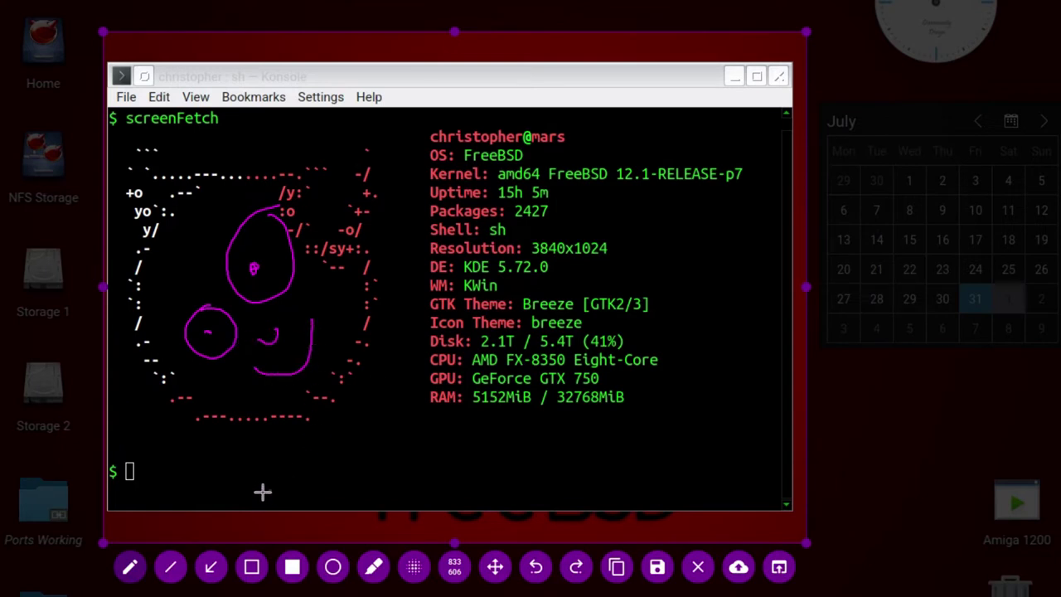
# Step: Draw a straight line along the terminal bottom and arrows toward the OS, WM, CPU and RAM lines
pyautogui.click(181, 568)
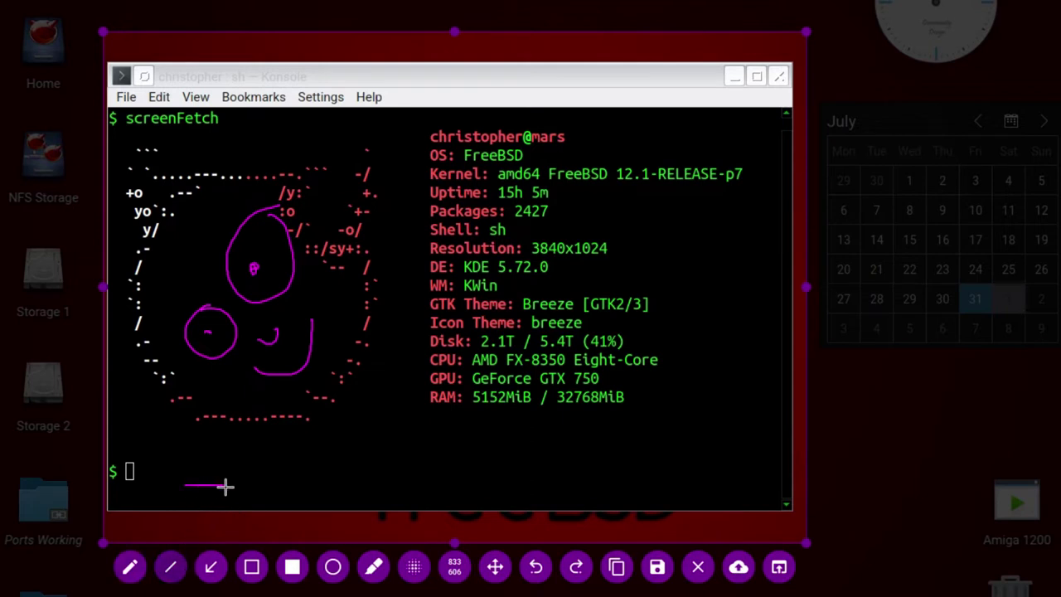
pyautogui.moveTo(264, 485)
pyautogui.mouseDown()
pyautogui.moveTo(491, 449)
pyautogui.moveTo(489, 498)
pyautogui.moveTo(445, 483)
pyautogui.moveTo(550, 455)
pyautogui.mouseUp()
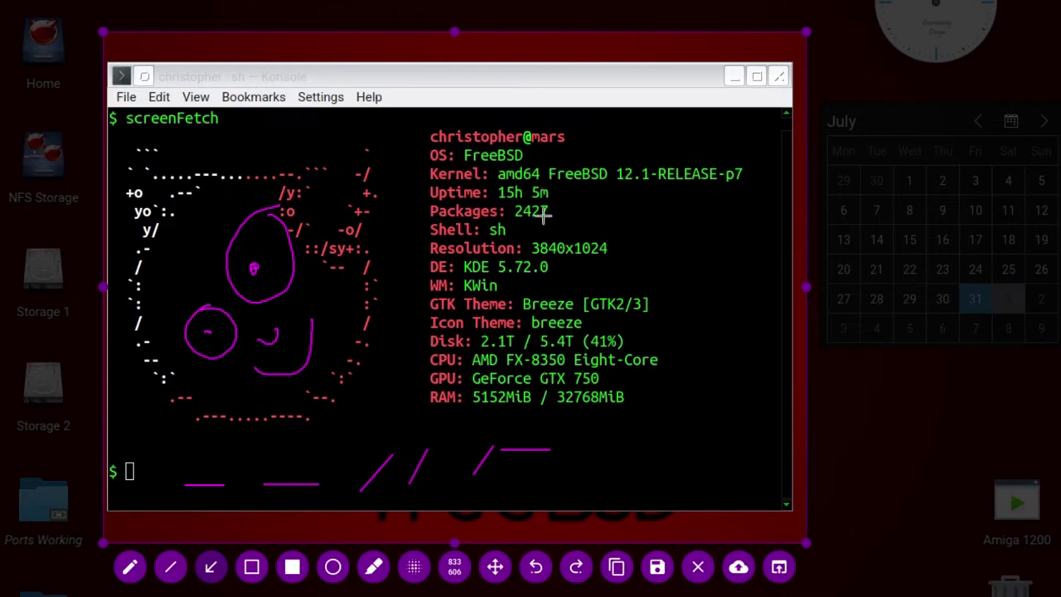
pyautogui.moveTo(556, 162)
pyautogui.mouseDown()
pyautogui.moveTo(734, 155)
pyautogui.moveTo(715, 160)
pyautogui.mouseUp()
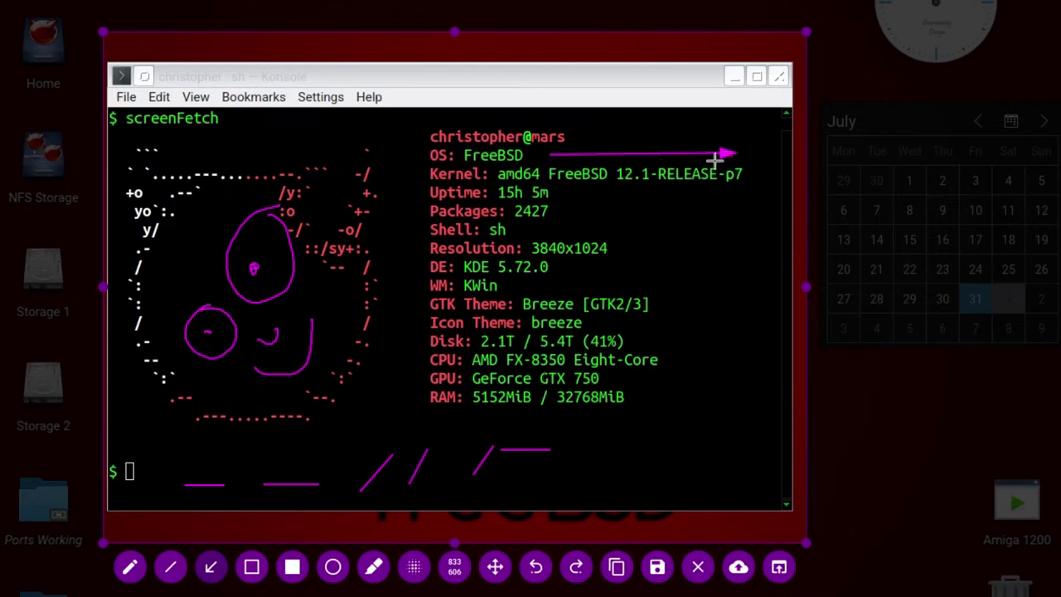
pyautogui.moveTo(609, 156); pyautogui.dragTo(412, 290)
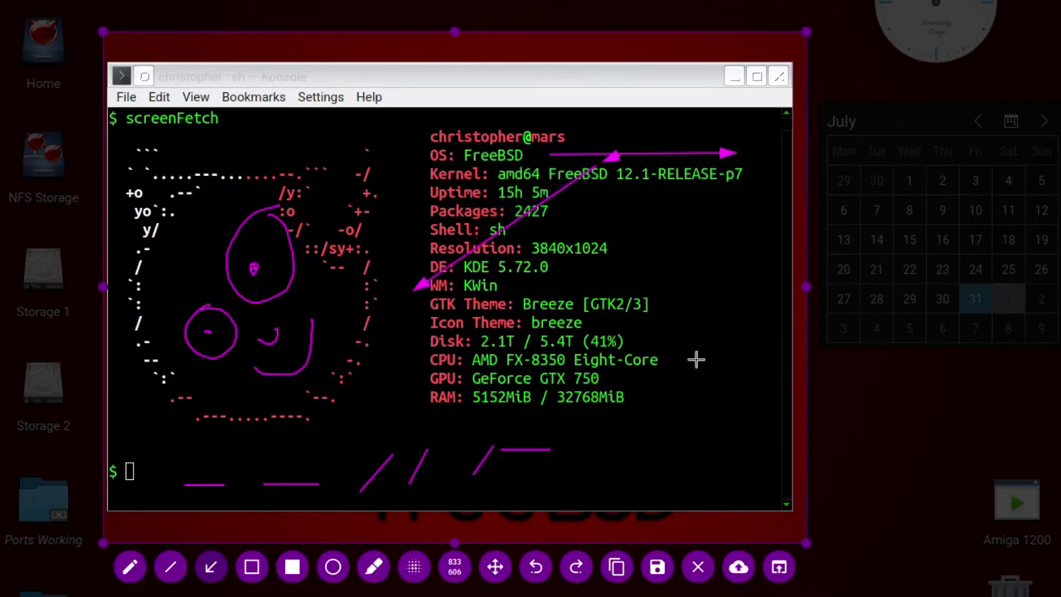
pyautogui.moveTo(674, 425); pyautogui.dragTo(609, 365)
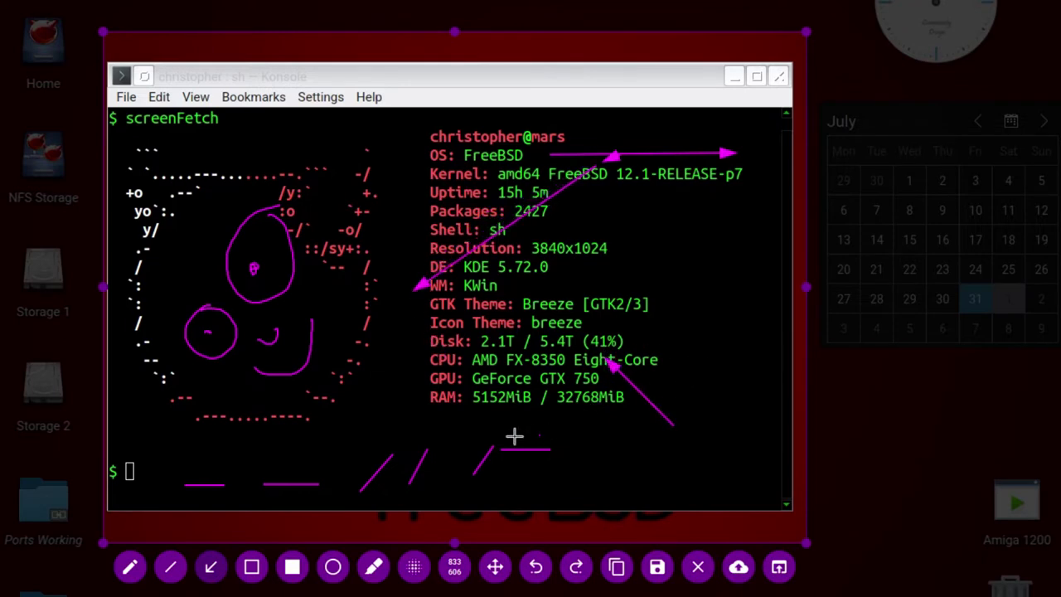
pyautogui.moveTo(385, 443); pyautogui.dragTo(423, 406)
# Step: Box the OS: FreeBSD line, add two filled magenta rectangles, and draw an ellipse over the ASCII art
pyautogui.click(252, 567)
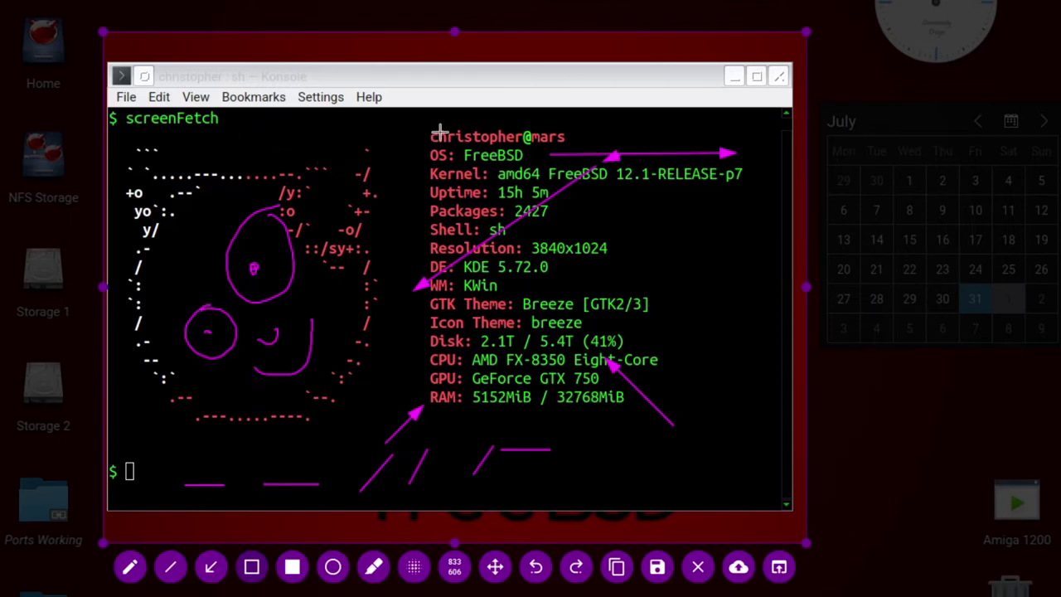
pyautogui.moveTo(424, 147); pyautogui.dragTo(528, 165)
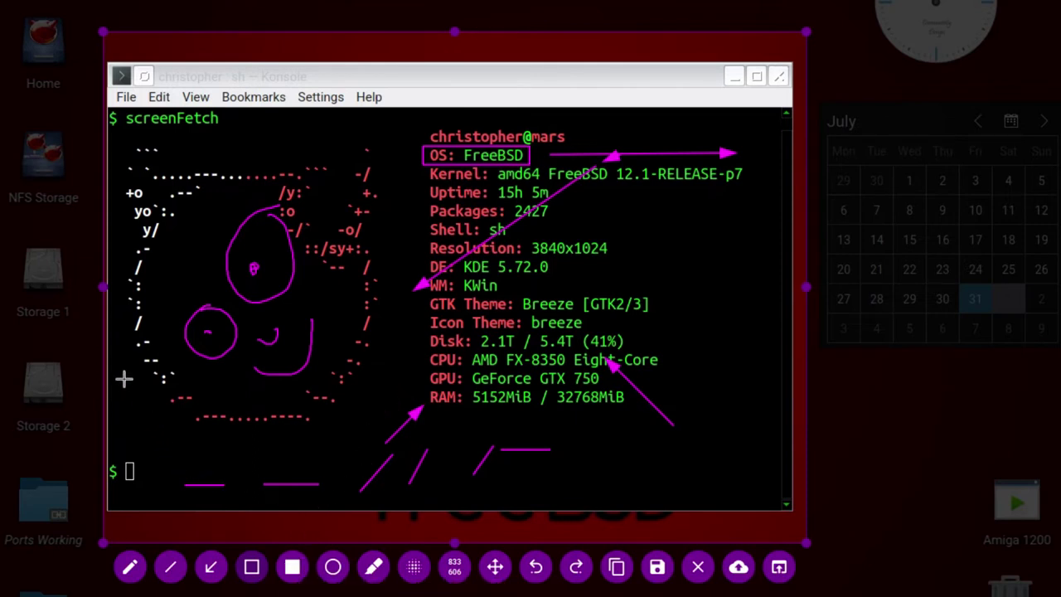
pyautogui.moveTo(124, 379); pyautogui.dragTo(254, 419)
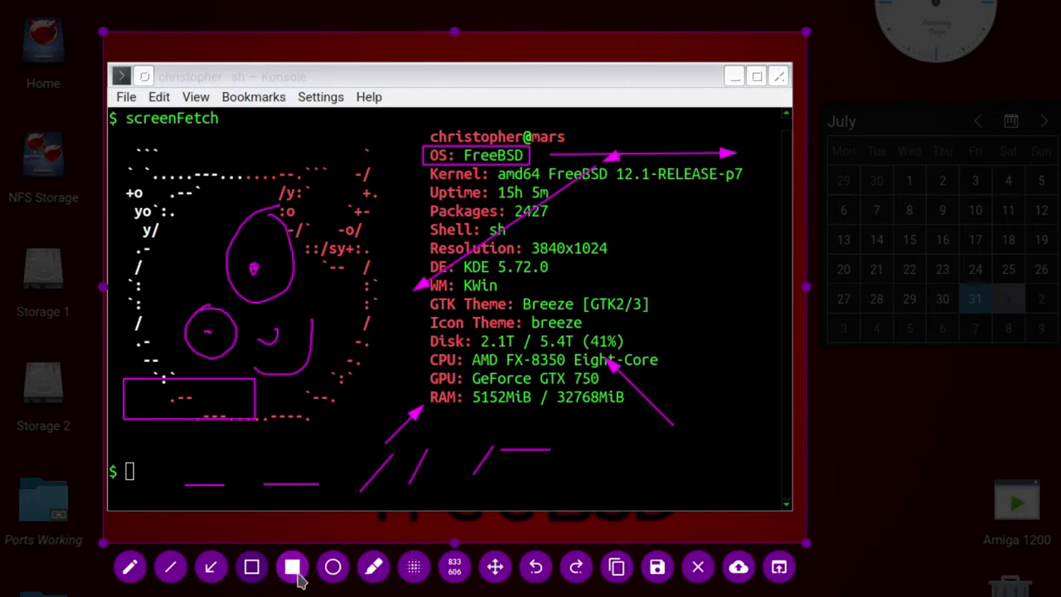
pyautogui.moveTo(130, 347); pyautogui.dragTo(255, 391)
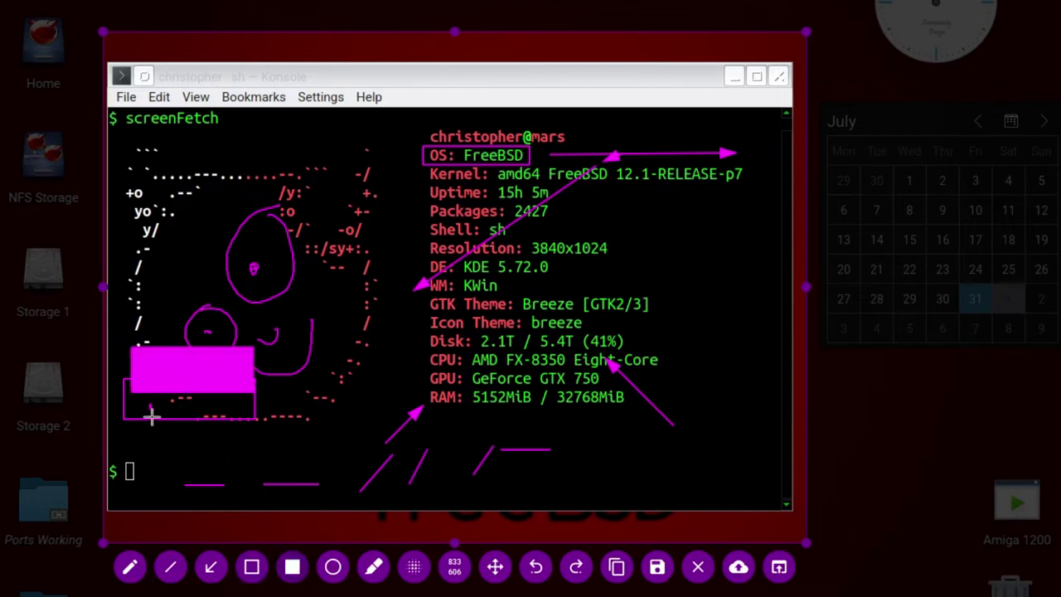
pyautogui.moveTo(150, 403); pyautogui.dragTo(291, 448)
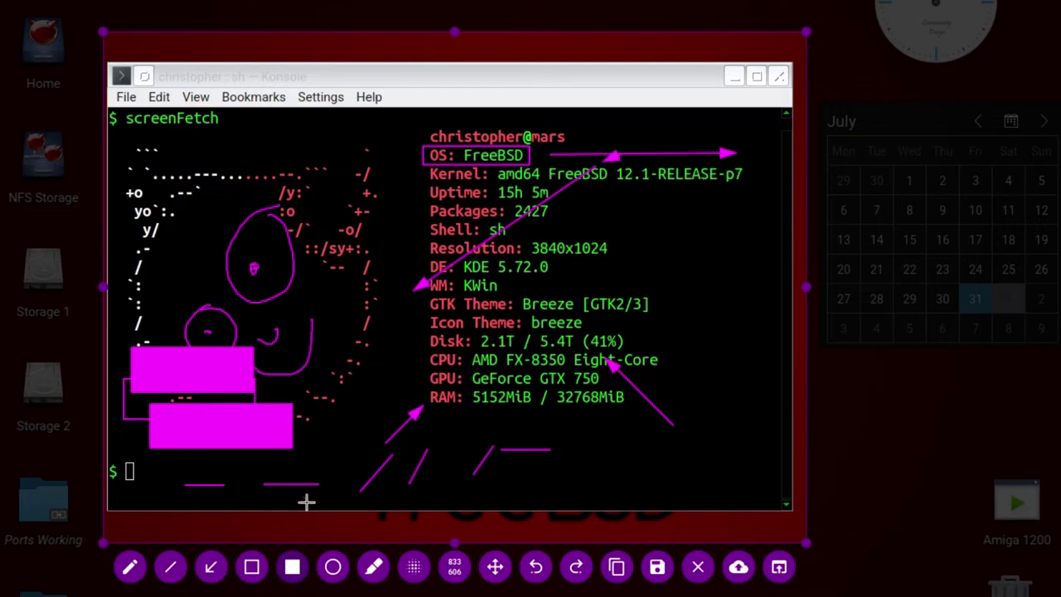
pyautogui.click(332, 572)
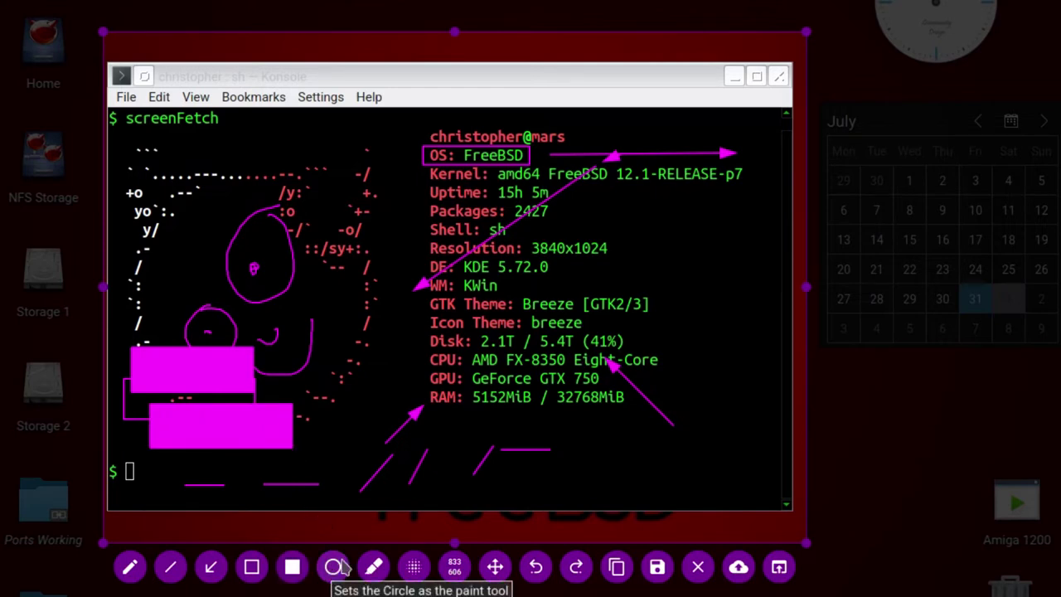
pyautogui.moveTo(217, 145); pyautogui.dragTo(308, 202)
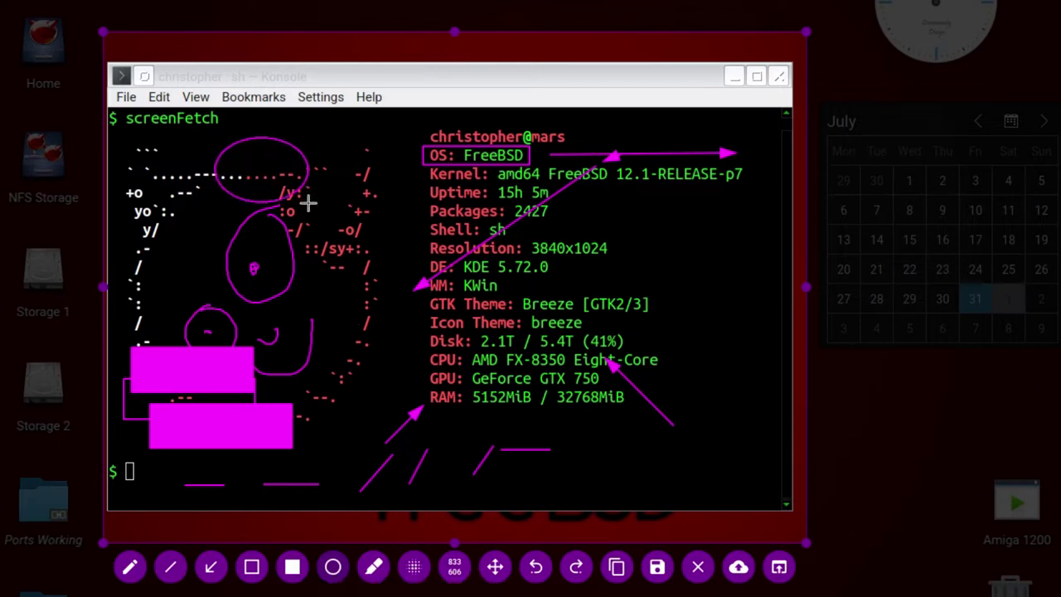
# Step: Draw a # shape with marker strokes and highlight the GTK Theme and Disk lines
pyautogui.click(374, 568)
pyautogui.moveTo(704, 234)
pyautogui.mouseDown()
pyautogui.moveTo(684, 301)
pyautogui.moveTo(639, 256)
pyautogui.moveTo(599, 246)
pyautogui.moveTo(580, 274)
pyautogui.mouseUp()
pyautogui.moveTo(685, 259); pyautogui.dragTo(726, 335)
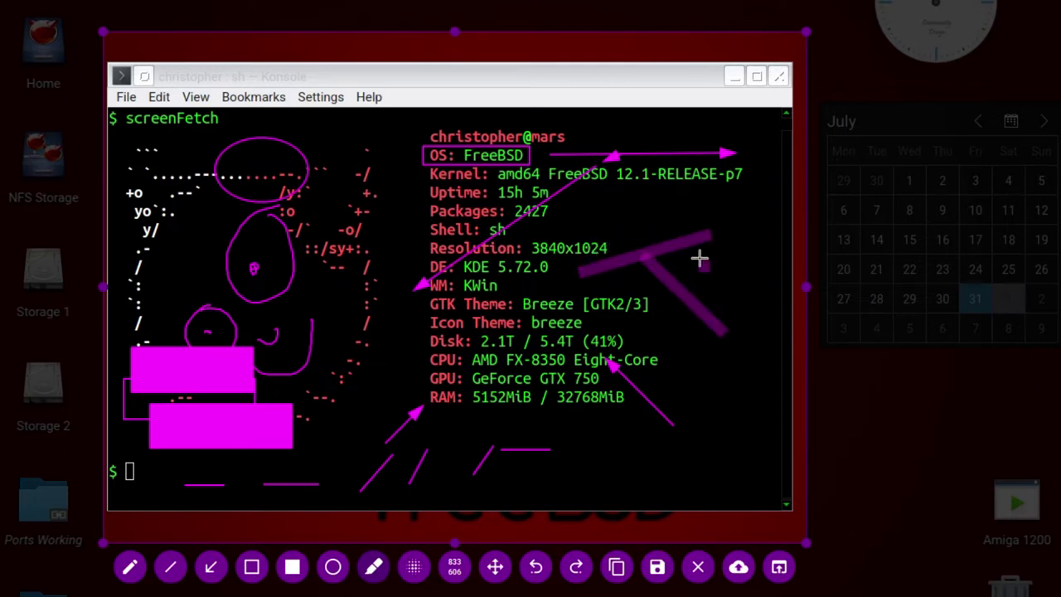
pyautogui.moveTo(656, 202); pyautogui.dragTo(686, 263)
pyautogui.moveTo(620, 220); pyautogui.dragTo(671, 269)
pyautogui.moveTo(591, 248); pyautogui.dragTo(623, 290)
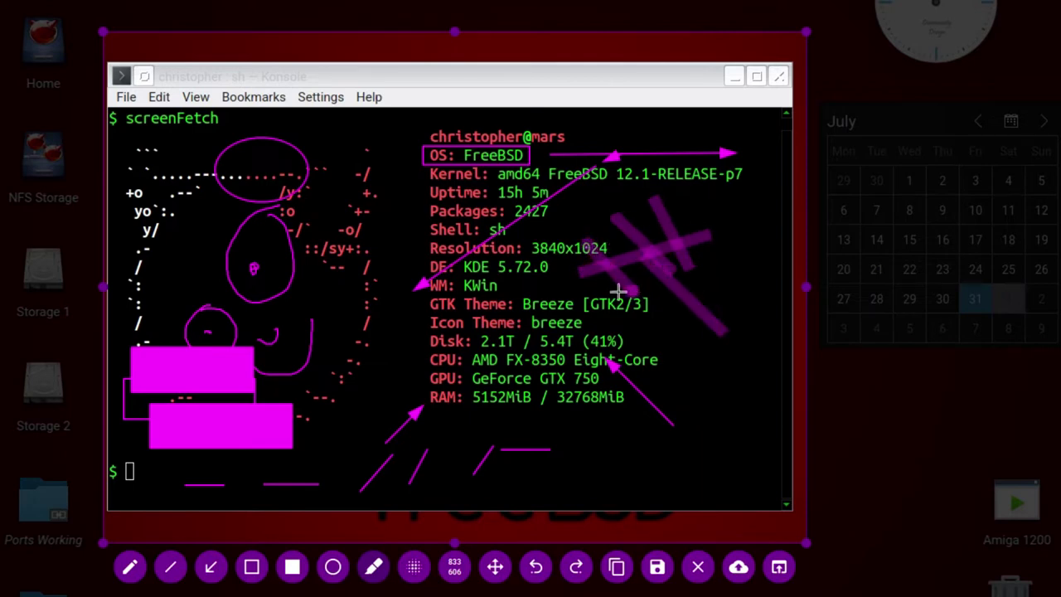
pyautogui.moveTo(415, 304); pyautogui.dragTo(667, 304)
pyautogui.moveTo(421, 340); pyautogui.dragTo(661, 340)
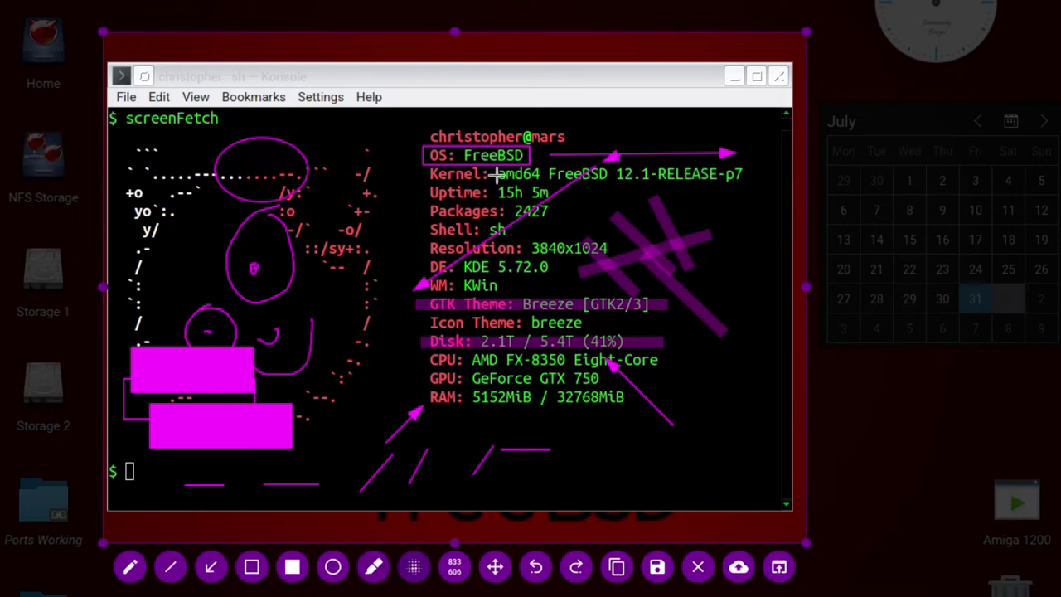
# Step: Blur the Kernel line, the CPU line and the terminal's menu bar
pyautogui.moveTo(560, 173)
pyautogui.mouseDown()
pyautogui.moveTo(738, 173)
pyautogui.moveTo(754, 192)
pyautogui.mouseUp()
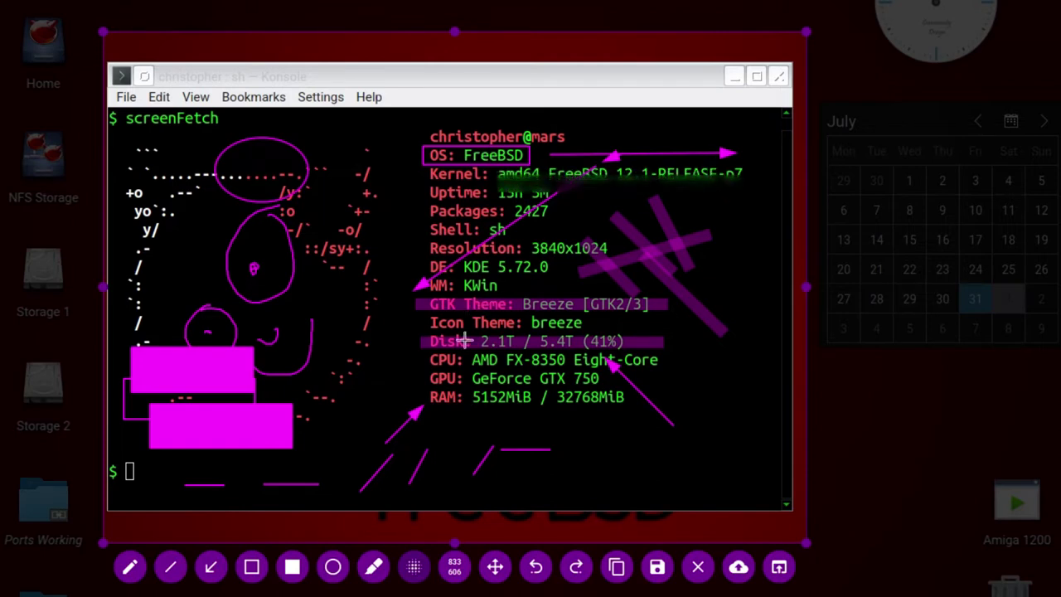
pyautogui.moveTo(440, 358)
pyautogui.mouseDown()
pyautogui.moveTo(657, 362)
pyautogui.moveTo(660, 371)
pyautogui.mouseUp()
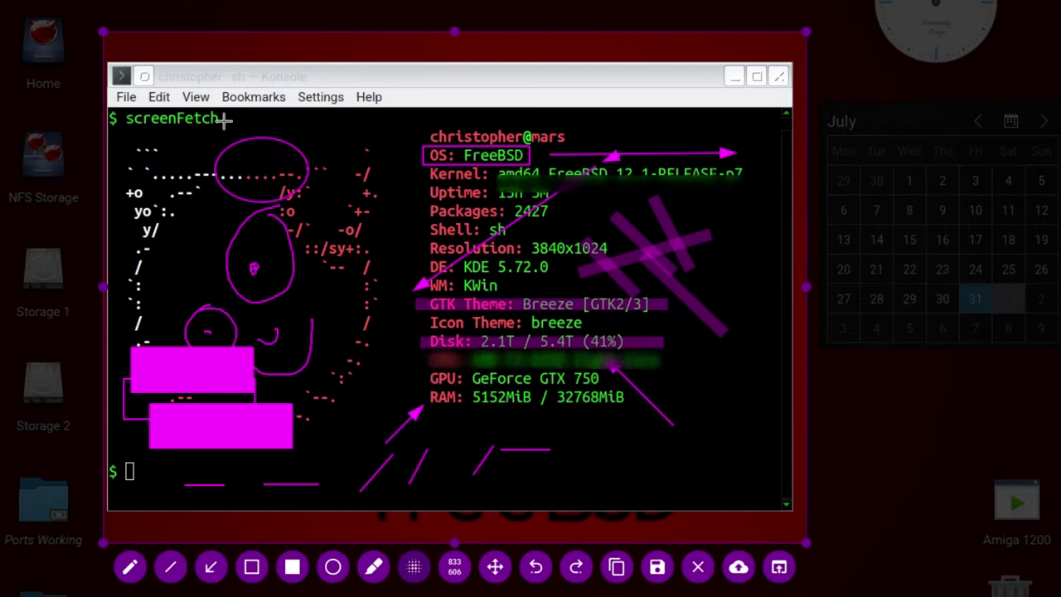
pyautogui.moveTo(124, 91); pyautogui.dragTo(406, 100)
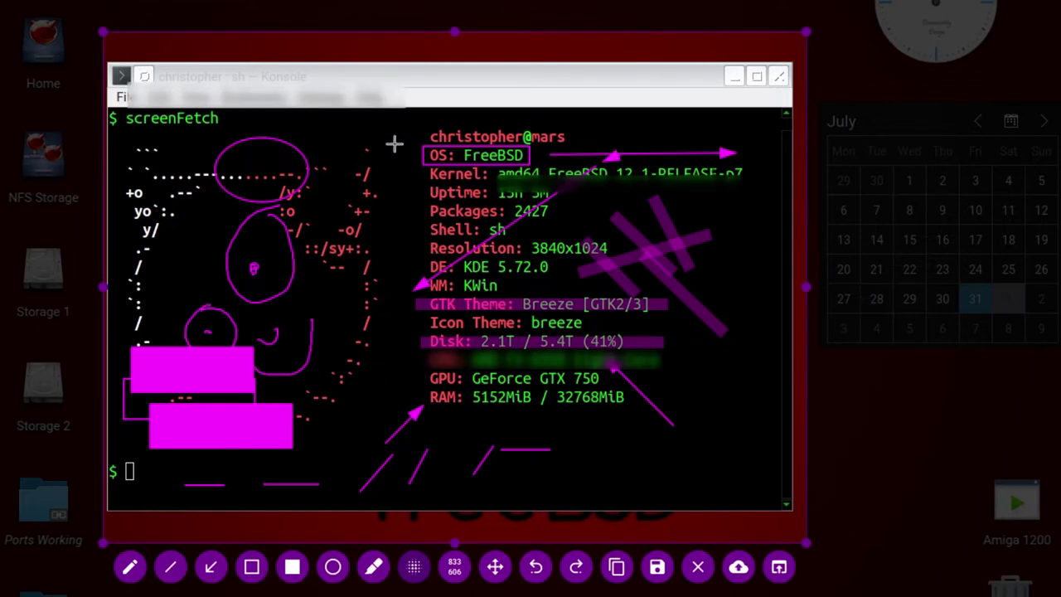
# Step: With the Move tool, reposition the capture area so it ends slightly left and up
pyautogui.click(494, 570)
pyautogui.moveTo(461, 489); pyautogui.dragTo(538, 495)
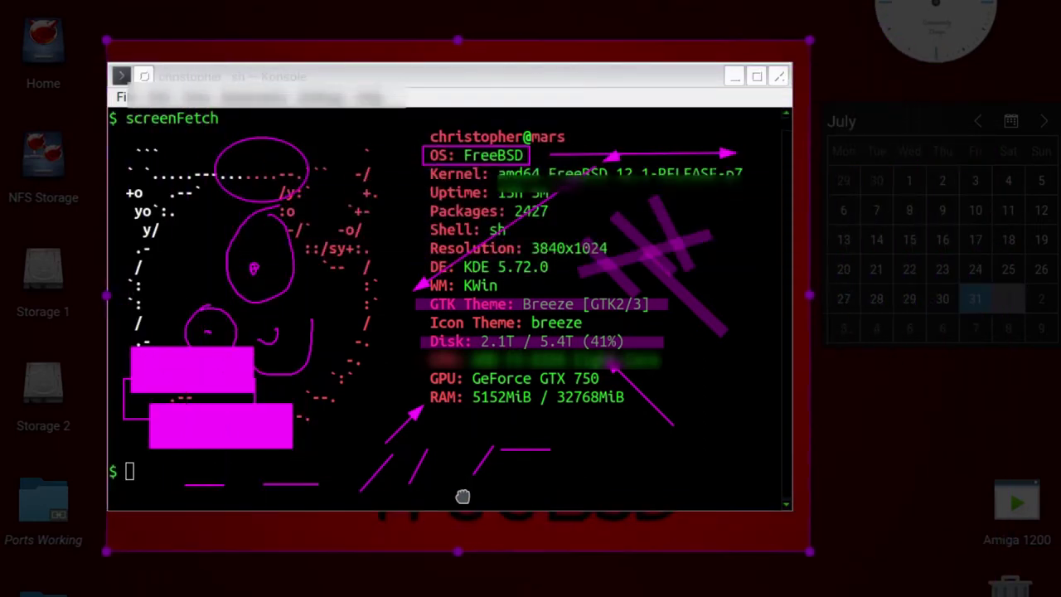
pyautogui.moveTo(463, 495)
pyautogui.mouseDown()
pyautogui.moveTo(500, 466)
pyautogui.moveTo(665, 395)
pyautogui.moveTo(433, 483)
pyautogui.moveTo(444, 485)
pyautogui.mouseUp()
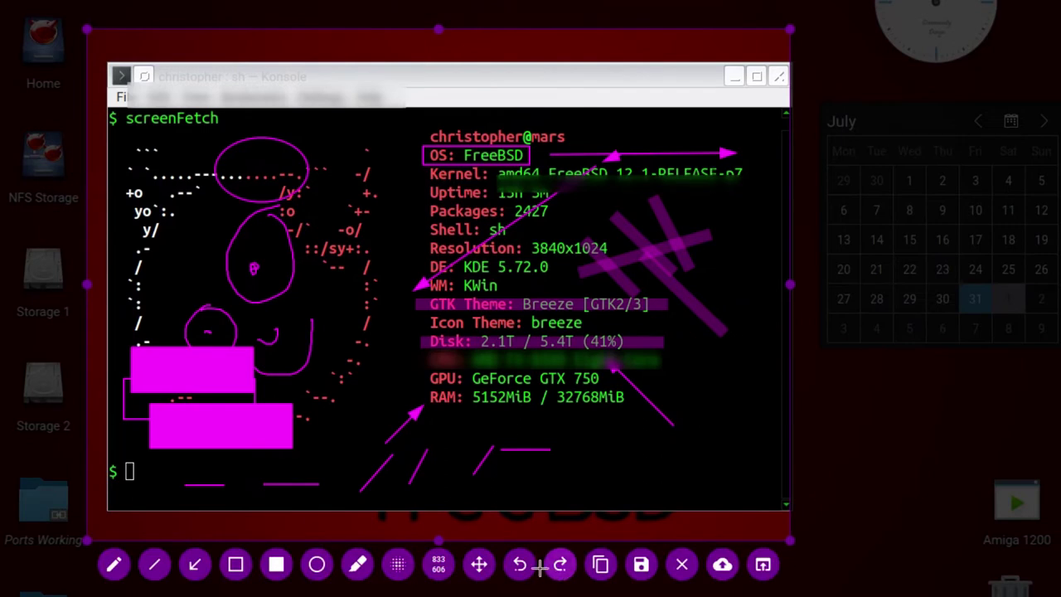
# Step: Undo ten annotations, including the three blurs, the marker strokes, and the shapes and arrows
pyautogui.click(517, 564)
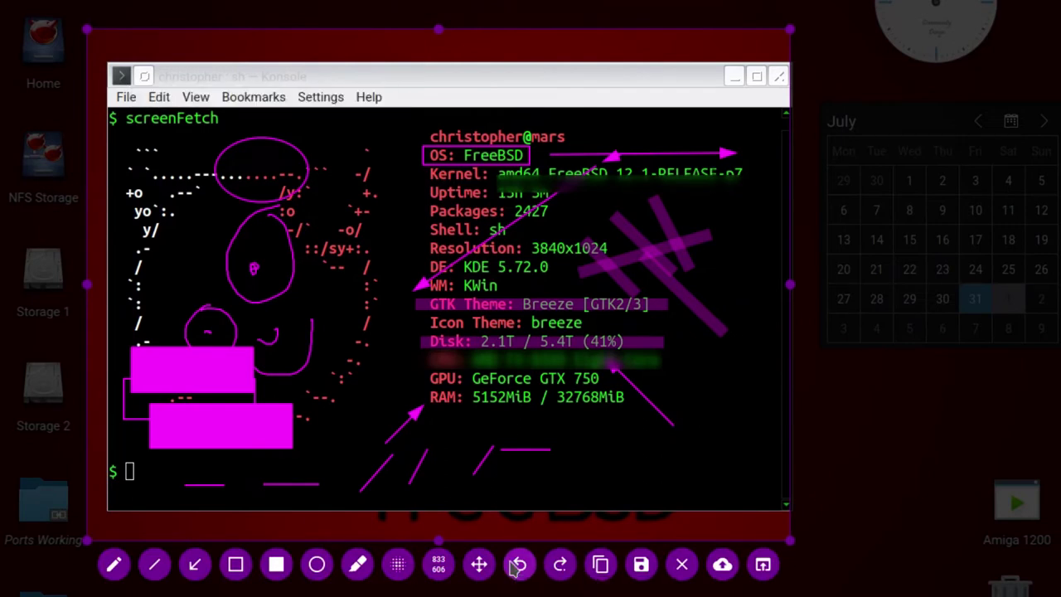
pyautogui.click(517, 565)
pyautogui.click(517, 564)
pyautogui.click(518, 565)
pyautogui.click(517, 564)
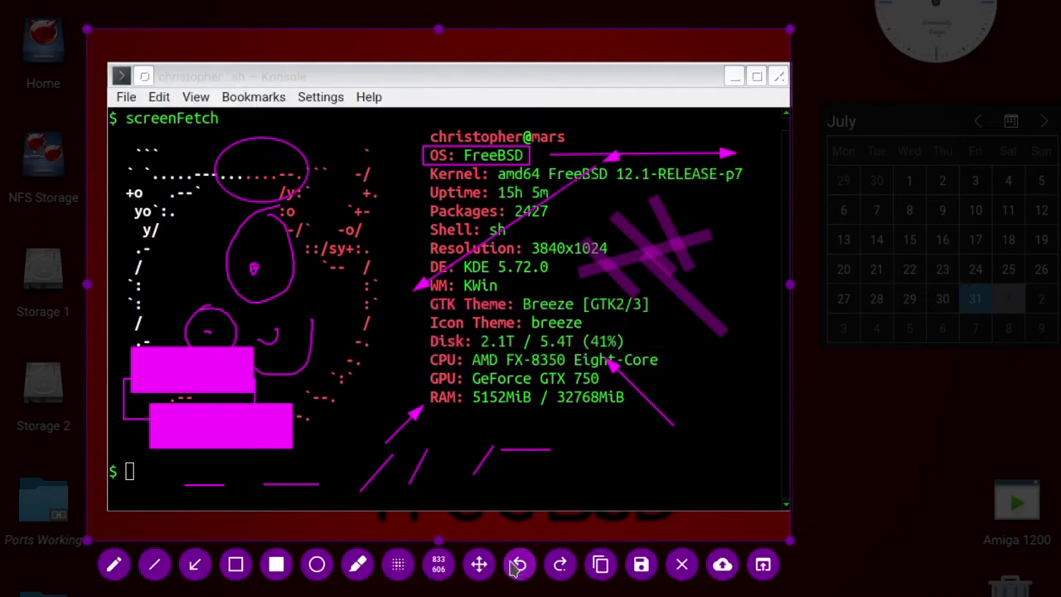
pyautogui.click(517, 565)
pyautogui.click(517, 564)
pyautogui.click(517, 565)
pyautogui.click(517, 564)
pyautogui.click(517, 564)
pyautogui.click(517, 565)
pyautogui.click(517, 564)
pyautogui.click(517, 564)
pyautogui.click(517, 565)
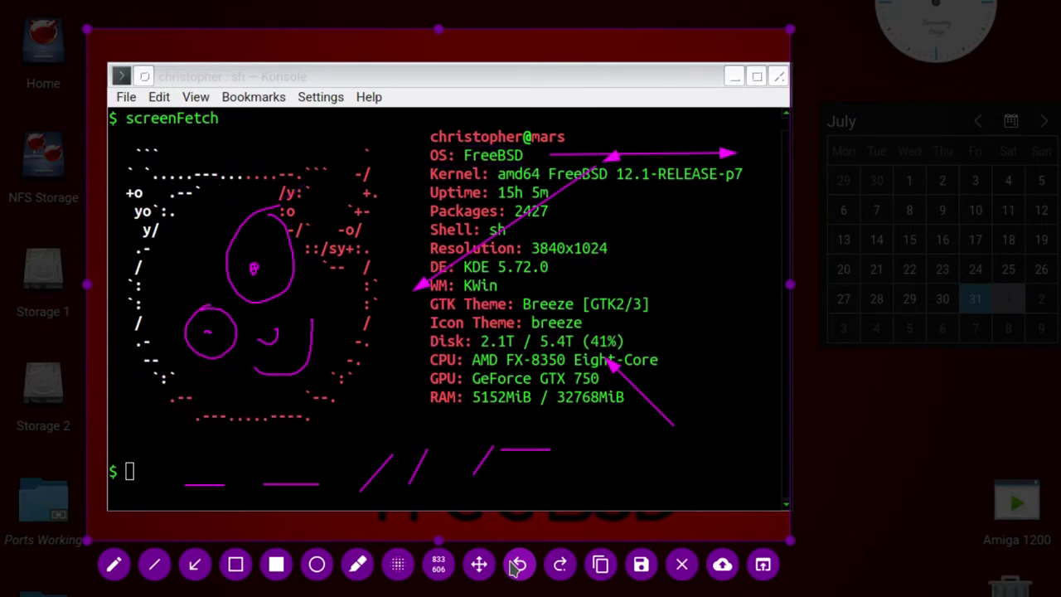
pyautogui.click(517, 565)
pyautogui.click(517, 565)
pyautogui.click(517, 564)
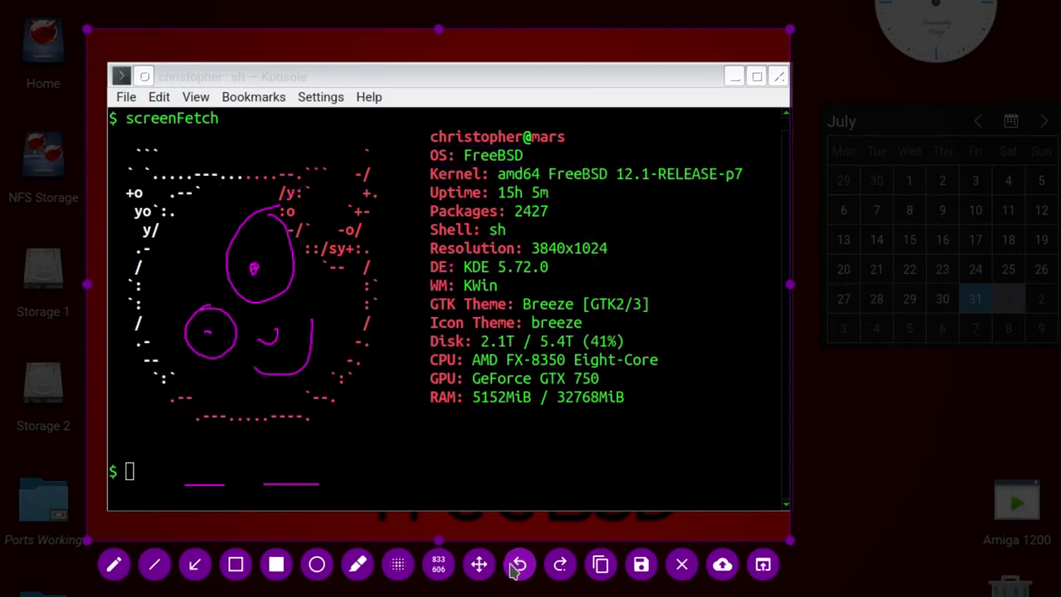
# Step: Redo the arrows, OS box, rectangles, ellipse and Resolution marker, then copy the capture to the clipboard
pyautogui.click(568, 572)
pyautogui.click(569, 572)
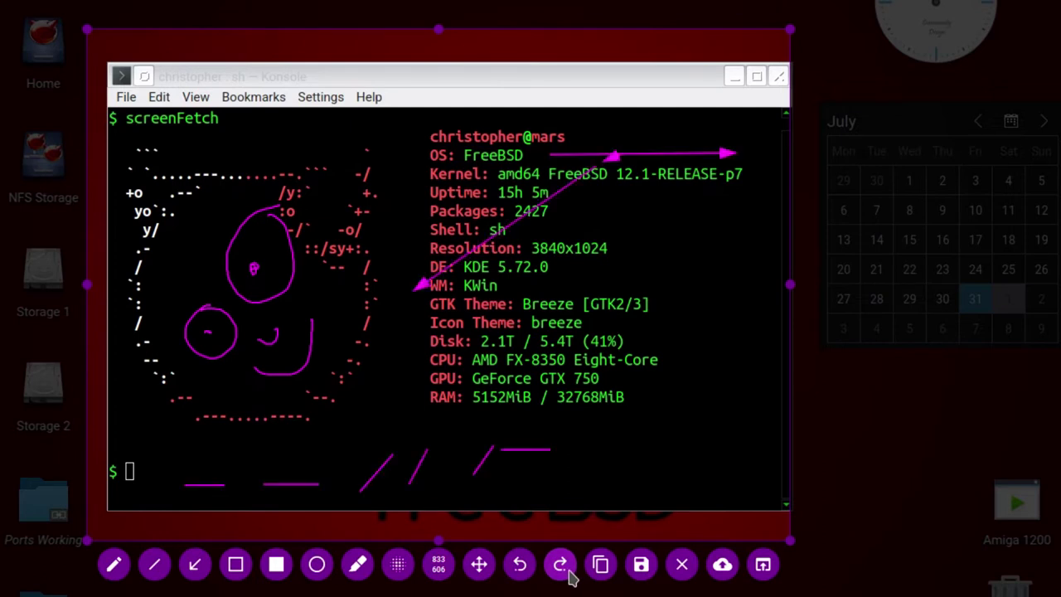
pyautogui.click(569, 572)
pyautogui.click(568, 572)
pyautogui.click(568, 572)
pyautogui.click(568, 572)
pyautogui.click(569, 572)
pyautogui.click(568, 572)
pyautogui.click(568, 577)
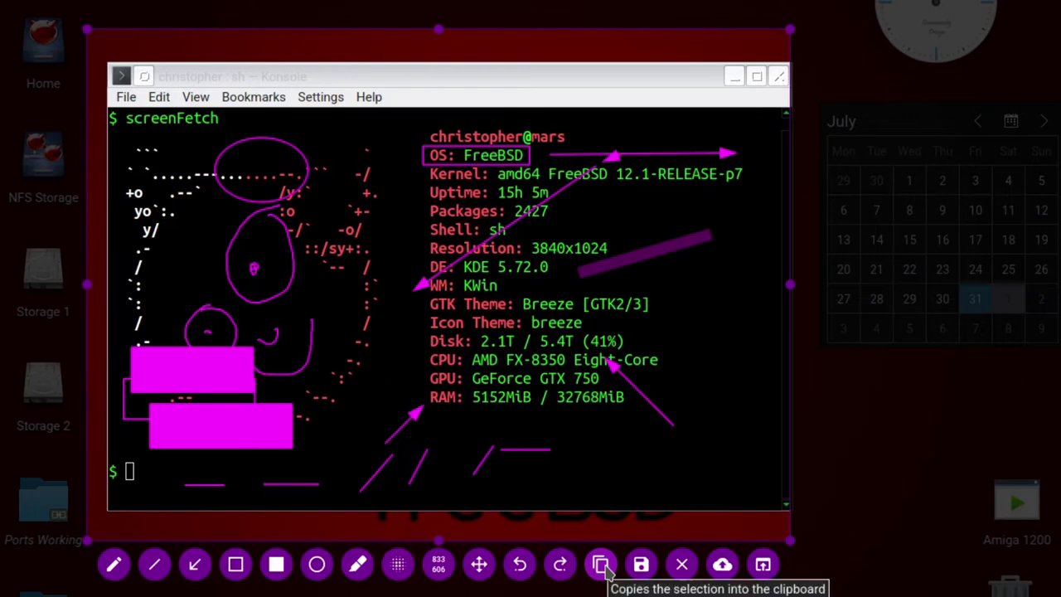
pyautogui.click(601, 565)
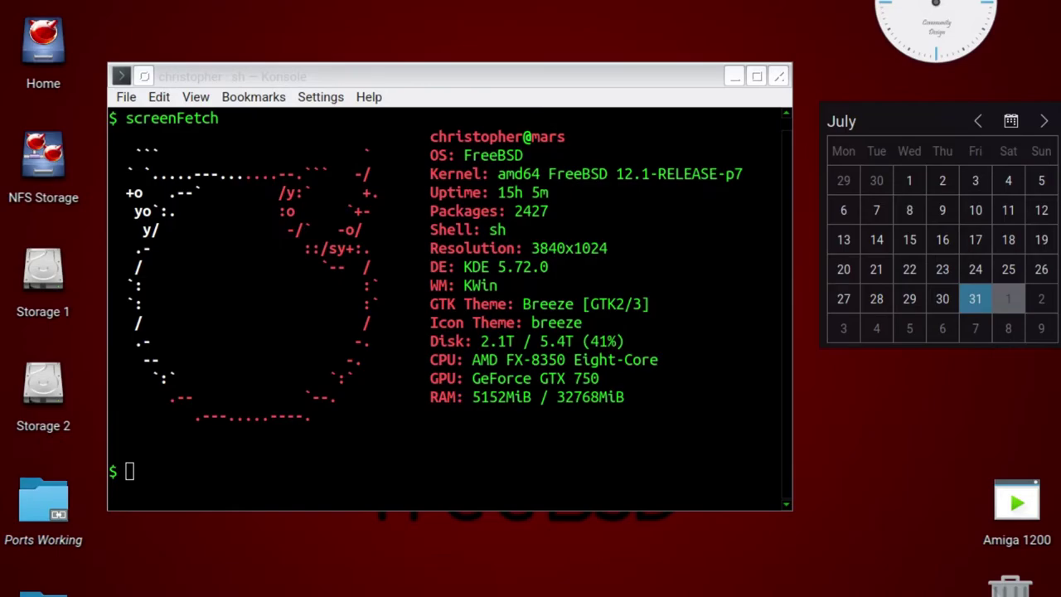
pyautogui.press('Print')
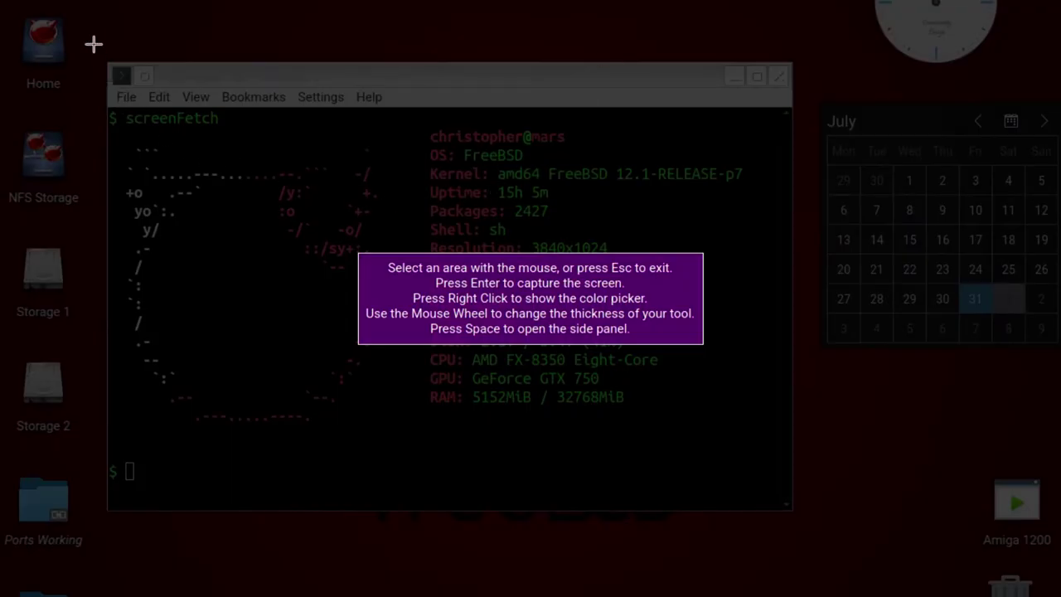
# Step: Frame a new region around the terminal, then start saving it and cancel the Save File dialog
pyautogui.moveTo(94, 44); pyautogui.dragTo(812, 555)
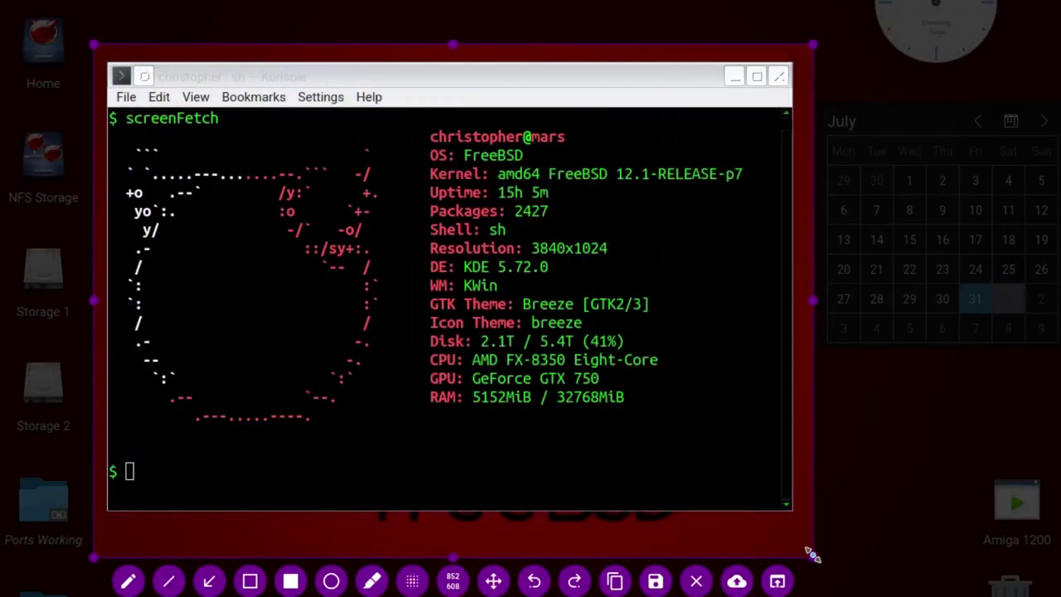
pyautogui.click(654, 581)
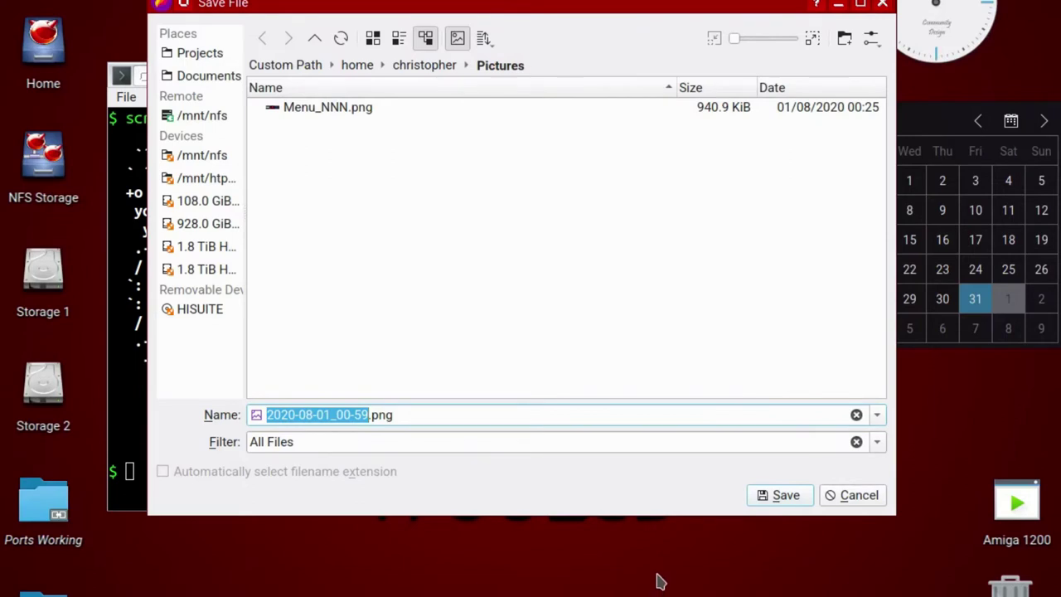
pyautogui.click(850, 495)
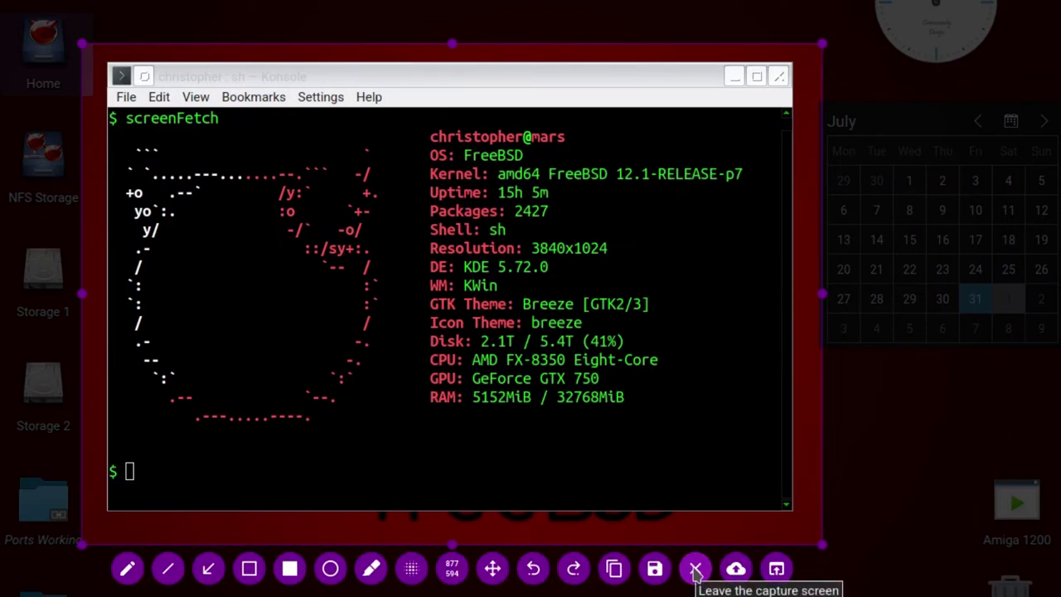
# Step: Upload the capture to Imgur, then drag the result window to the centre and close it
pyautogui.click(735, 568)
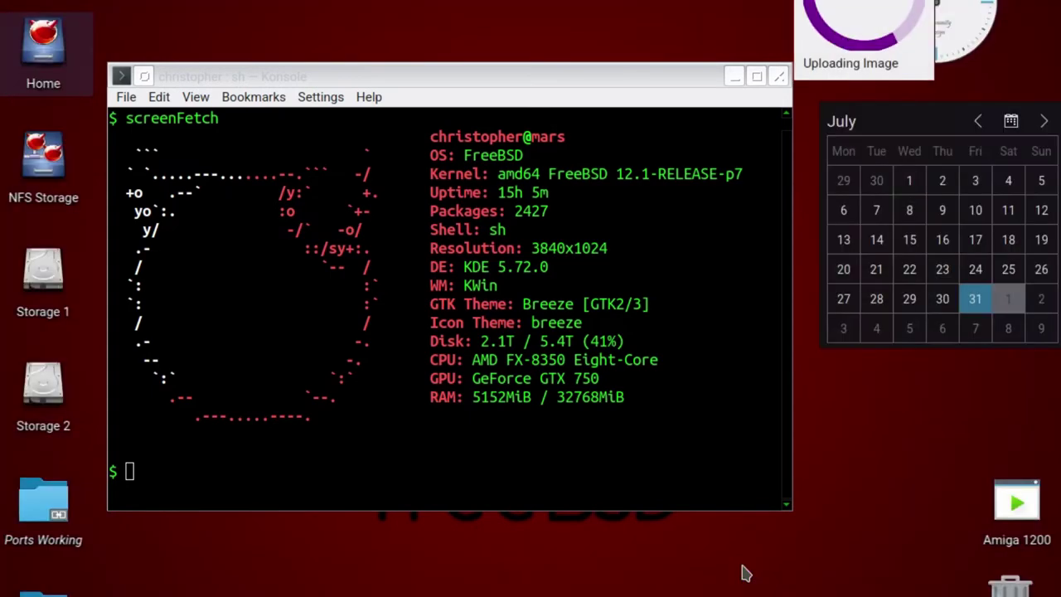
pyautogui.moveTo(968, 102); pyautogui.dragTo(367, 172)
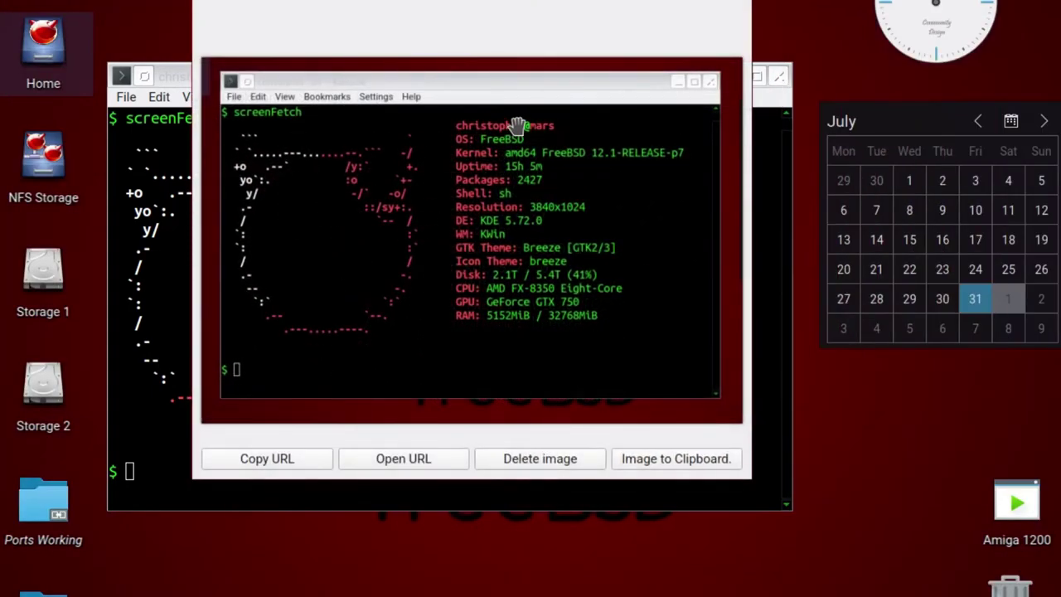
pyautogui.click(722, 7)
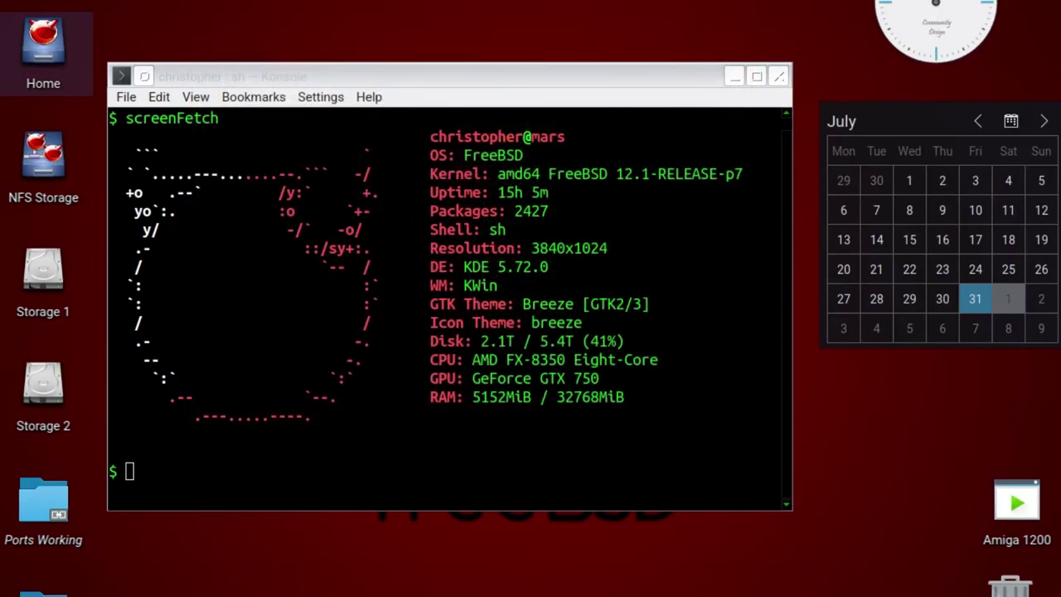
pyautogui.press('Print')
# Step: Frame the terminal region, open the Open With app chooser, and close it without picking an app
pyautogui.moveTo(88, 30); pyautogui.dragTo(830, 541)
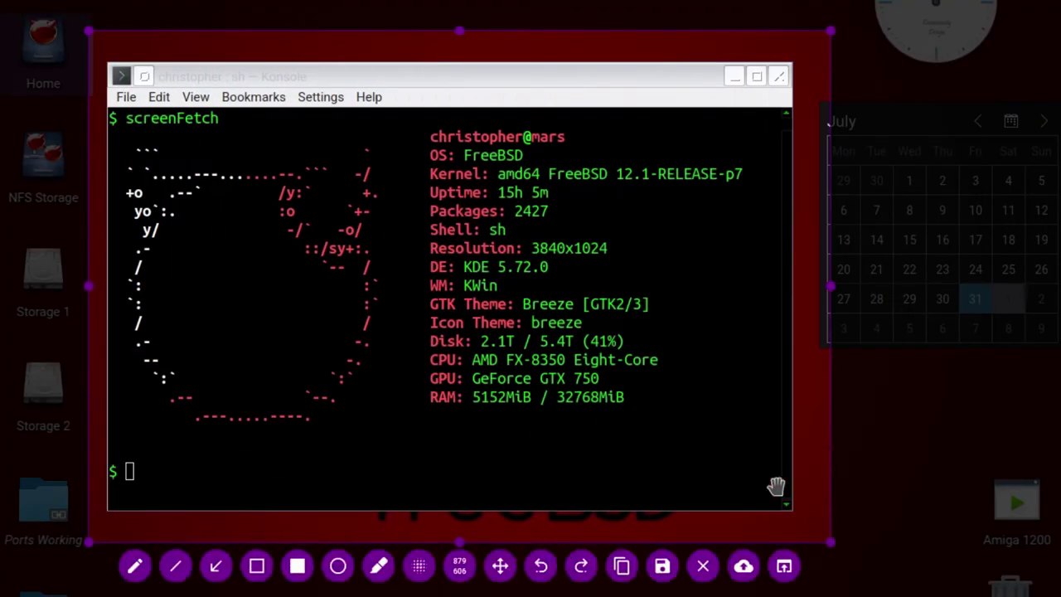
pyautogui.click(783, 566)
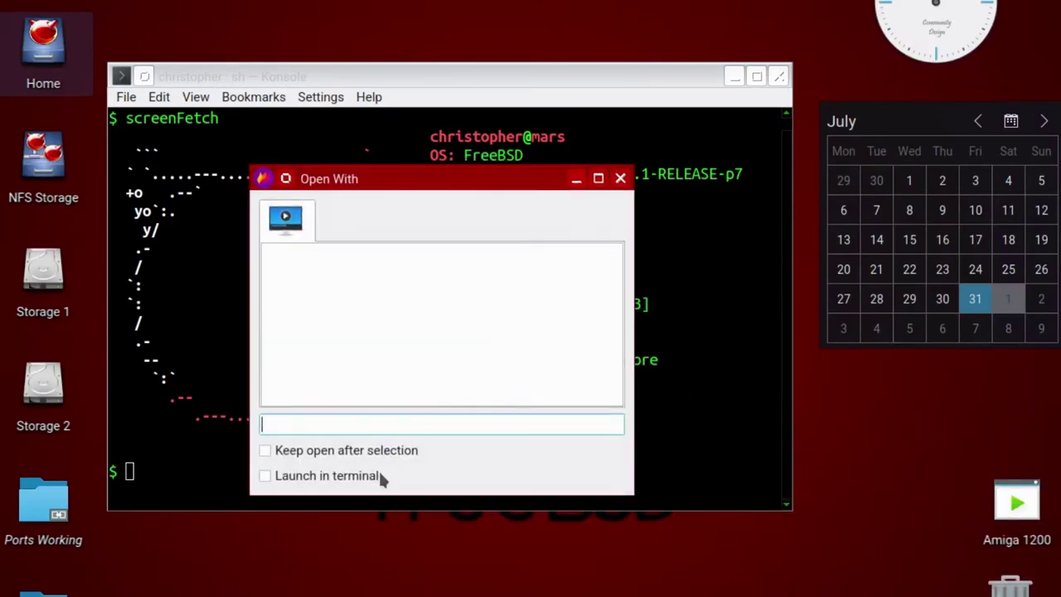
pyautogui.click(621, 178)
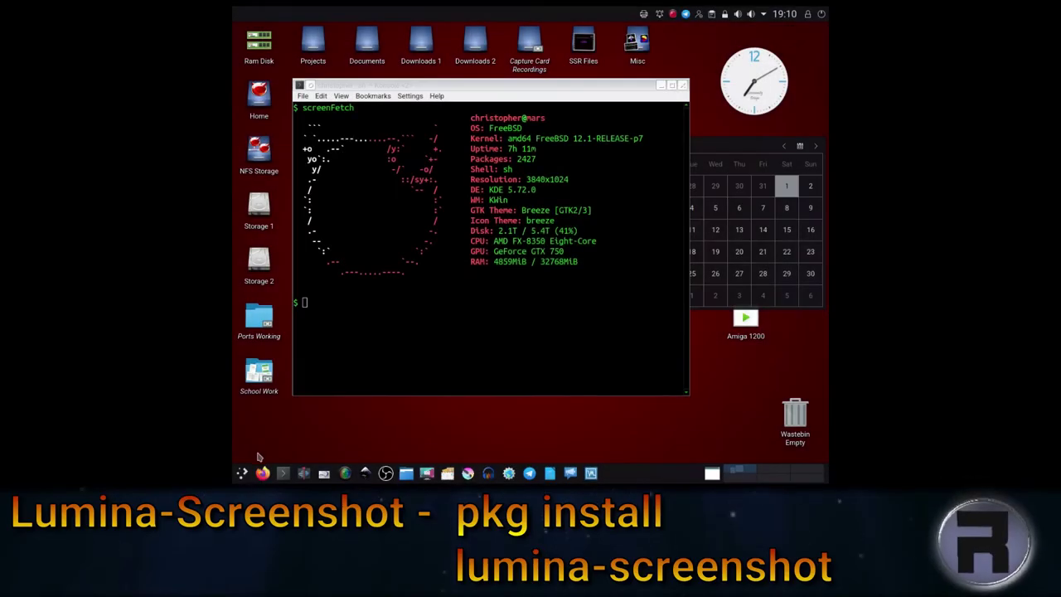
# Step: Launch Lumina Screenshot from Applications > Graphics and drag its window to the left
pyautogui.click(242, 473)
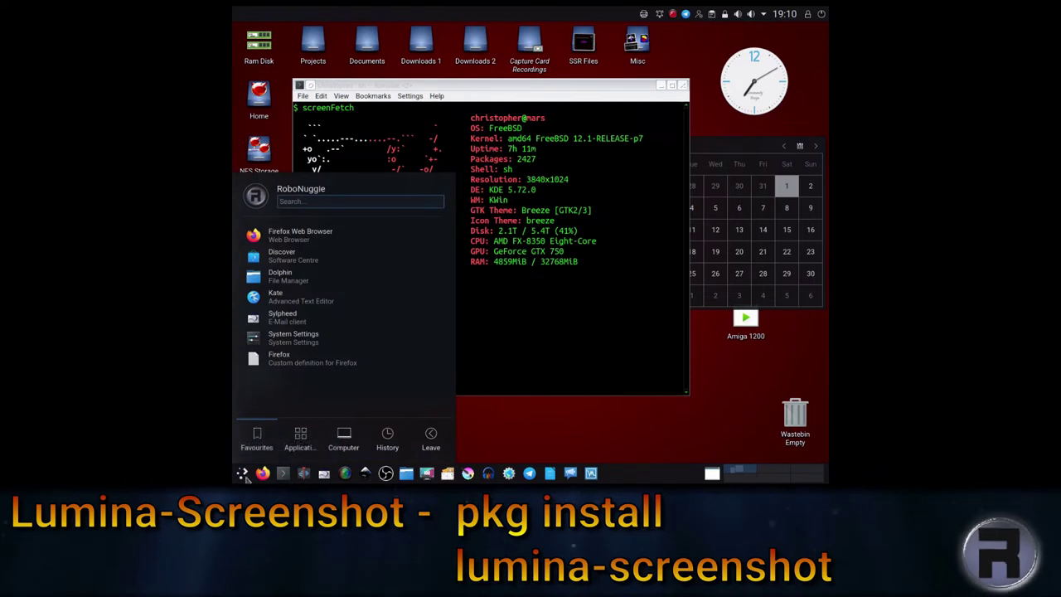
pyautogui.click(490, 450)
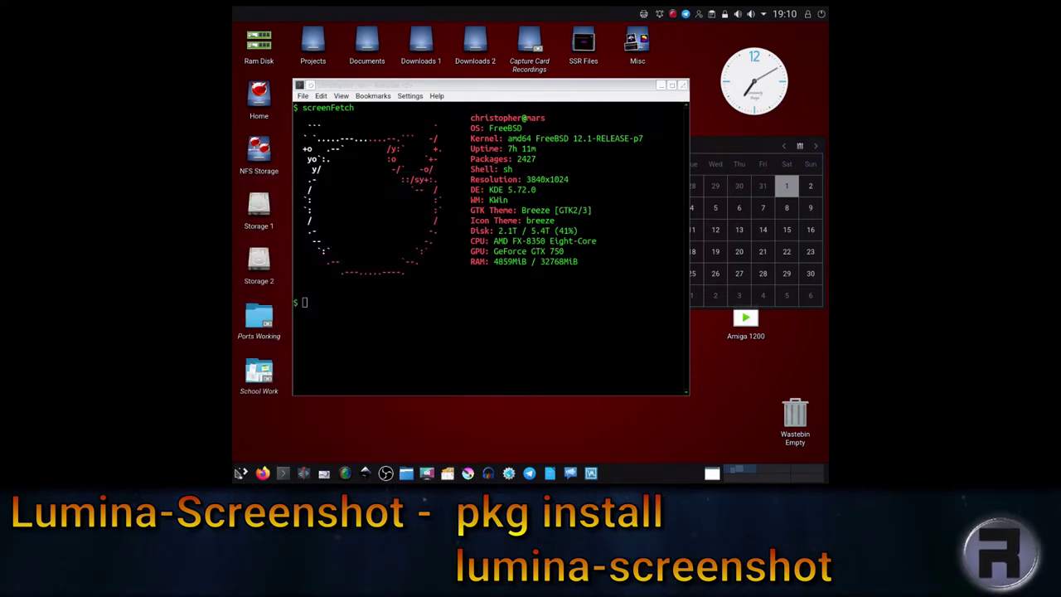
pyautogui.click(241, 473)
pyautogui.click(300, 439)
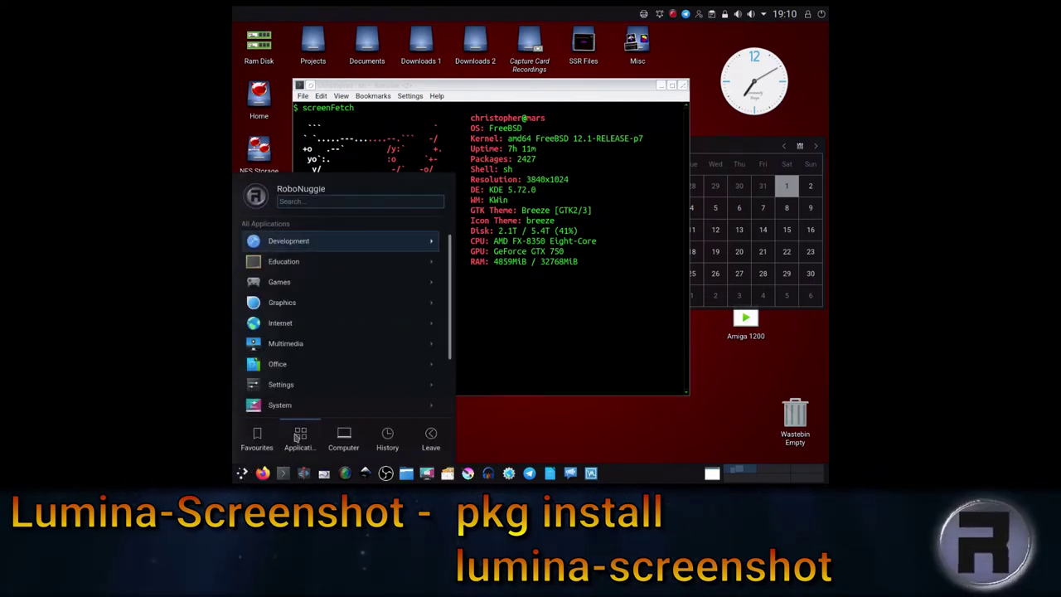
pyautogui.click(284, 304)
pyautogui.scroll(-5, 290, 330)
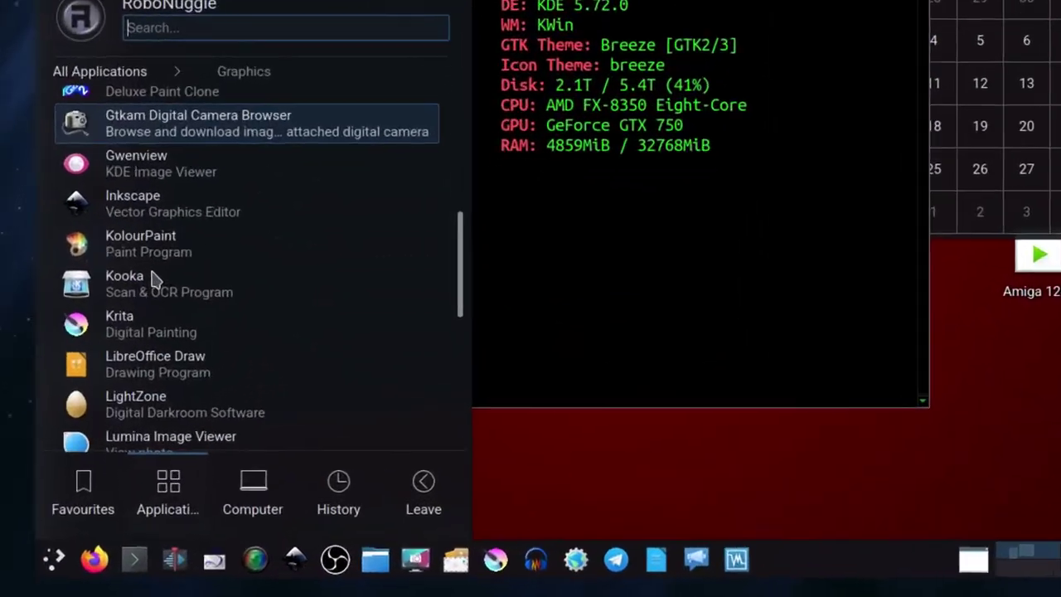
pyautogui.scroll(-3, 151, 277)
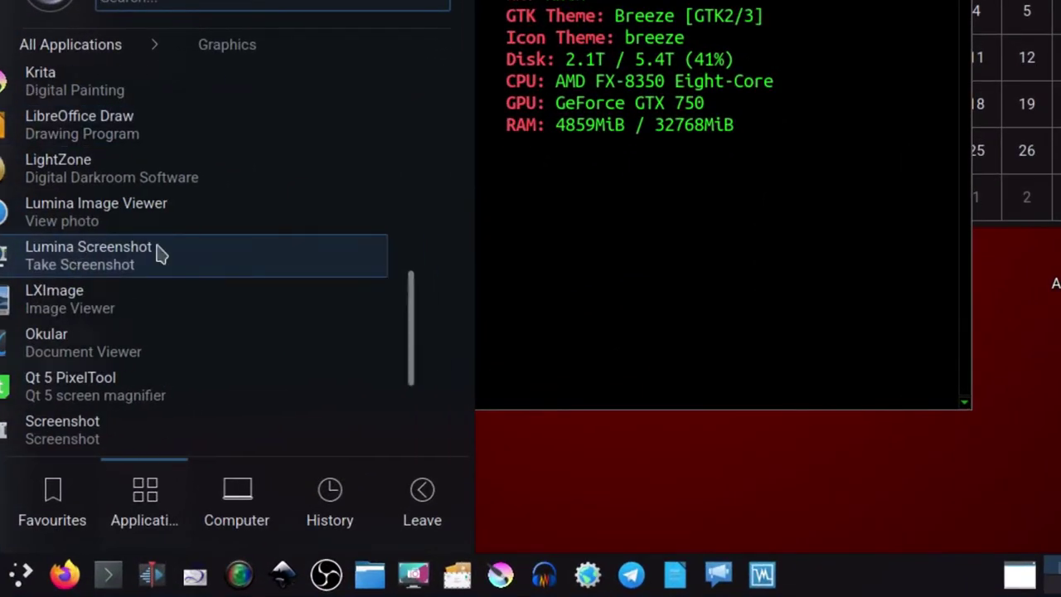
pyautogui.click(158, 252)
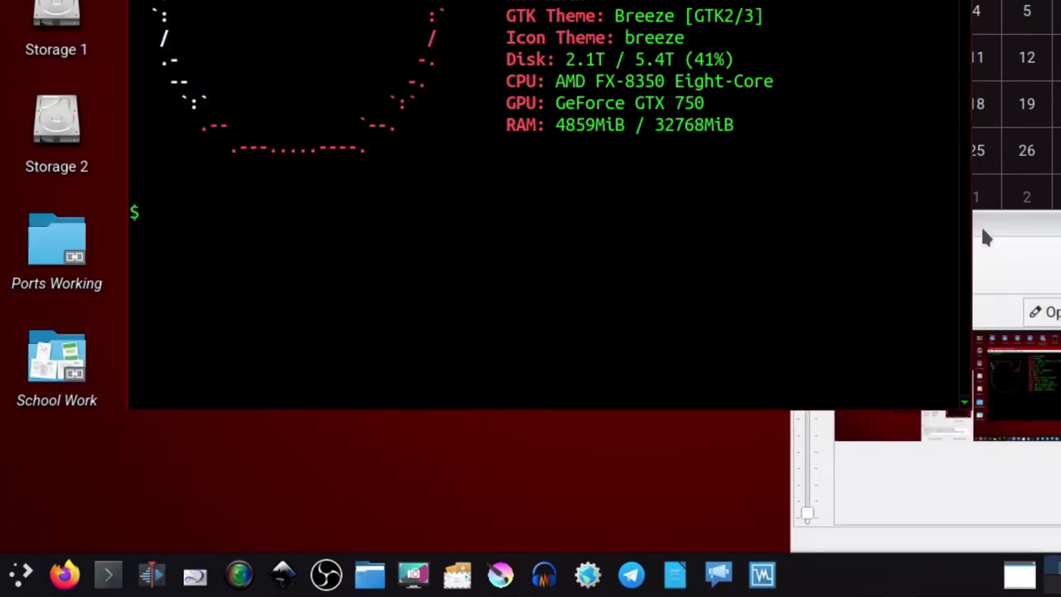
pyautogui.moveTo(1023, 231); pyautogui.dragTo(516, 18)
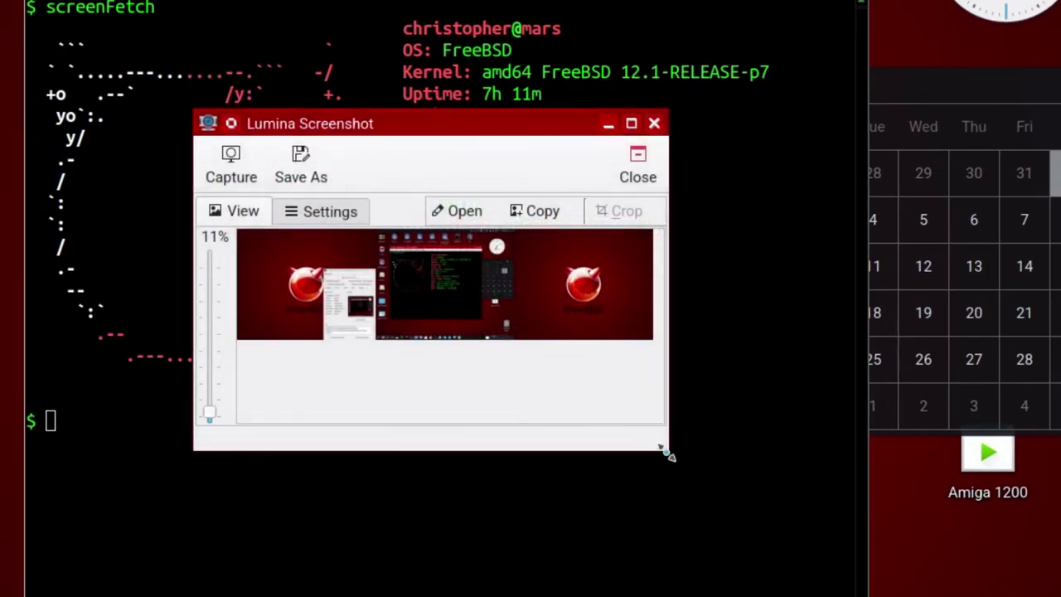
# Step: Enlarge the Lumina Screenshot window and set its capture mode to Single Window
pyautogui.moveTo(680, 464); pyautogui.dragTo(800, 560)
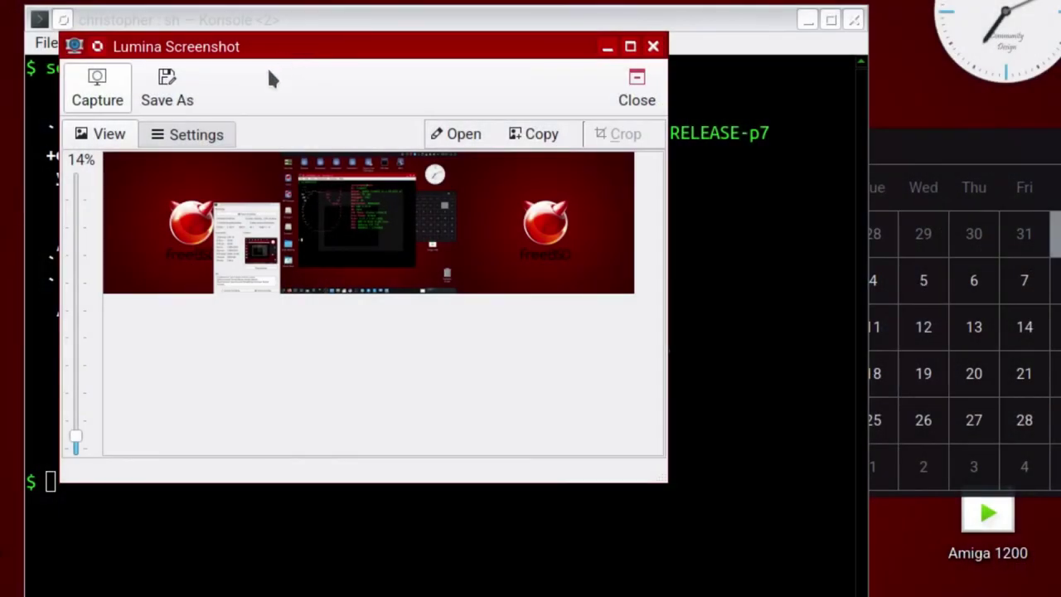
pyautogui.click(179, 135)
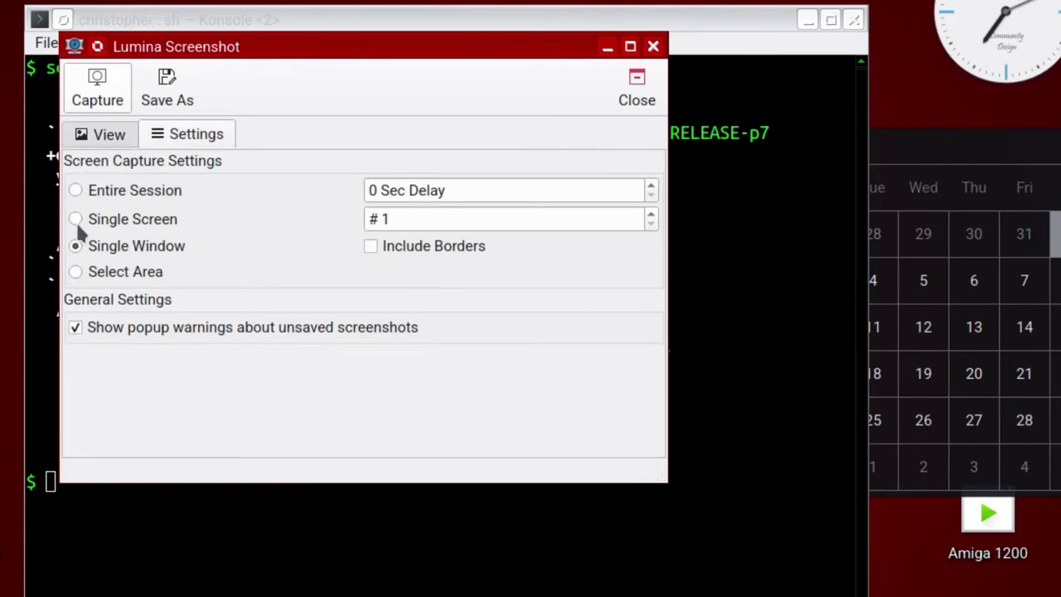
pyautogui.click(77, 190)
# Step: Capture the screenFetch terminal area, enlarge the preview, then close Lumina discarding the screenshot
pyautogui.click(97, 90)
pyautogui.moveTo(107, 107); pyautogui.dragTo(827, 574)
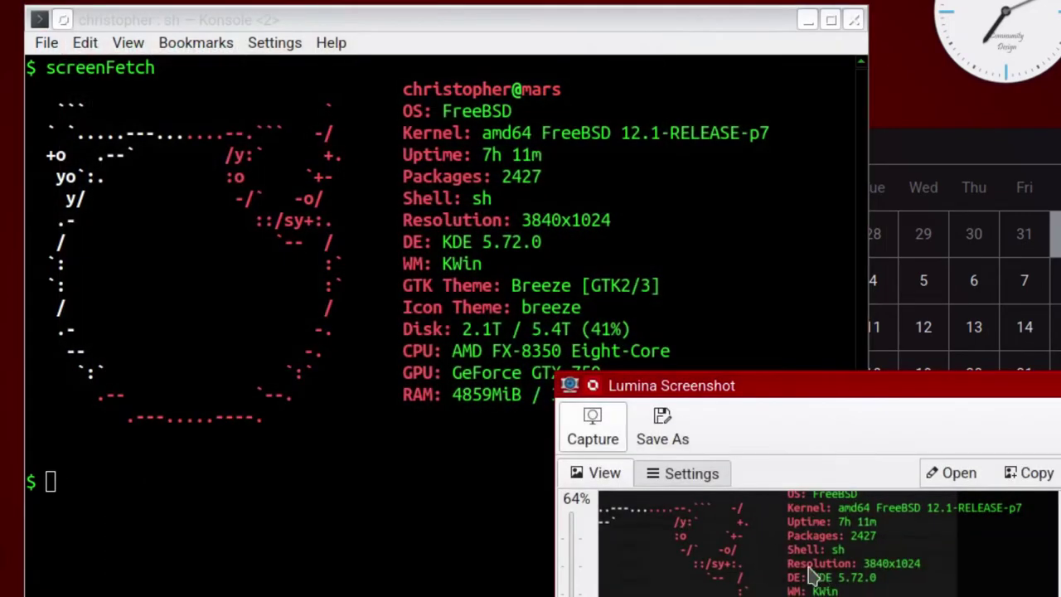
pyautogui.moveTo(692, 386); pyautogui.dragTo(220, 43)
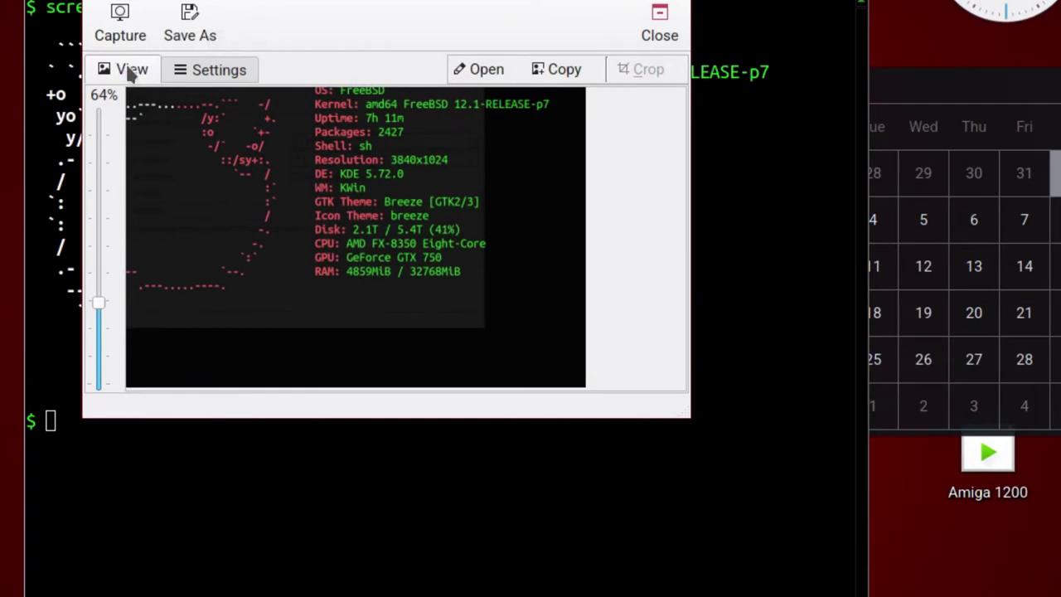
pyautogui.moveTo(98, 313); pyautogui.dragTo(98, 182)
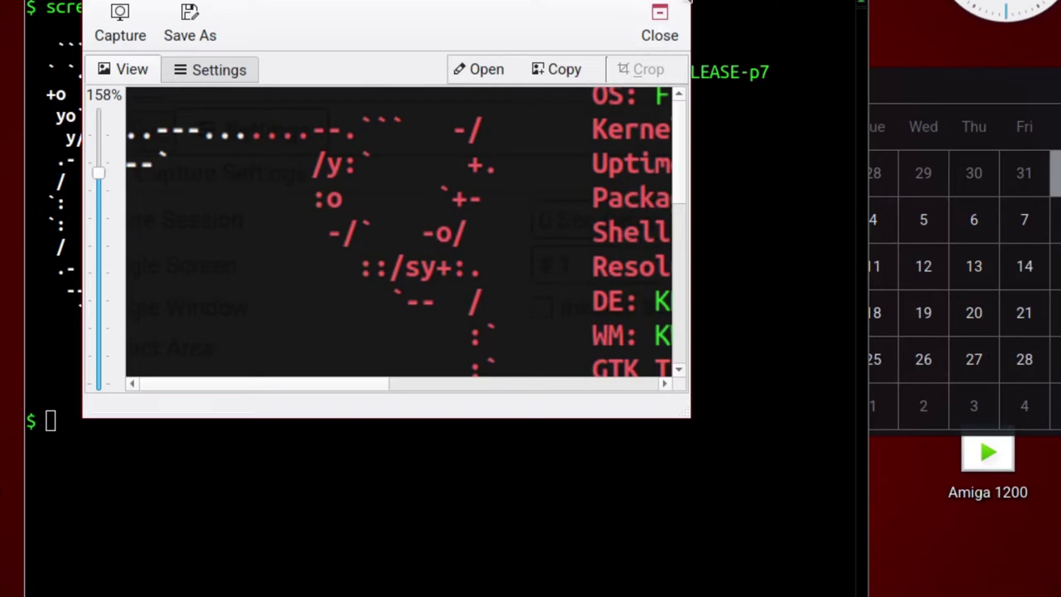
pyautogui.click(688, 3)
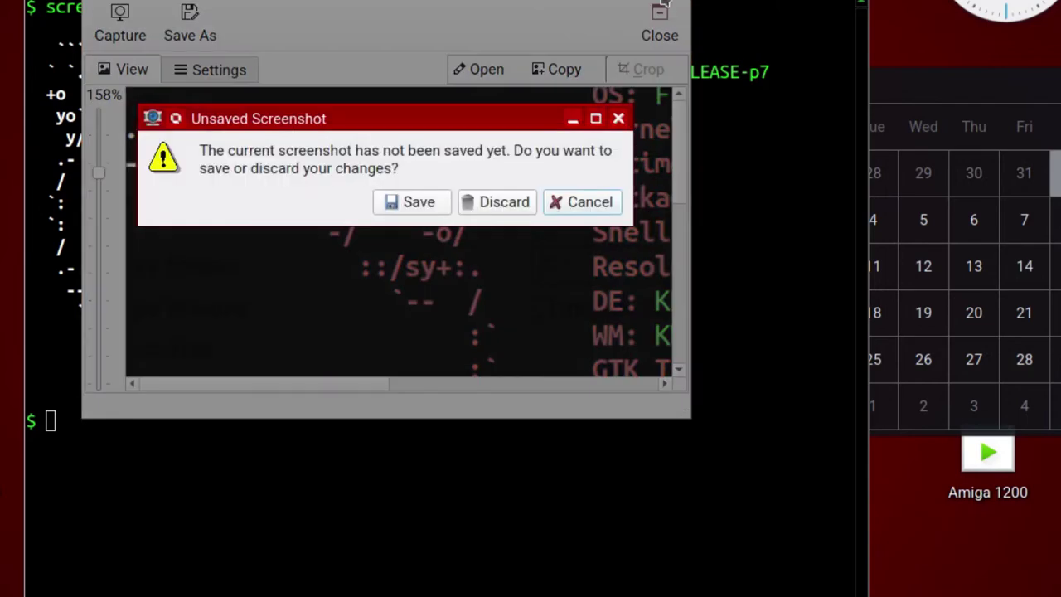
pyautogui.click(492, 202)
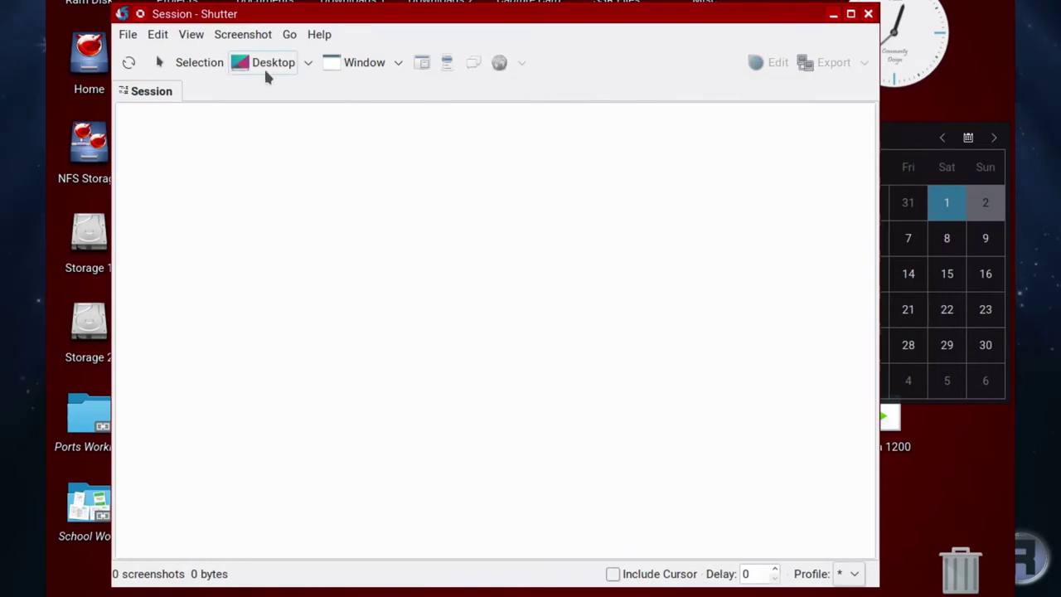
# Step: Take a selection capture of the screenFetch output, a full-desktop capture and a window capture
pyautogui.click(200, 63)
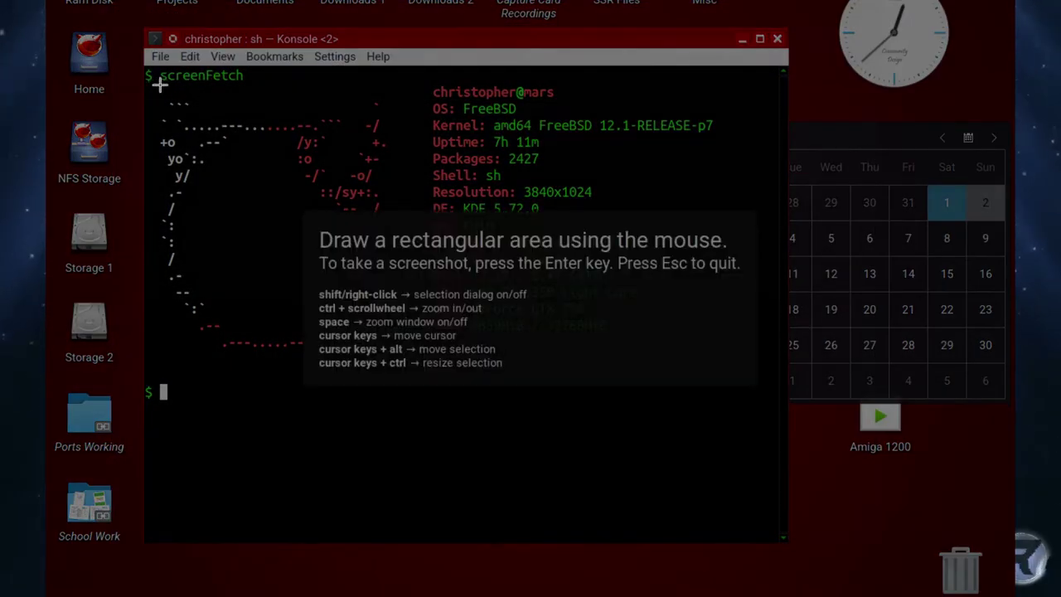
pyautogui.moveTo(160, 85); pyautogui.dragTo(734, 361)
pyautogui.press('Return')
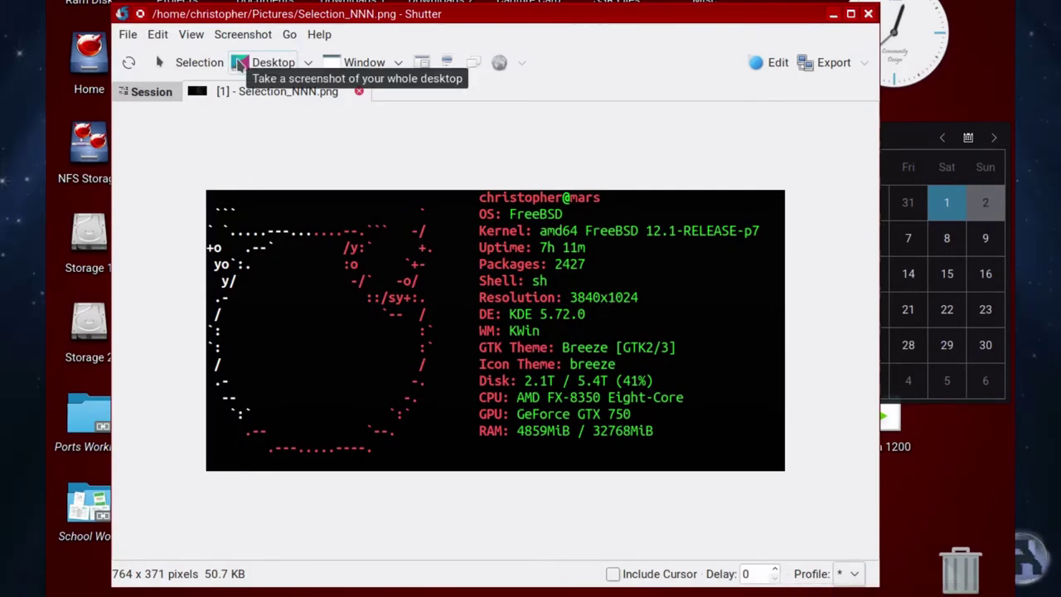
pyautogui.click(239, 65)
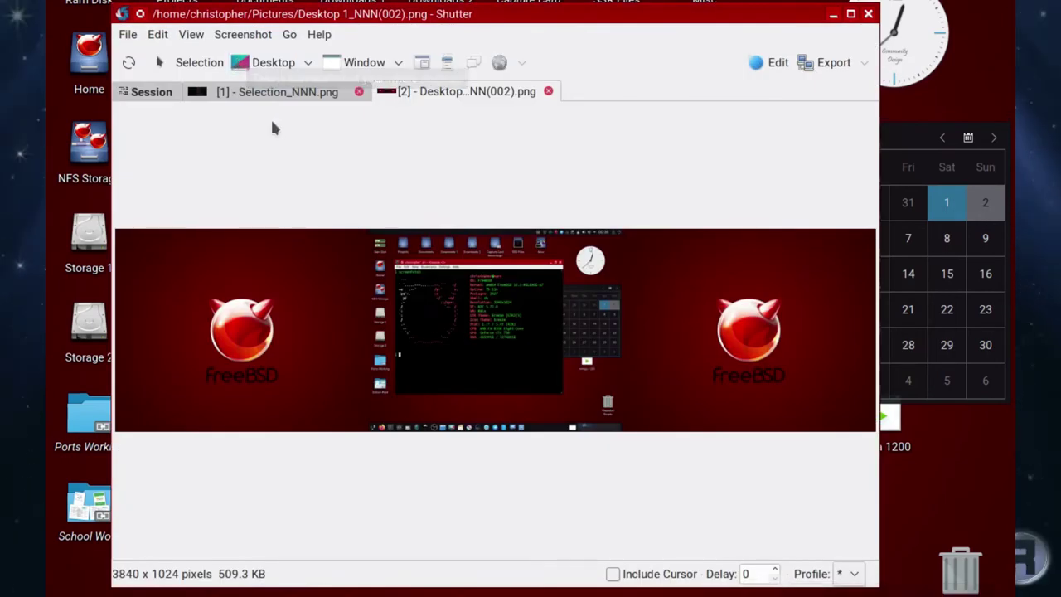
pyautogui.click(354, 64)
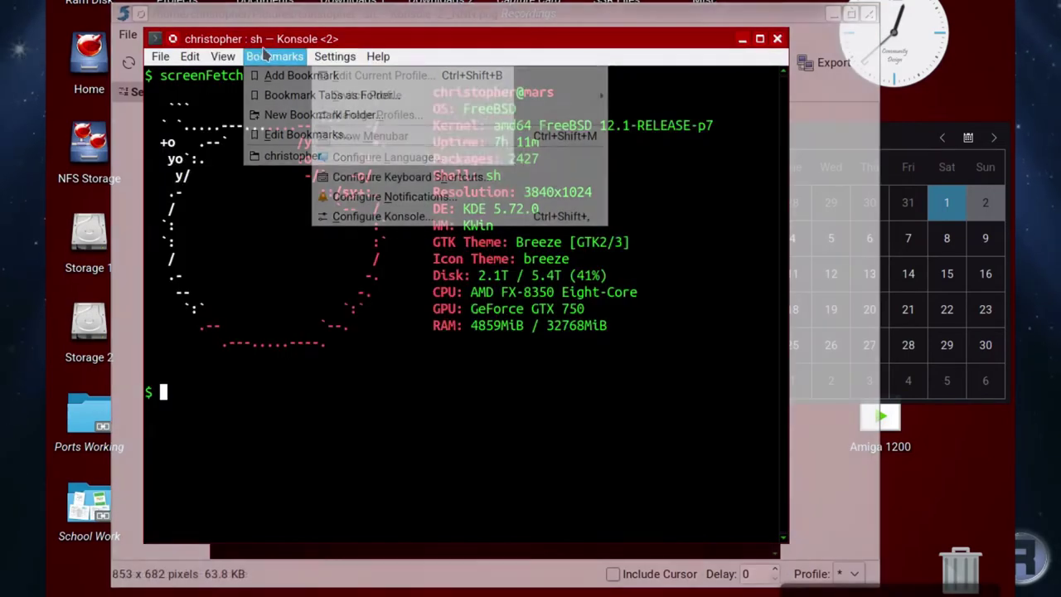
# Step: Recapture the Konsole window without its menu and load that fourth capture into the DrawingTool
pyautogui.click(217, 136)
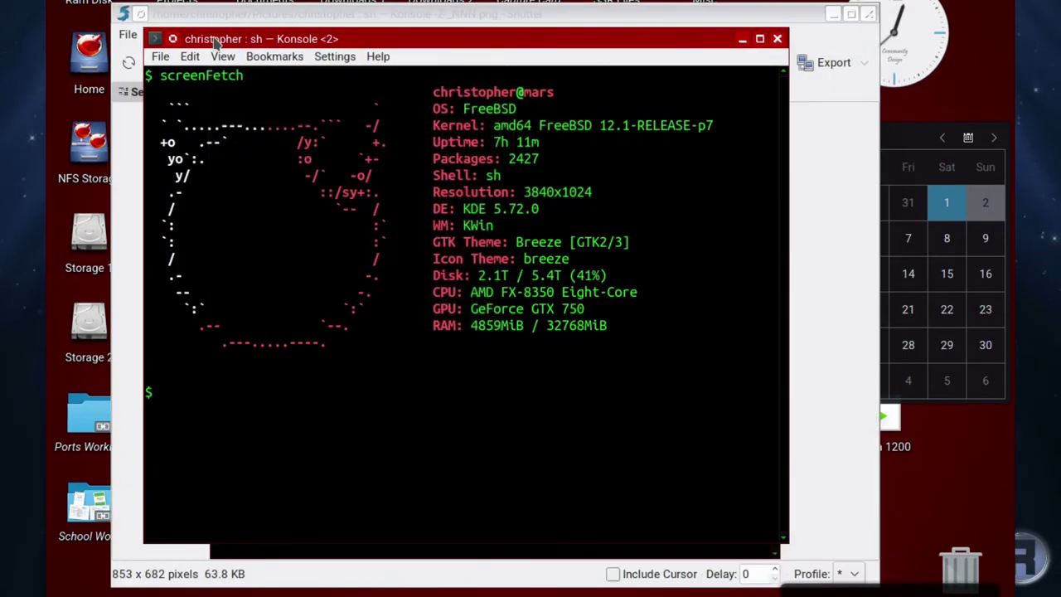
pyautogui.click(186, 22)
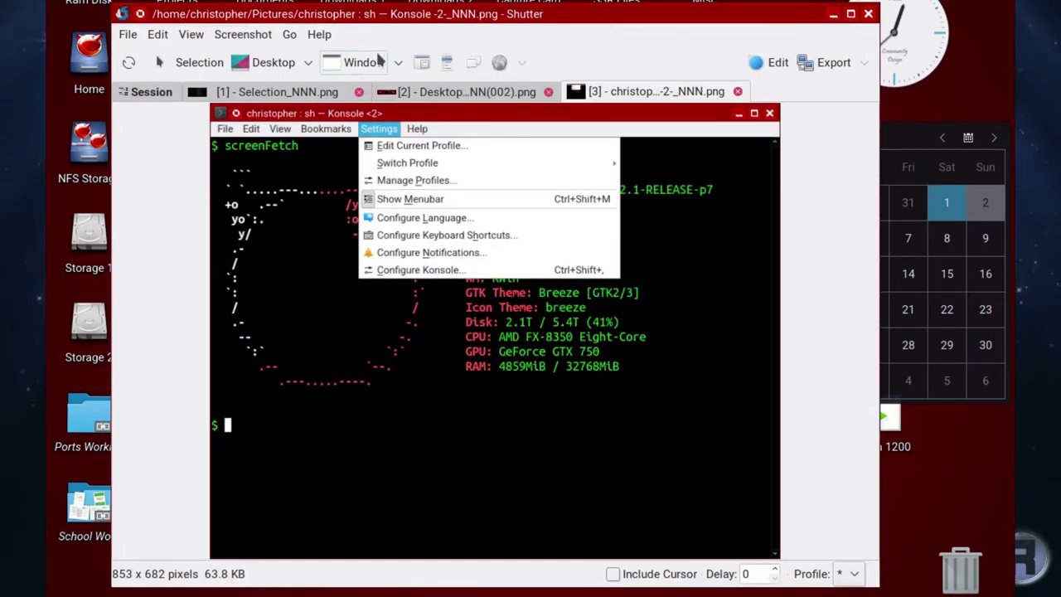
pyautogui.click(421, 64)
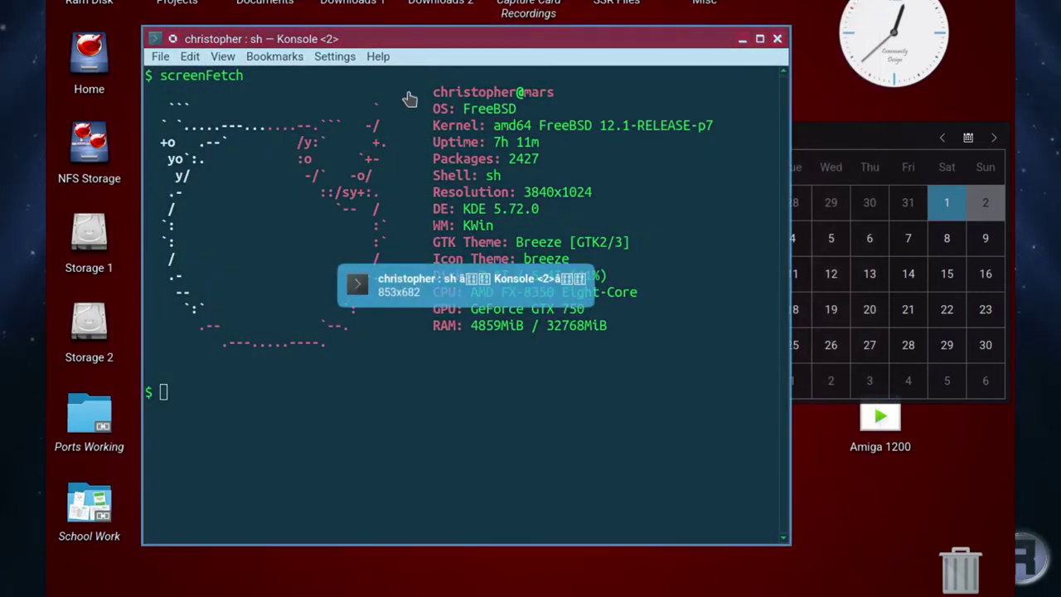
pyautogui.click(326, 197)
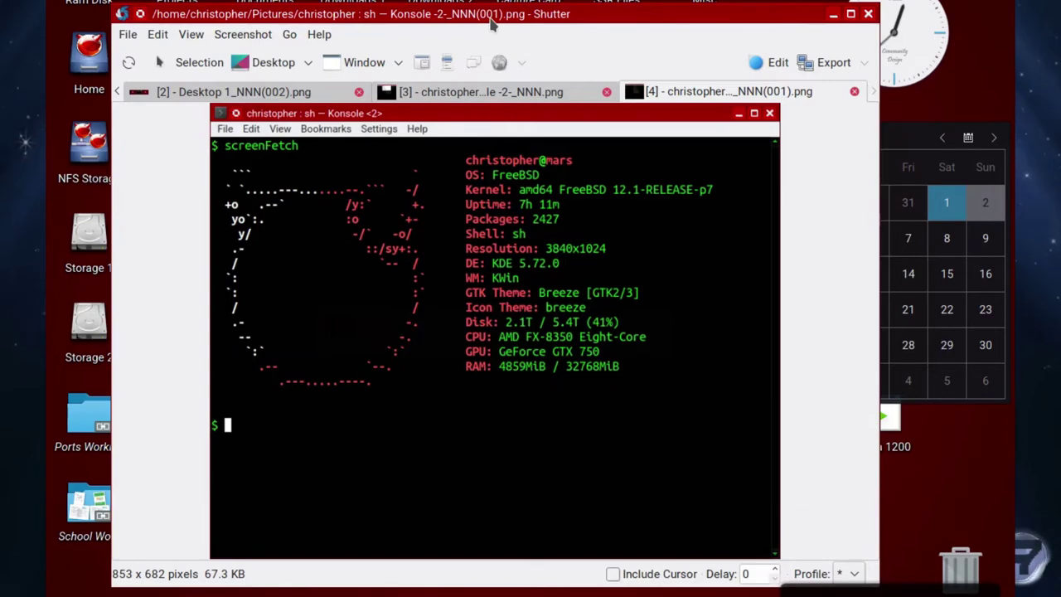
pyautogui.click(538, 93)
pyautogui.click(705, 98)
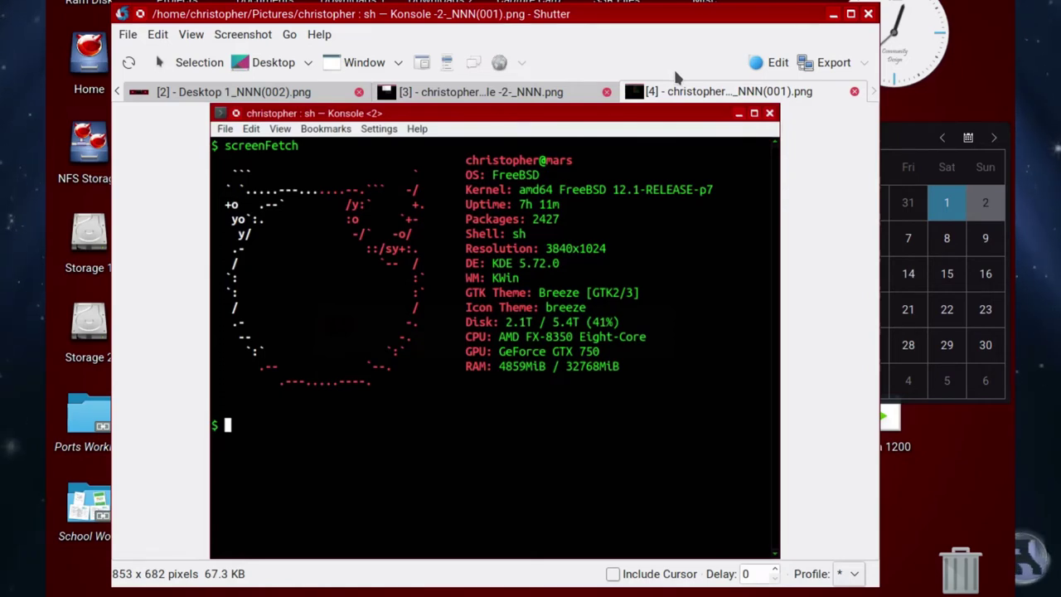
pyautogui.click(772, 64)
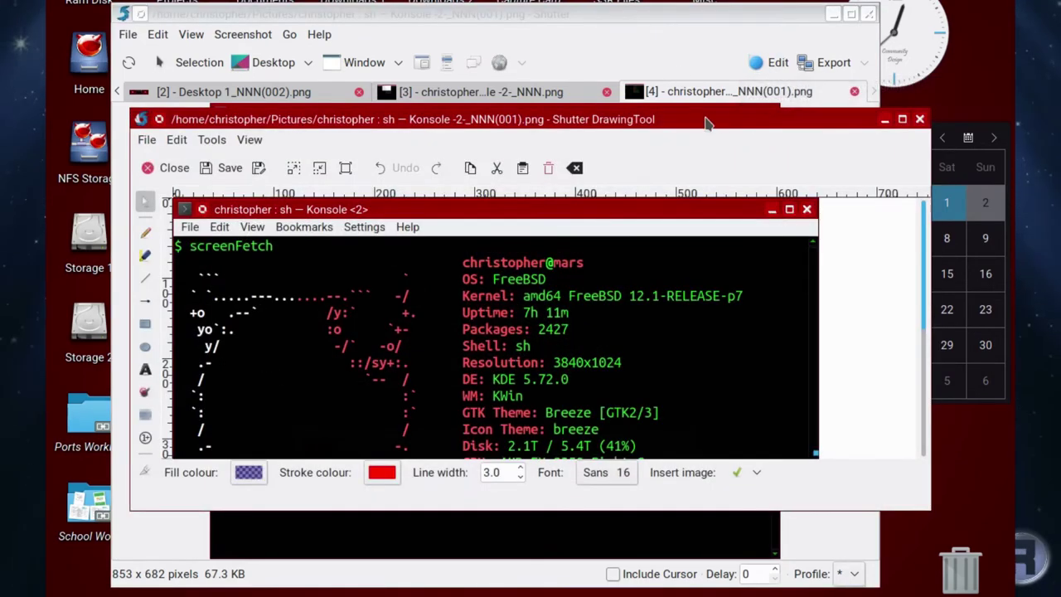
# Step: Maximize the DrawingTool, draw a yellow highlighter squiggle over the logo and a grey censor smear
pyautogui.click(901, 119)
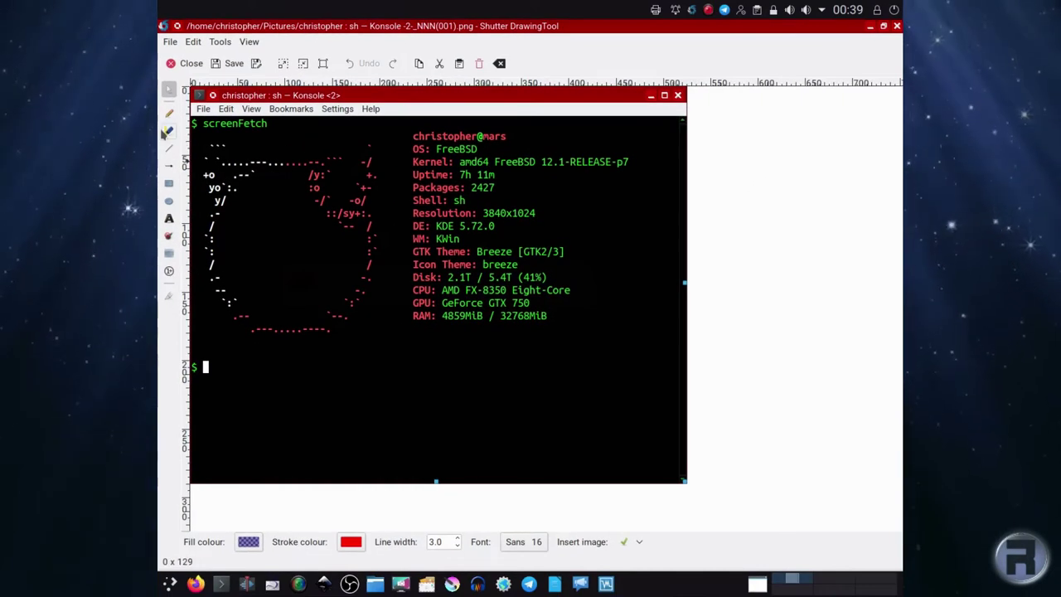
pyautogui.press('h')
pyautogui.moveTo(250, 147)
pyautogui.mouseDown()
pyautogui.moveTo(266, 171)
pyautogui.moveTo(248, 214)
pyautogui.moveTo(258, 256)
pyautogui.moveTo(287, 295)
pyautogui.moveTo(324, 294)
pyautogui.moveTo(303, 275)
pyautogui.mouseUp()
pyautogui.press('c')
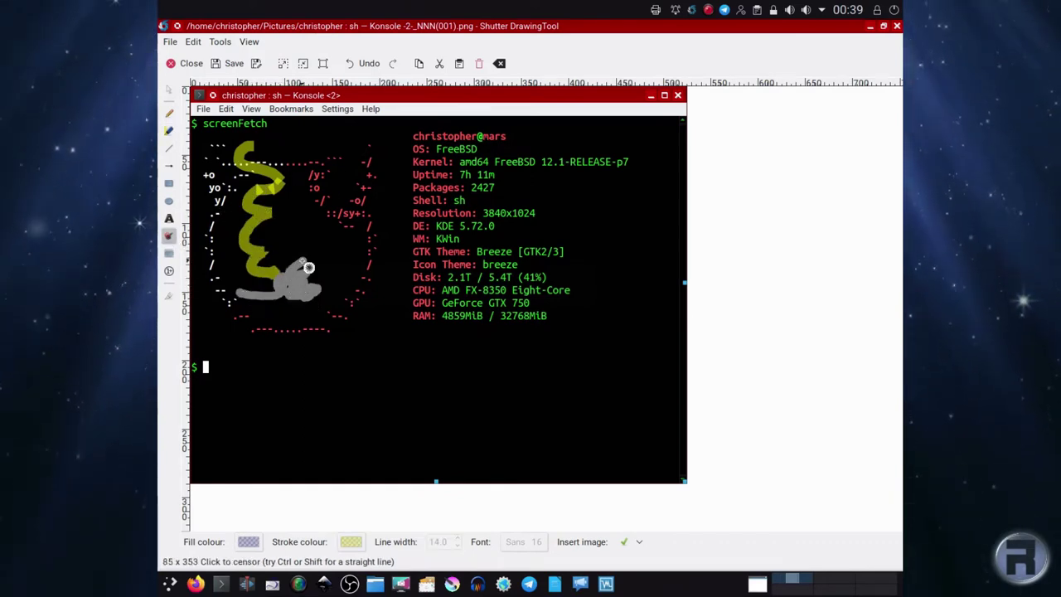
# Step: Draw a red-outlined ellipse below the system info and bring up its fill colour chooser
pyautogui.click(169, 203)
pyautogui.moveTo(362, 318); pyautogui.dragTo(591, 431)
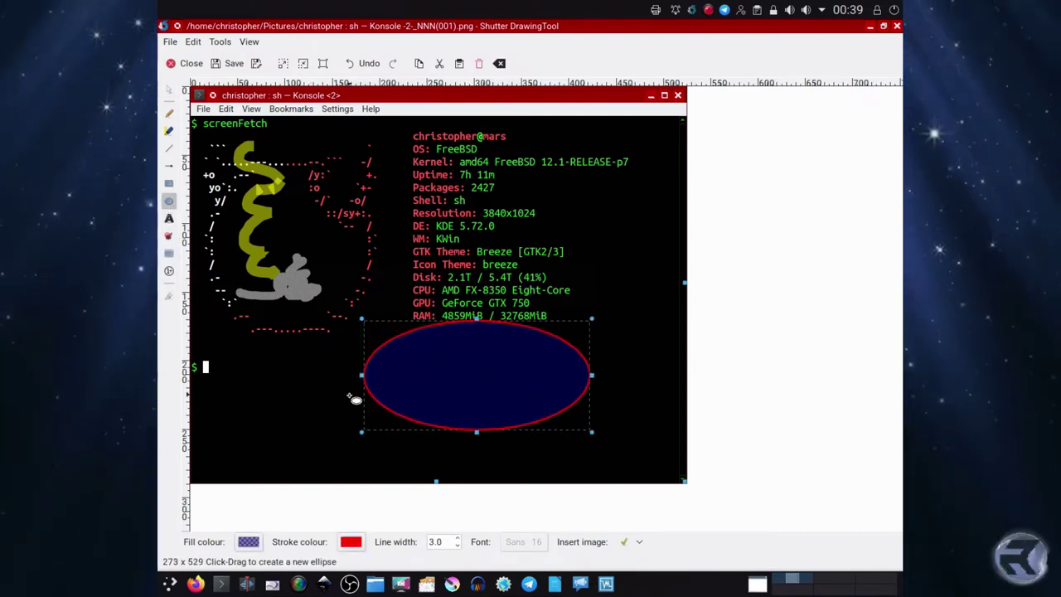
pyautogui.click(250, 545)
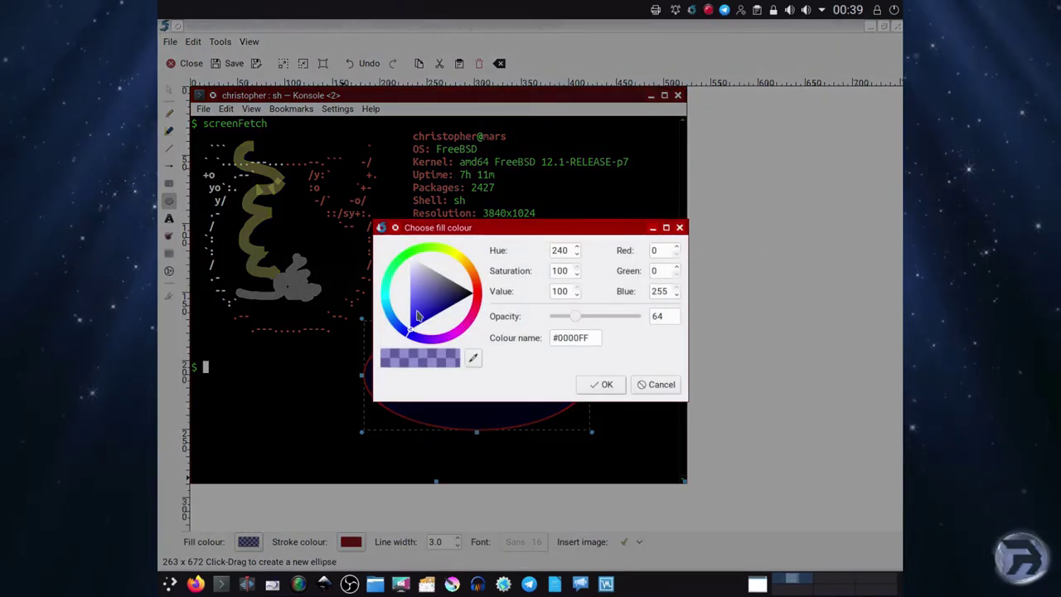
# Step: Give the big ellipse a semi-transparent yellow fill
pyautogui.click(409, 253)
pyautogui.moveTo(446, 253); pyautogui.dragTo(454, 257)
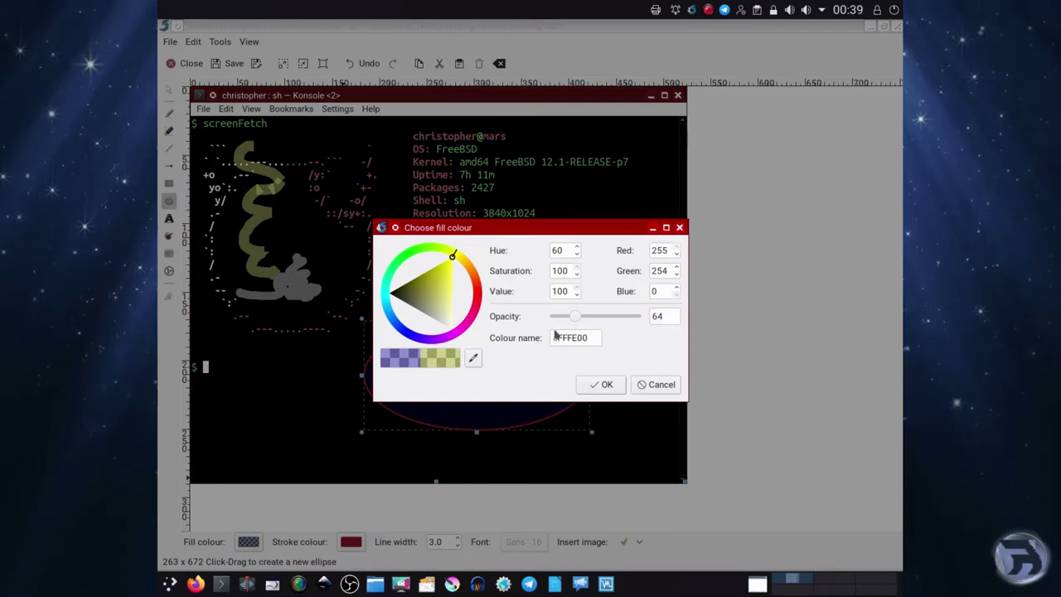
pyautogui.moveTo(579, 322); pyautogui.dragTo(637, 323)
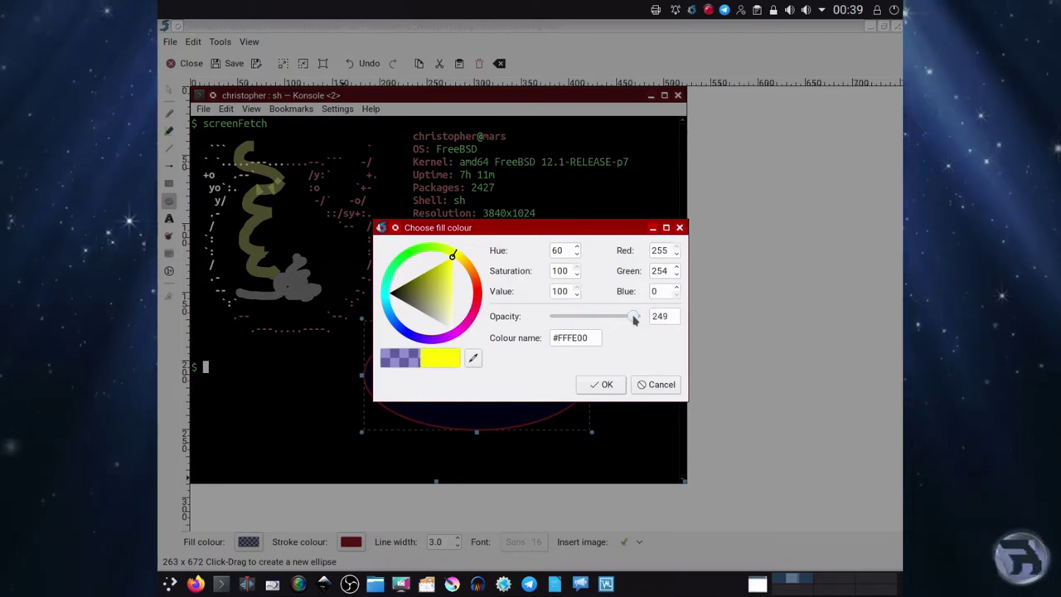
pyautogui.moveTo(589, 321); pyautogui.dragTo(585, 322)
pyautogui.click(606, 385)
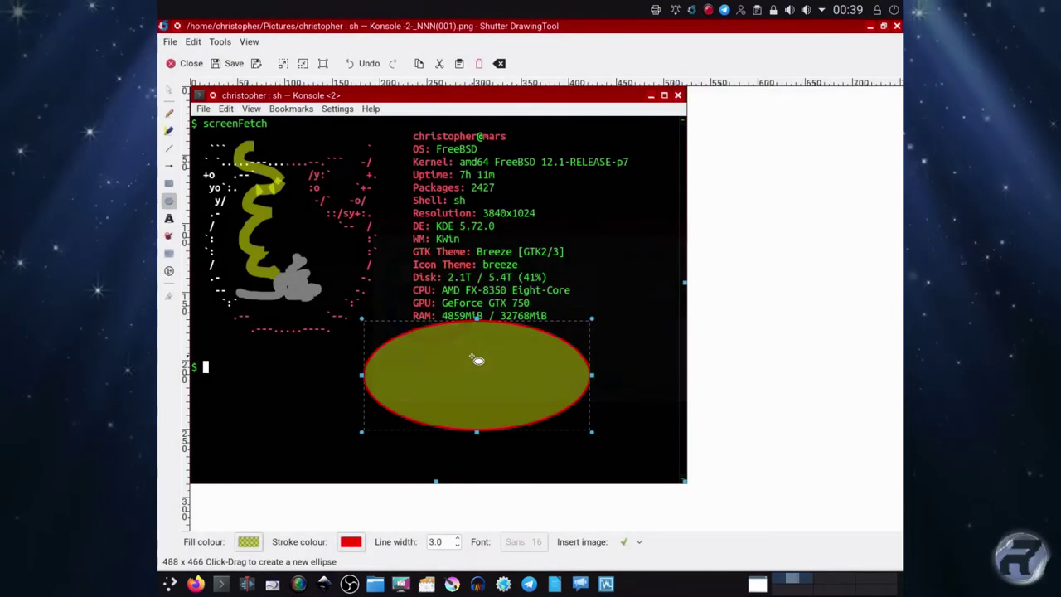
# Step: Add a small ellipse near the RAM line and one circling the Shell, Resolution and DE lines
pyautogui.moveTo(476, 356); pyautogui.dragTo(461, 307)
pyautogui.moveTo(406, 190); pyautogui.dragTo(531, 258)
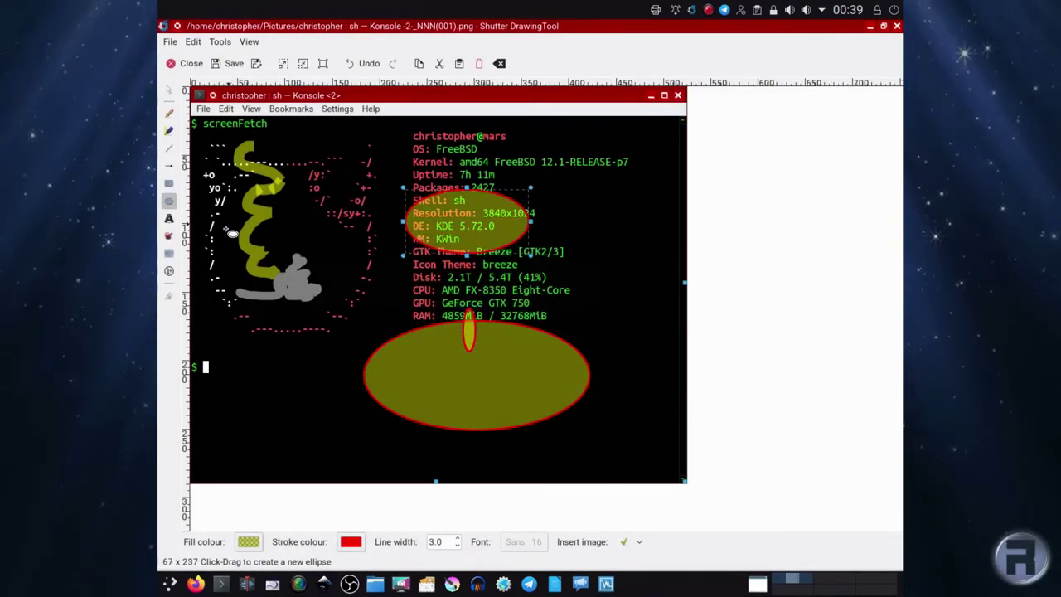
pyautogui.click(168, 219)
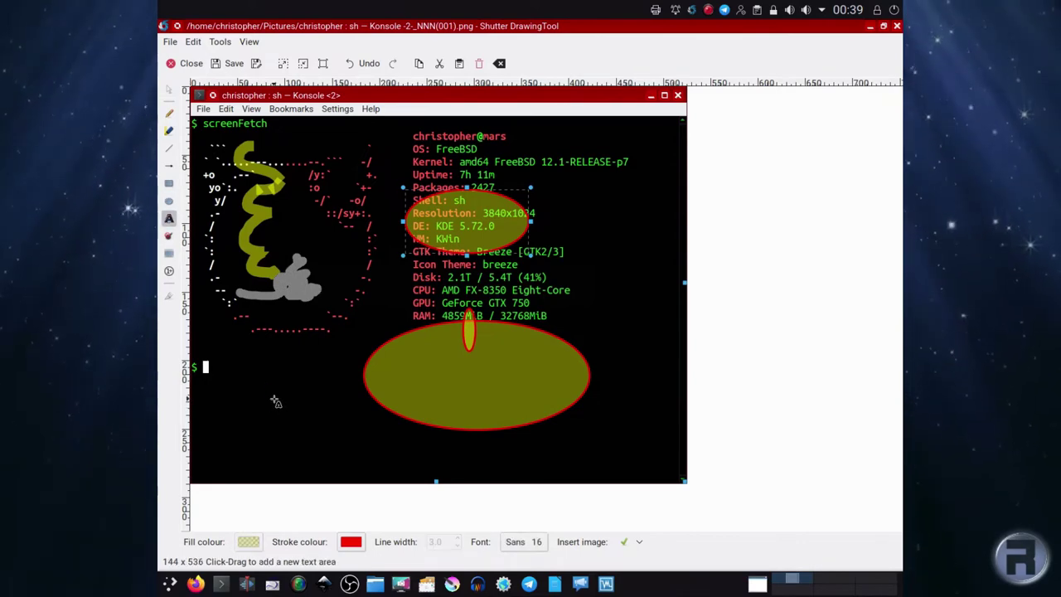
# Step: Add a text annotation reading 'kjkhklhlkhlk' and set its font colour to white (#FFFFFF)
pyautogui.click(276, 402)
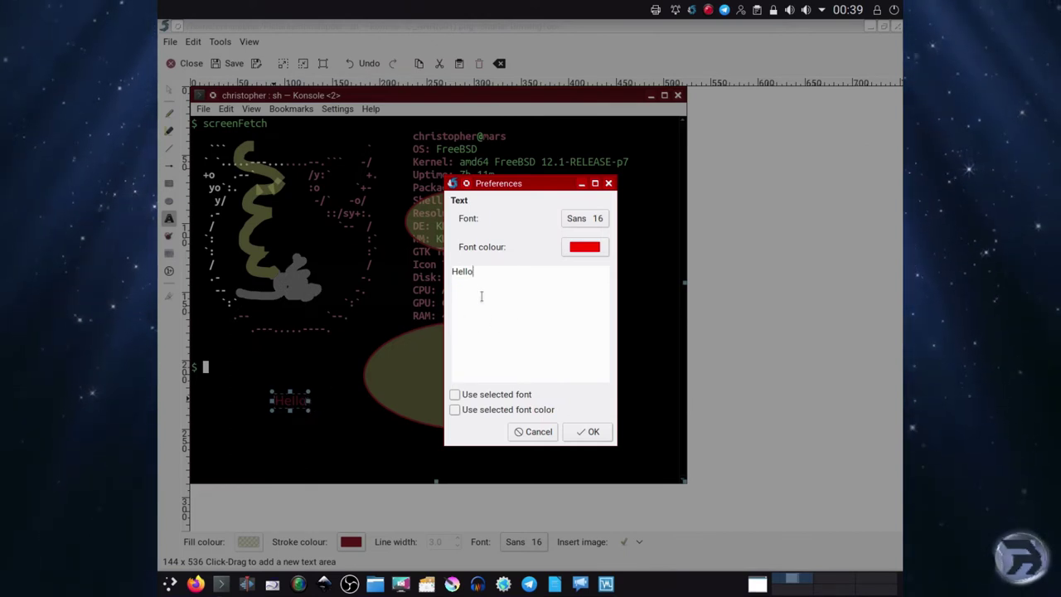
pyautogui.write('kjkhklhlkhlkkjhkjh')
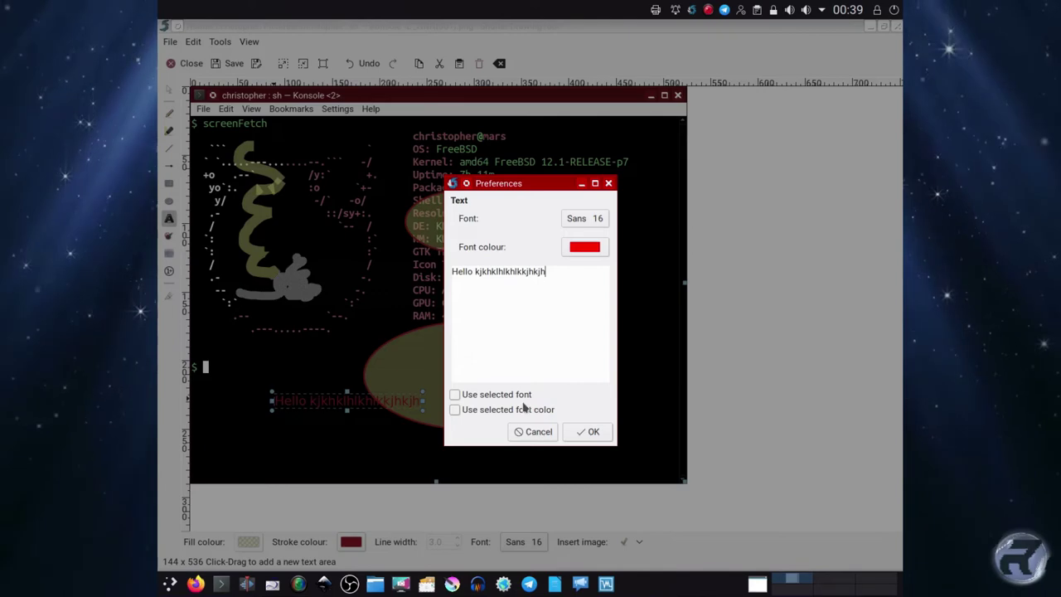
pyautogui.click(584, 247)
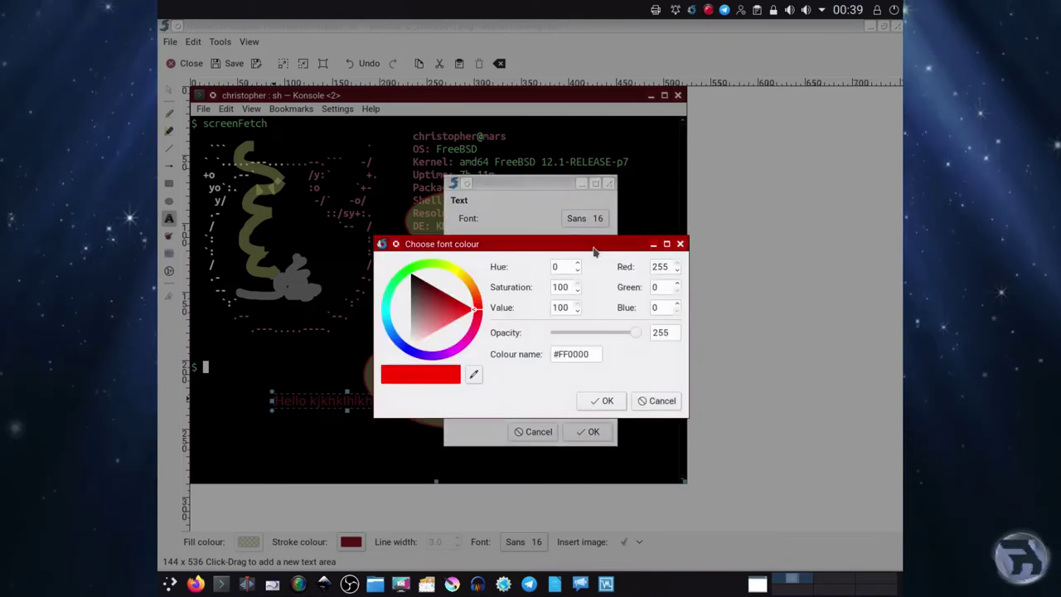
pyautogui.moveTo(397, 322); pyautogui.dragTo(479, 283)
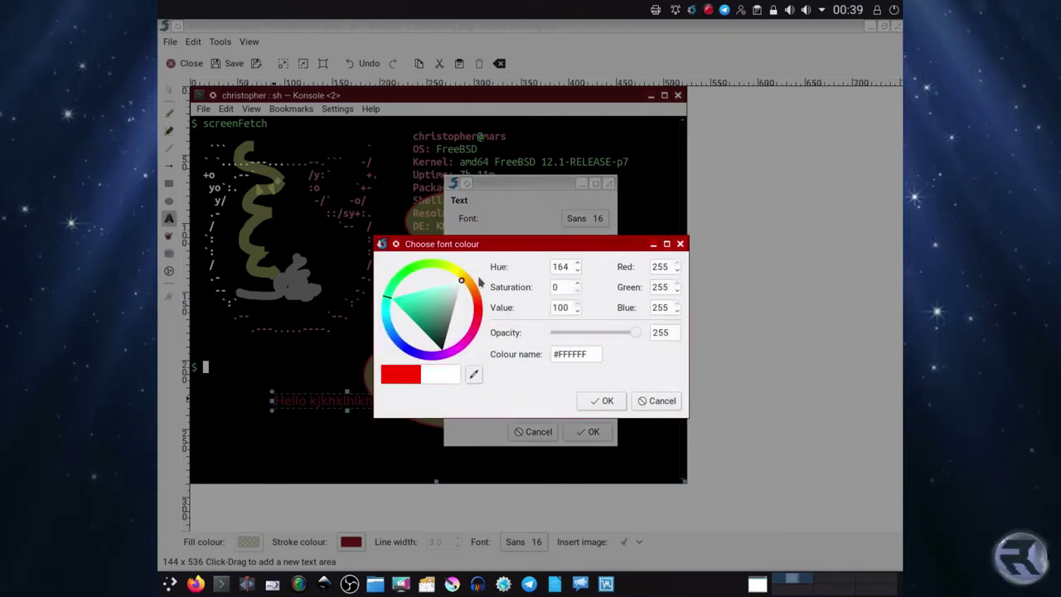
pyautogui.click(614, 404)
# Step: Set the text font to Sans Bold size 72 and apply it to the canvas
pyautogui.click(584, 218)
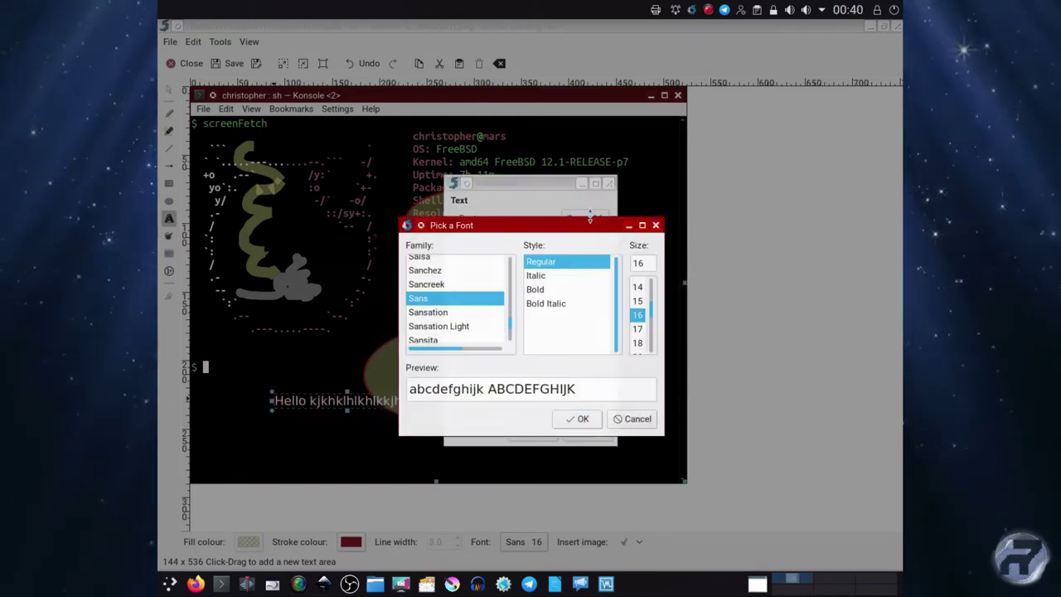
pyautogui.scroll(5, 442, 323)
pyautogui.scroll(4, 443, 307)
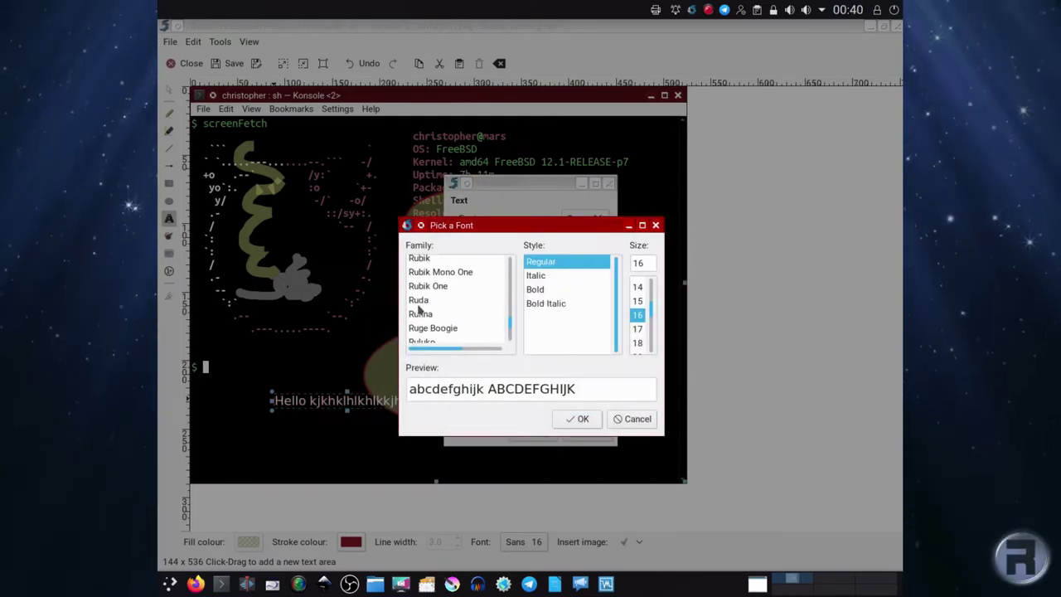
pyautogui.click(534, 289)
pyautogui.scroll(-3, 637, 331)
pyautogui.click(638, 343)
pyautogui.scroll(-2, 641, 346)
pyautogui.click(638, 346)
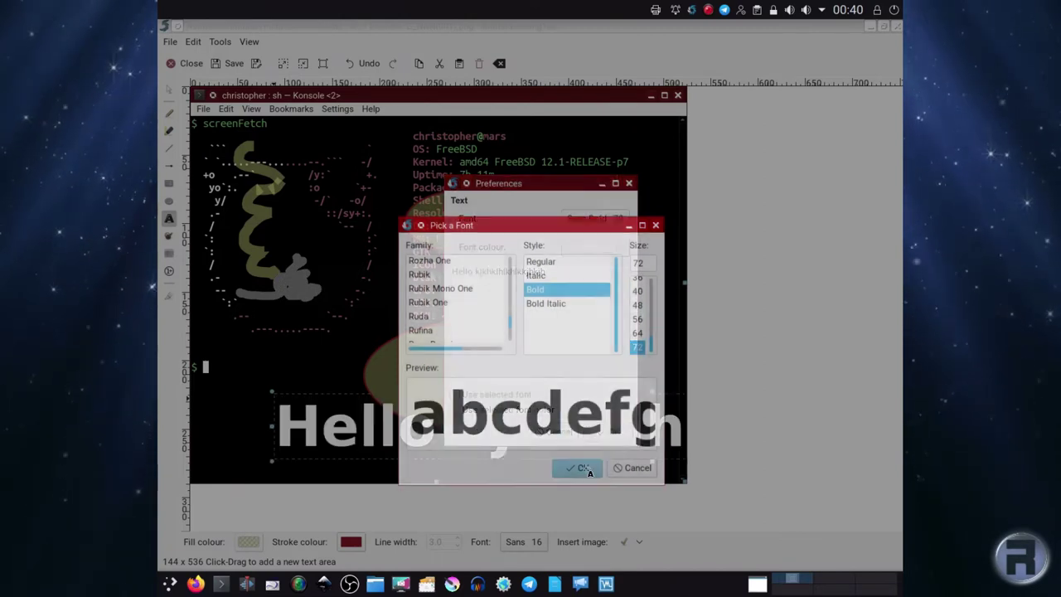
pyautogui.click(577, 427)
pyautogui.click(611, 432)
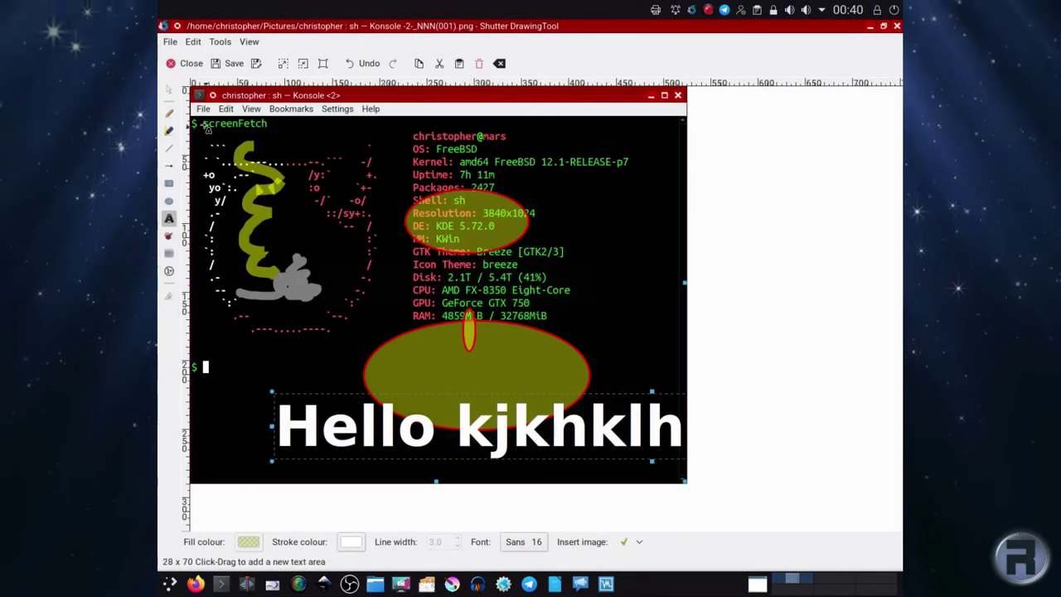
# Step: Shift the Hello text left and pixelate the GTK Theme through GPU lines
pyautogui.moveTo(388, 383); pyautogui.dragTo(331, 402)
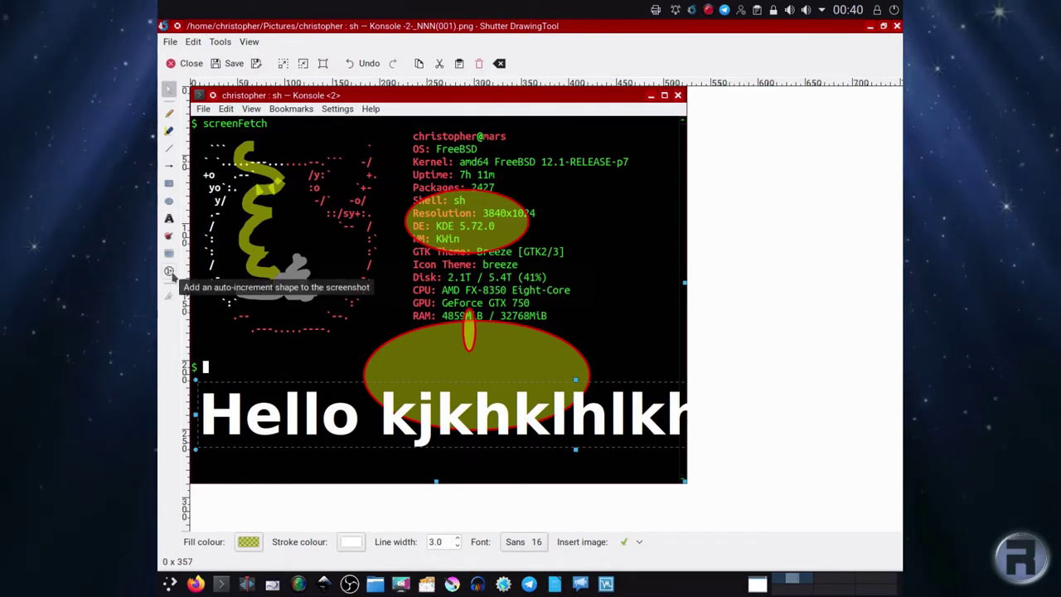
pyautogui.click(168, 256)
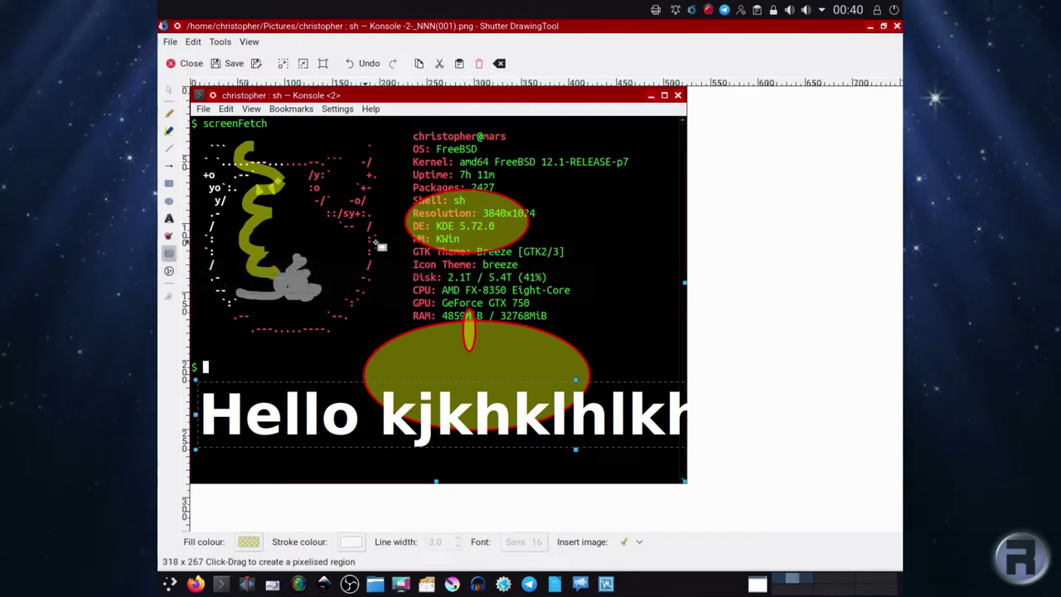
pyautogui.moveTo(406, 251); pyautogui.dragTo(581, 312)
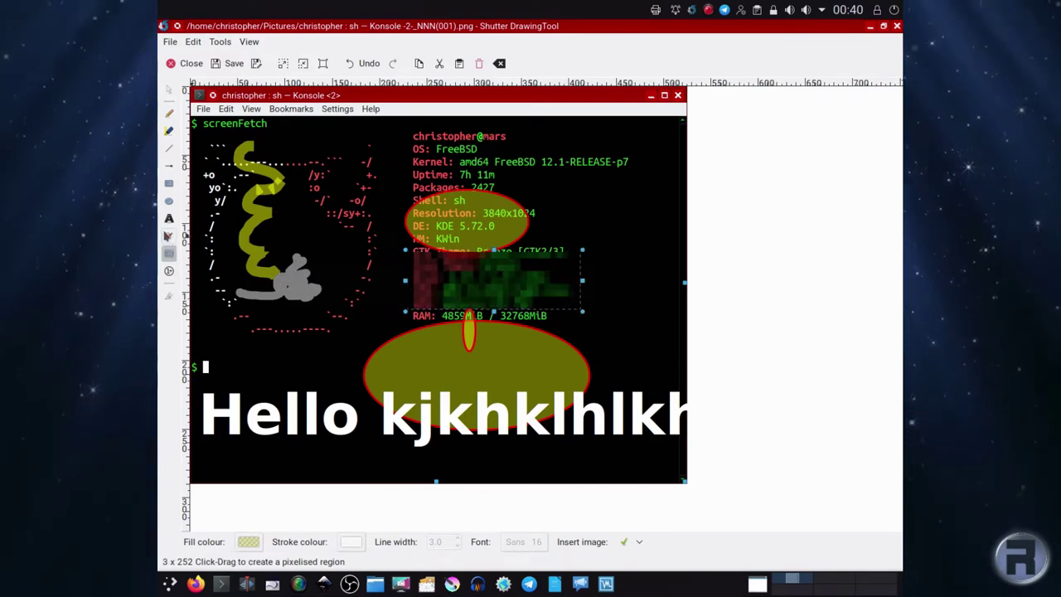
# Step: Draw an arrow to the Kernel line, a yellow scribble above the logo and a white line across it
pyautogui.click(169, 166)
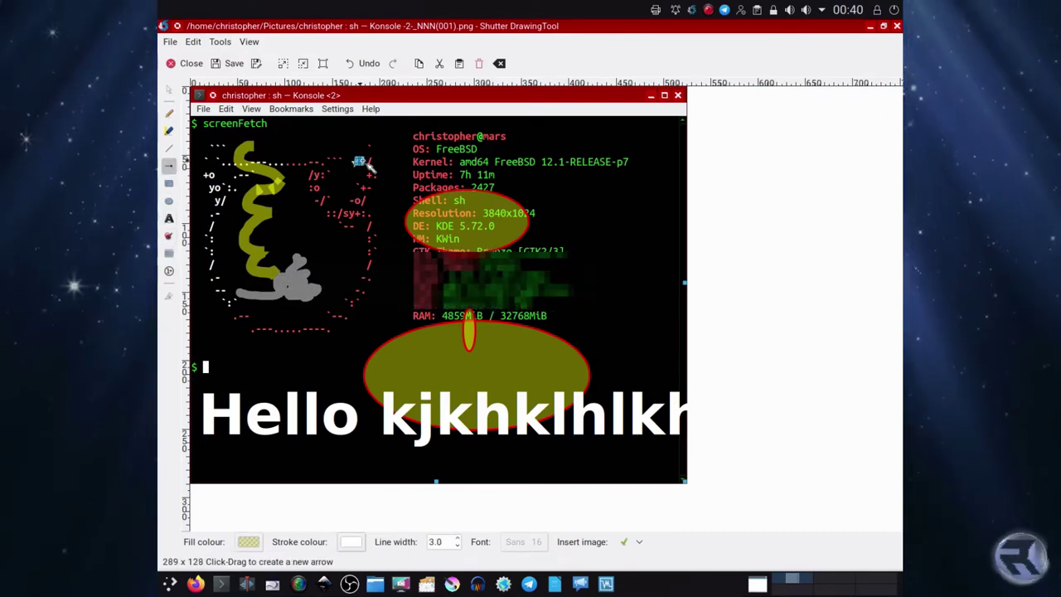
pyautogui.moveTo(357, 161); pyautogui.dragTo(525, 170)
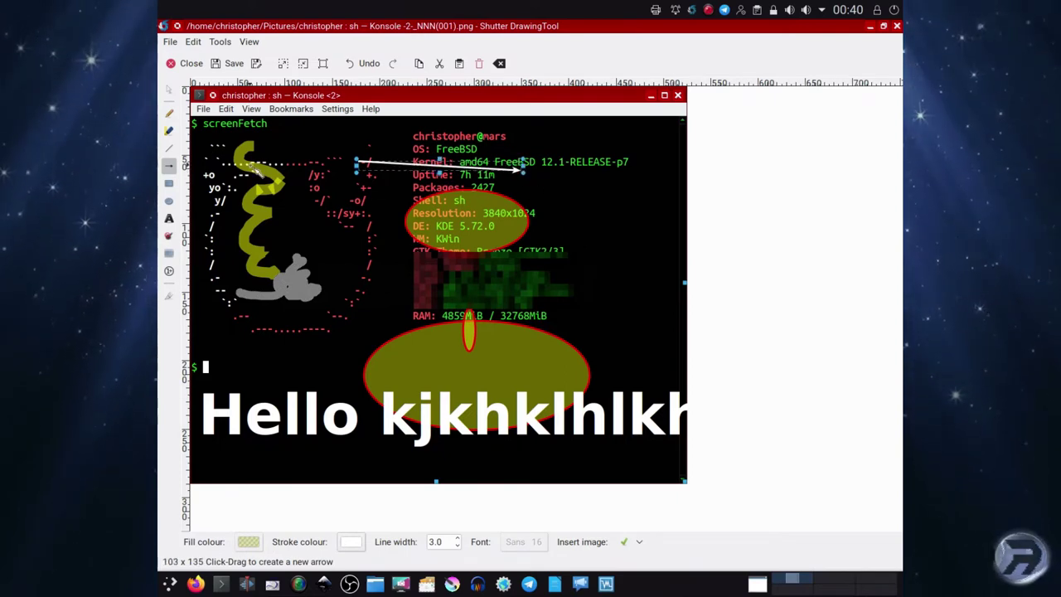
pyautogui.click(169, 130)
pyautogui.moveTo(303, 153)
pyautogui.mouseDown()
pyautogui.moveTo(327, 148)
pyautogui.moveTo(292, 143)
pyautogui.mouseUp()
pyautogui.click(169, 149)
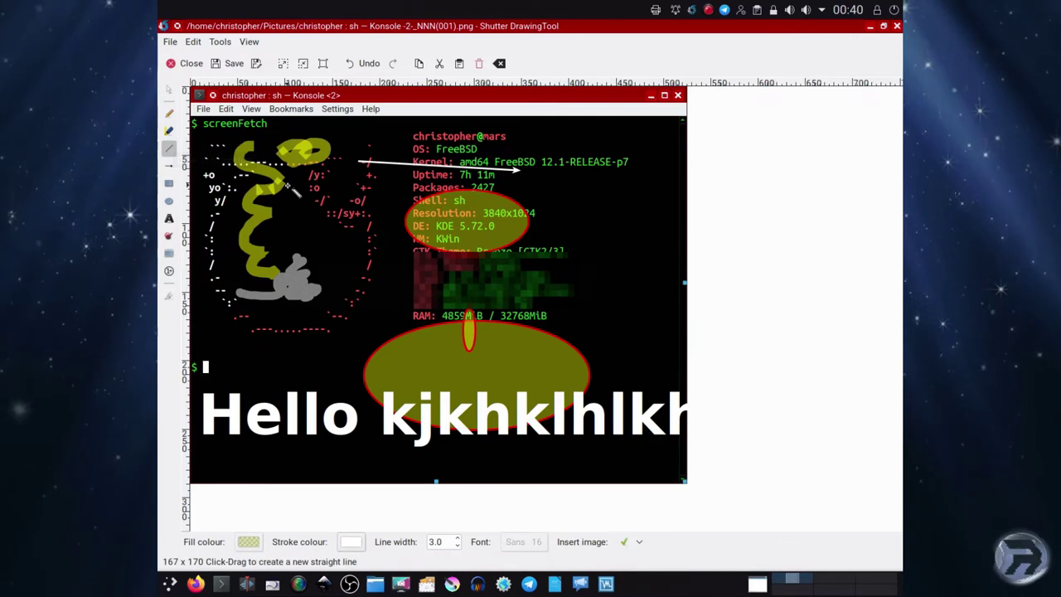
pyautogui.moveTo(286, 183); pyautogui.dragTo(390, 311)
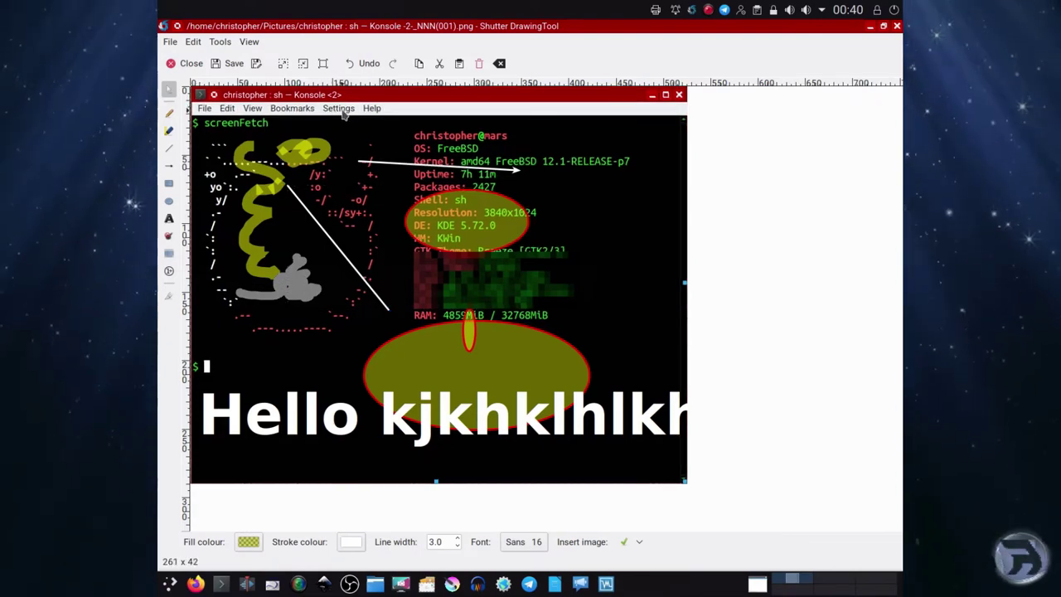
pyautogui.moveTo(345, 104)
pyautogui.mouseDown()
pyautogui.moveTo(391, 246)
pyautogui.moveTo(436, 329)
pyautogui.moveTo(427, 401)
pyautogui.moveTo(472, 208)
pyautogui.moveTo(360, 97)
pyautogui.moveTo(342, 95)
pyautogui.mouseUp()
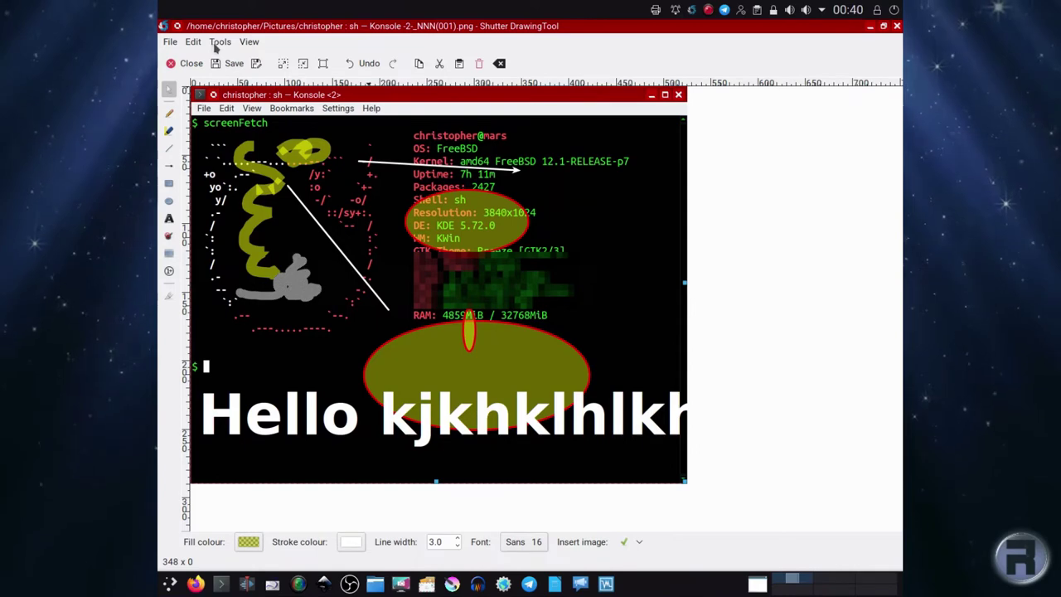
pyautogui.click(218, 43)
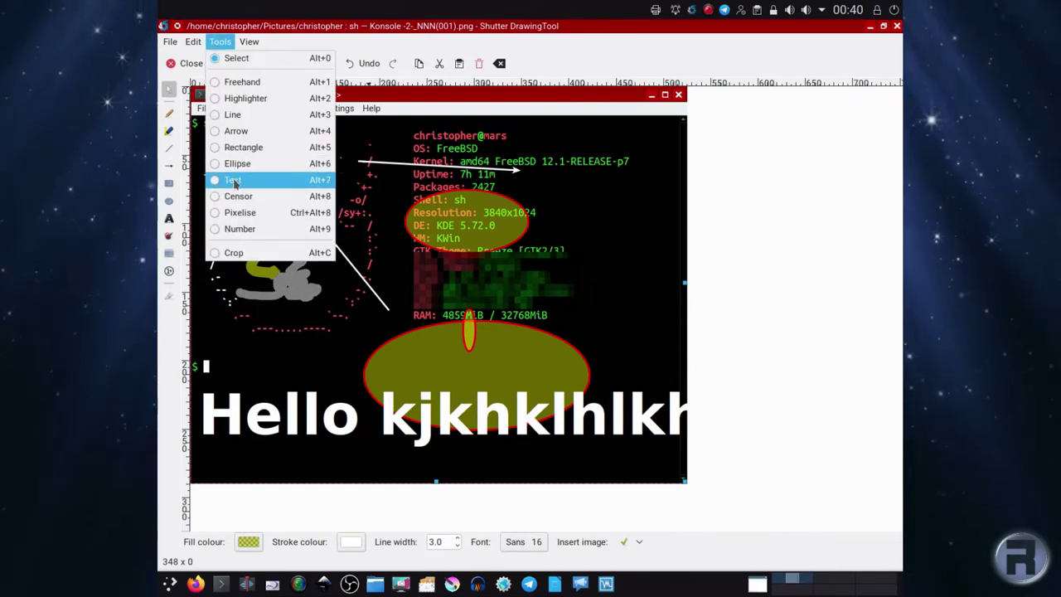
# Step: Restore and close the DrawingTool, discarding all annotations, back to Shutter's main window
pyautogui.click(219, 41)
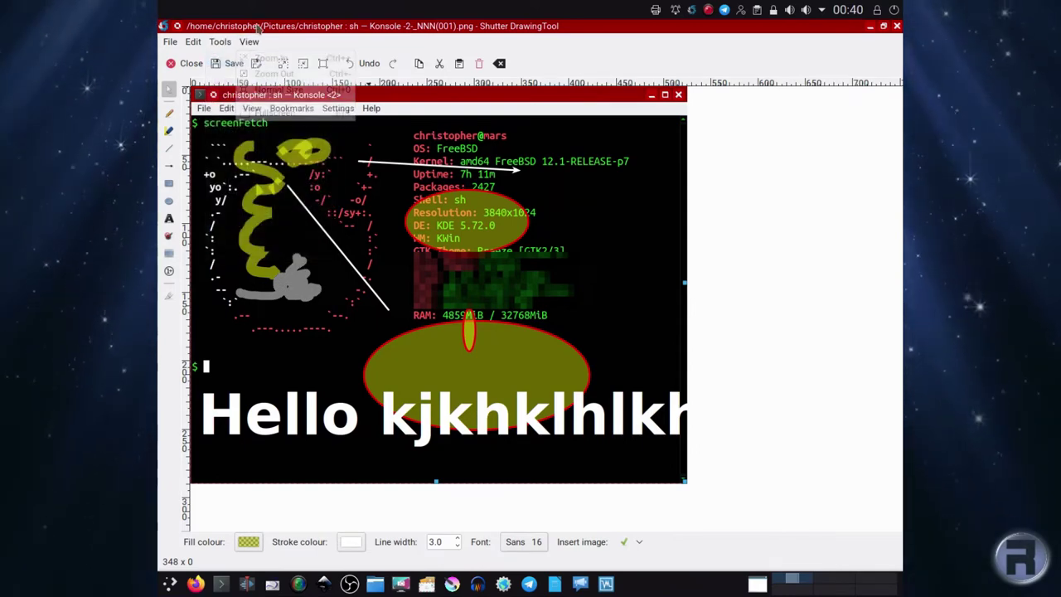
pyautogui.click(883, 27)
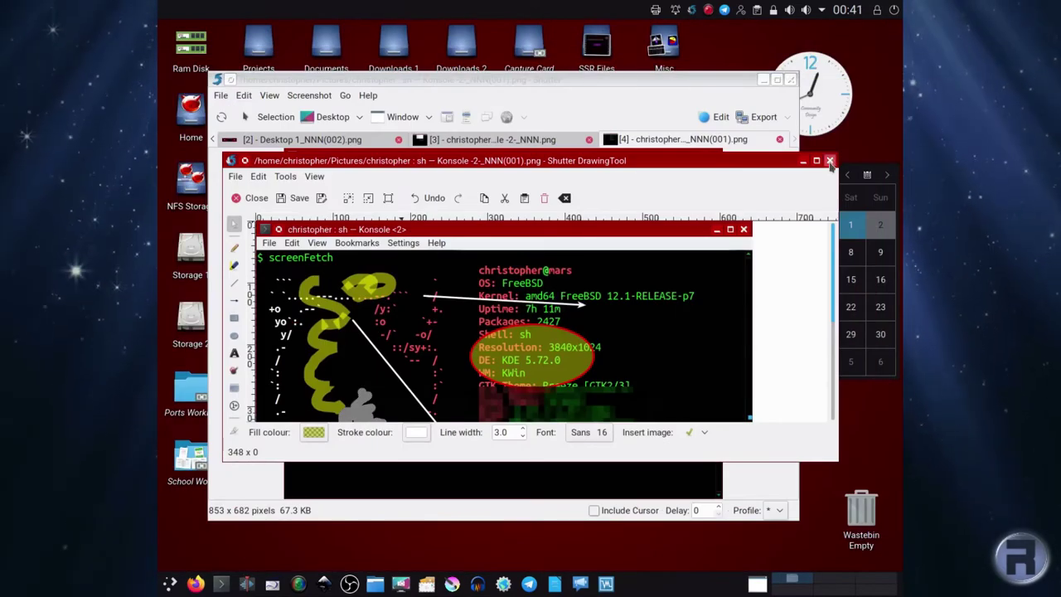
pyautogui.click(829, 161)
pyautogui.click(495, 366)
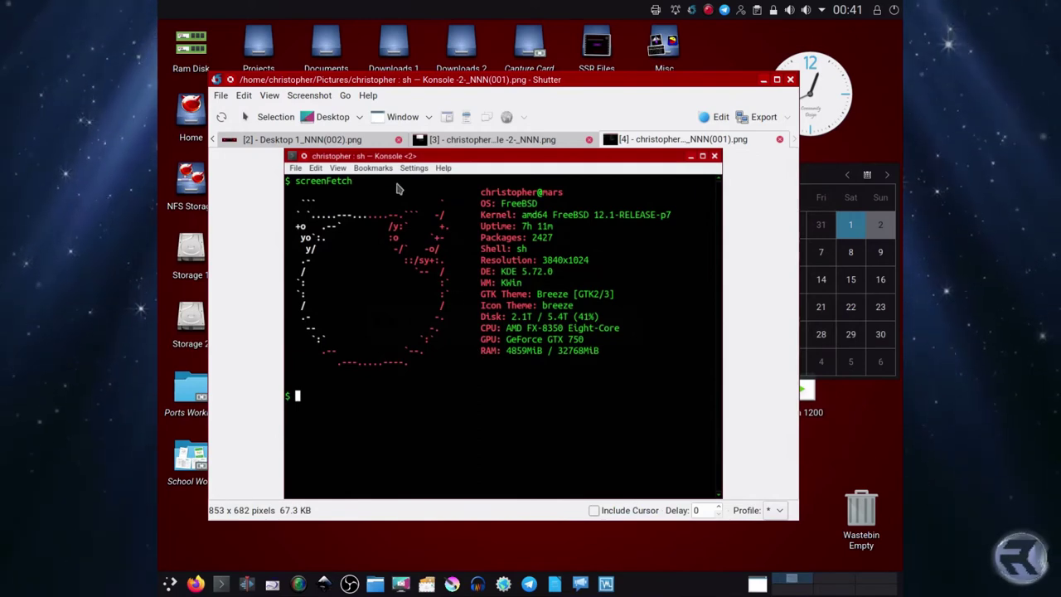
pyautogui.click(344, 95)
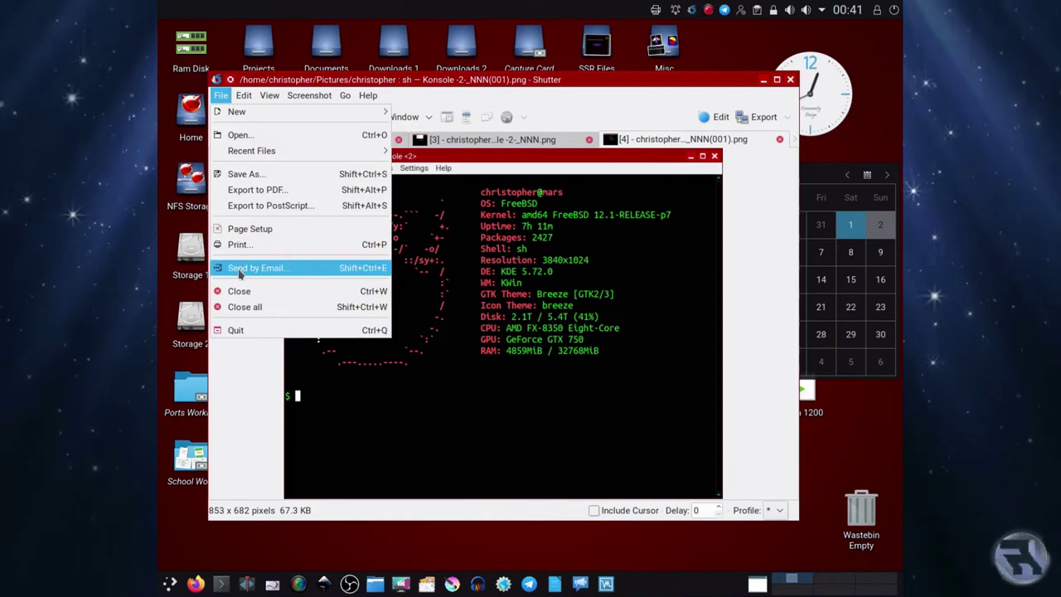
# Step: Quit Shutter and run screenfetch in Konsole to show the FreeBSD system summary
pyautogui.click(236, 329)
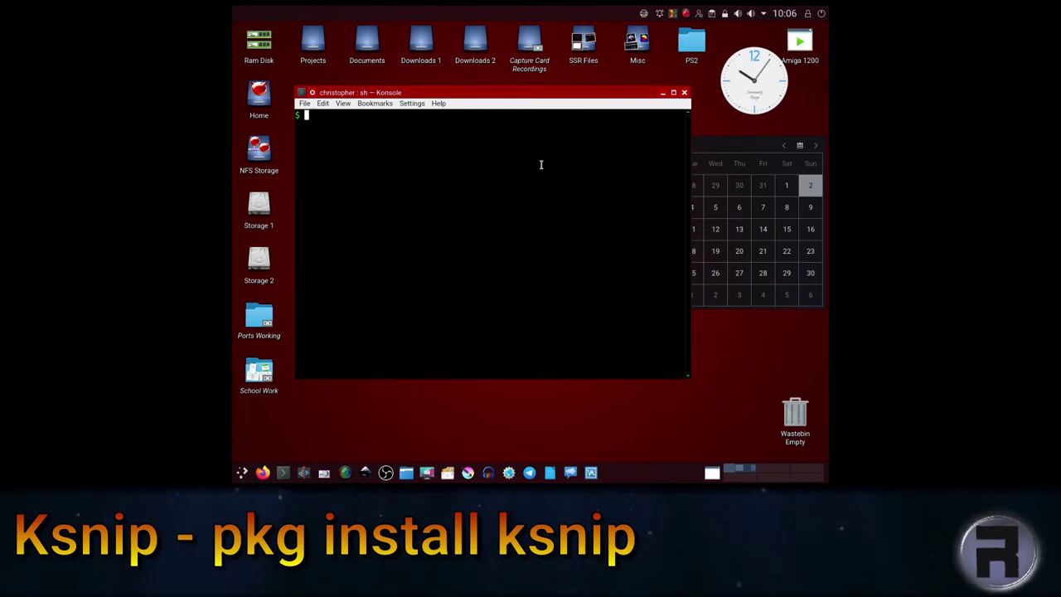
pyautogui.write('reenfet')
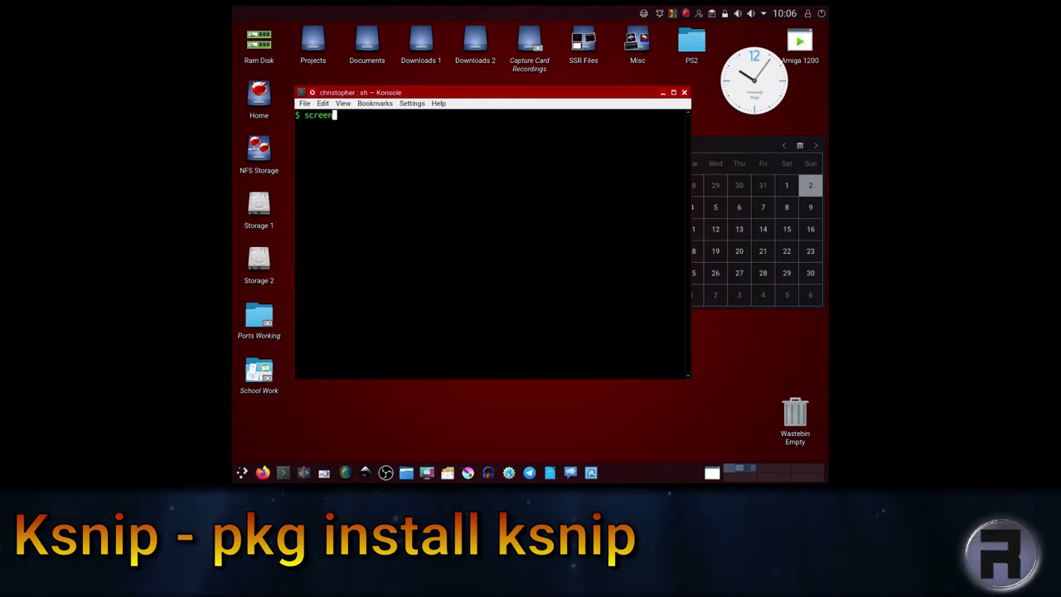
pyautogui.write('ch')
pyautogui.press('Return')
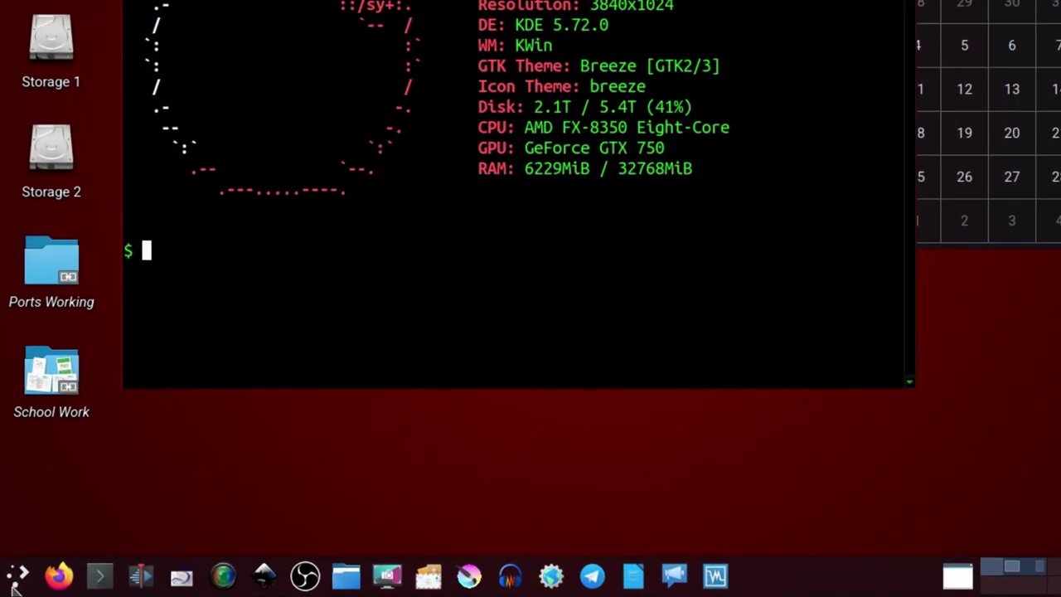
# Step: Search the application launcher for 'ksnip' and launch it
pyautogui.click(169, 584)
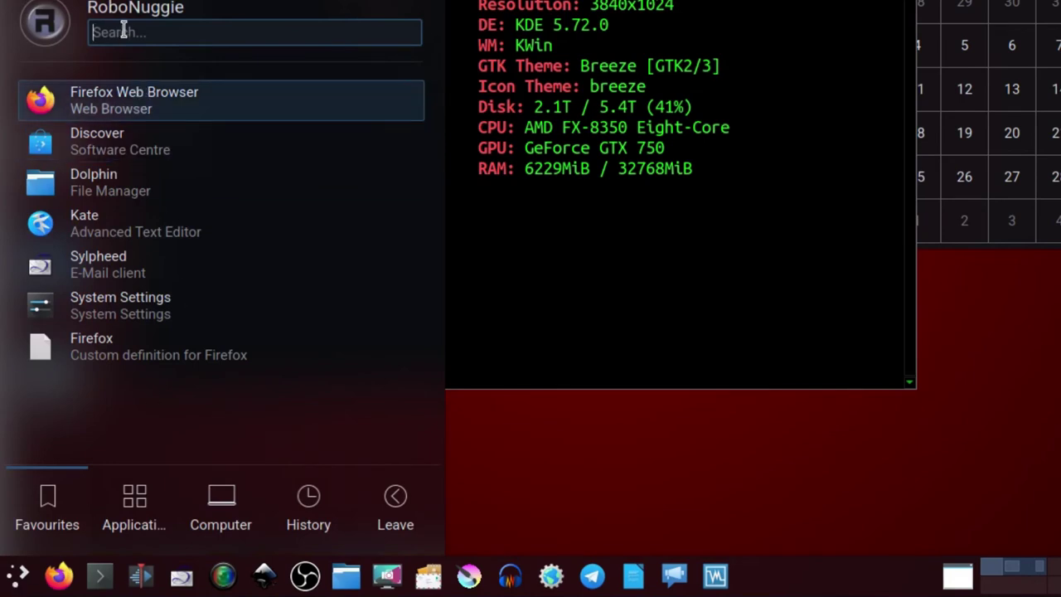
pyautogui.write('ksnip')
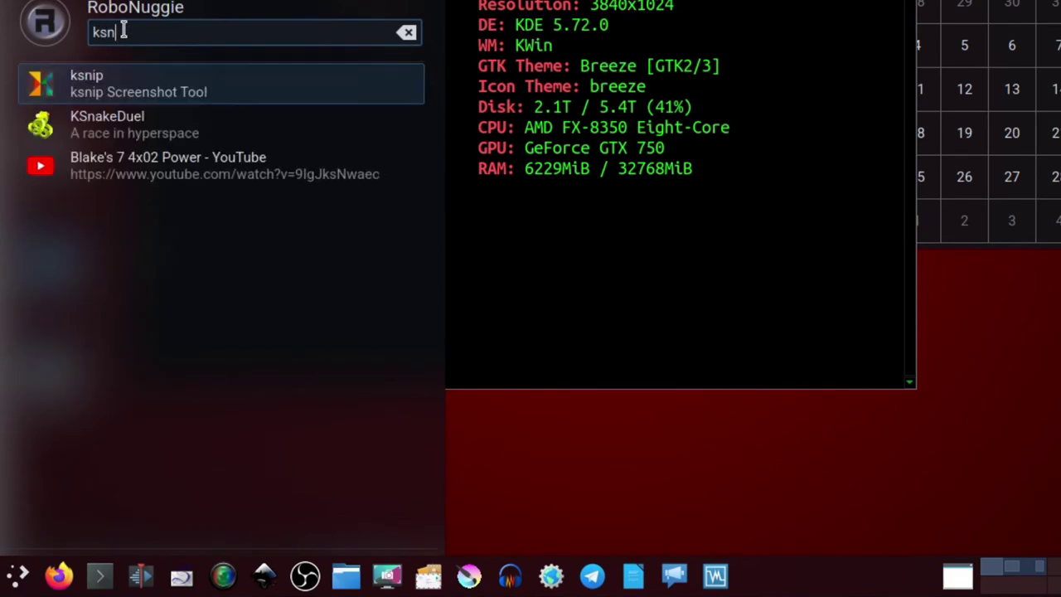
pyautogui.click(117, 84)
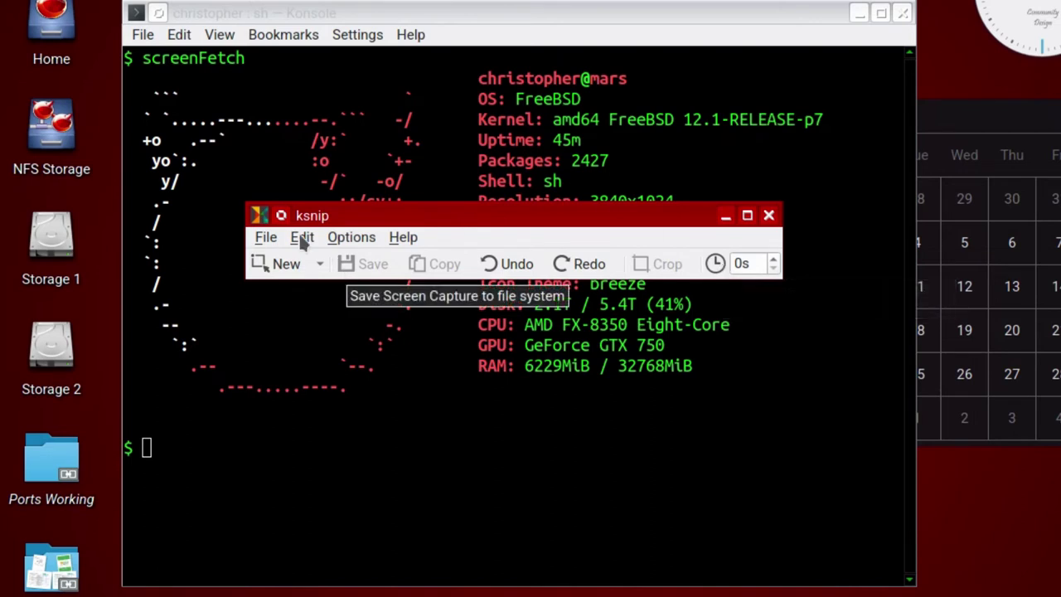
# Step: Browse ksnip's menus, then begin a new rectangular capture at the screenFetch output
pyautogui.click(262, 238)
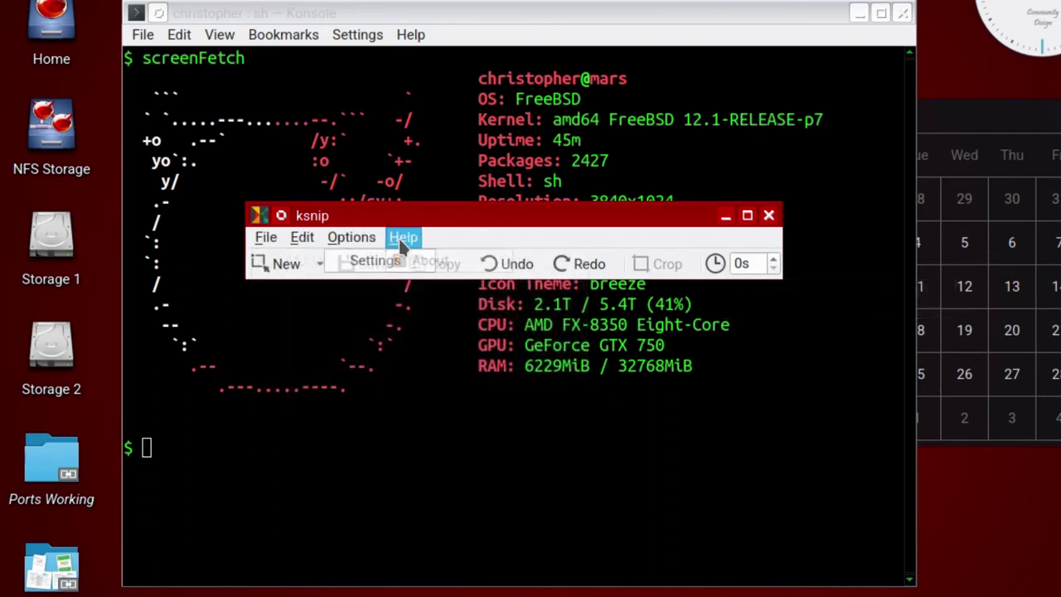
pyautogui.click(439, 219)
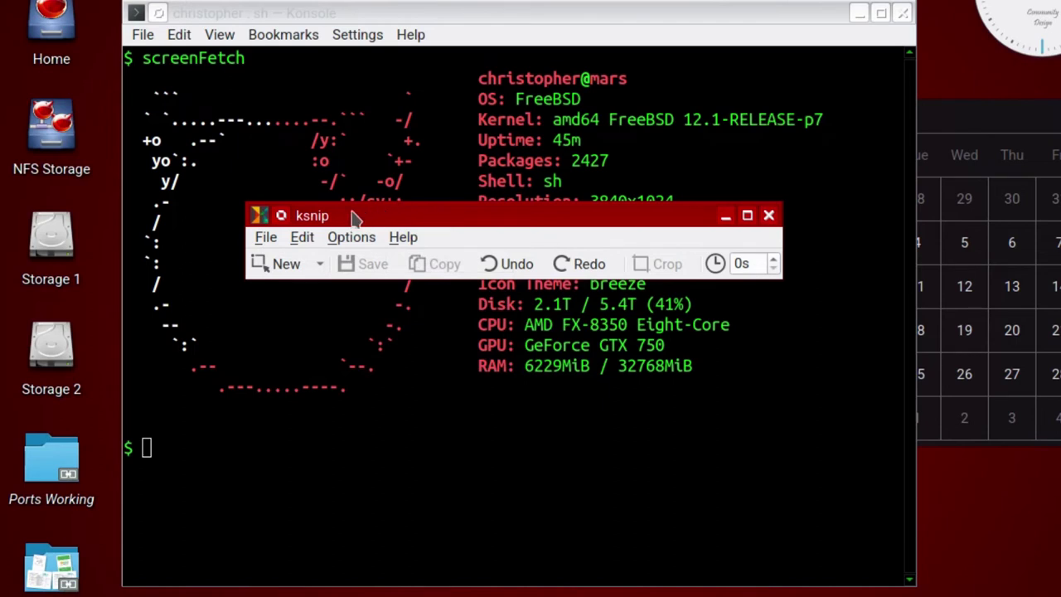
pyautogui.click(285, 274)
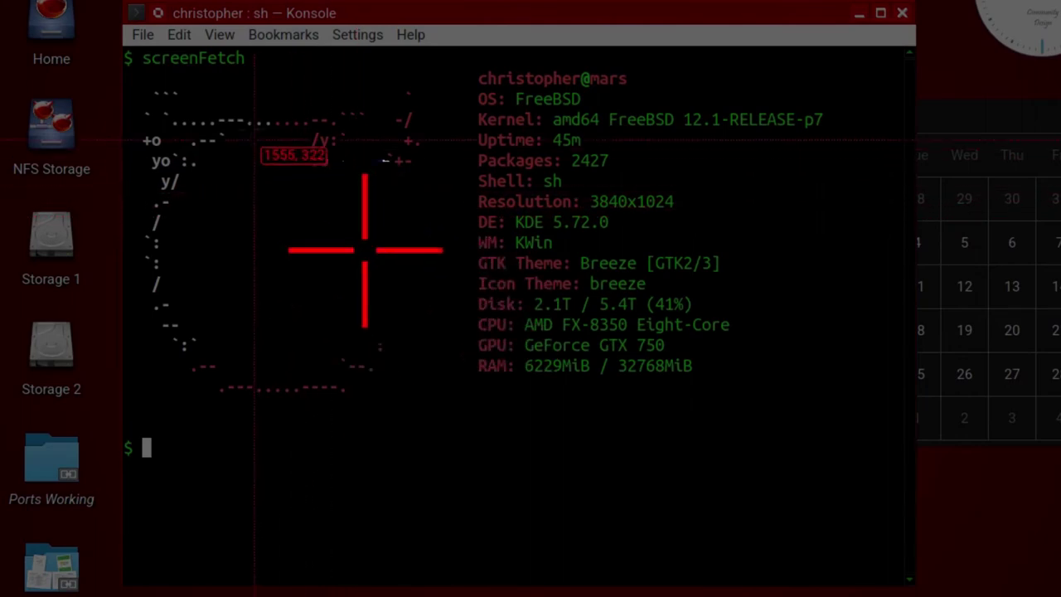
pyautogui.moveTo(126, 51); pyautogui.dragTo(270, 228)
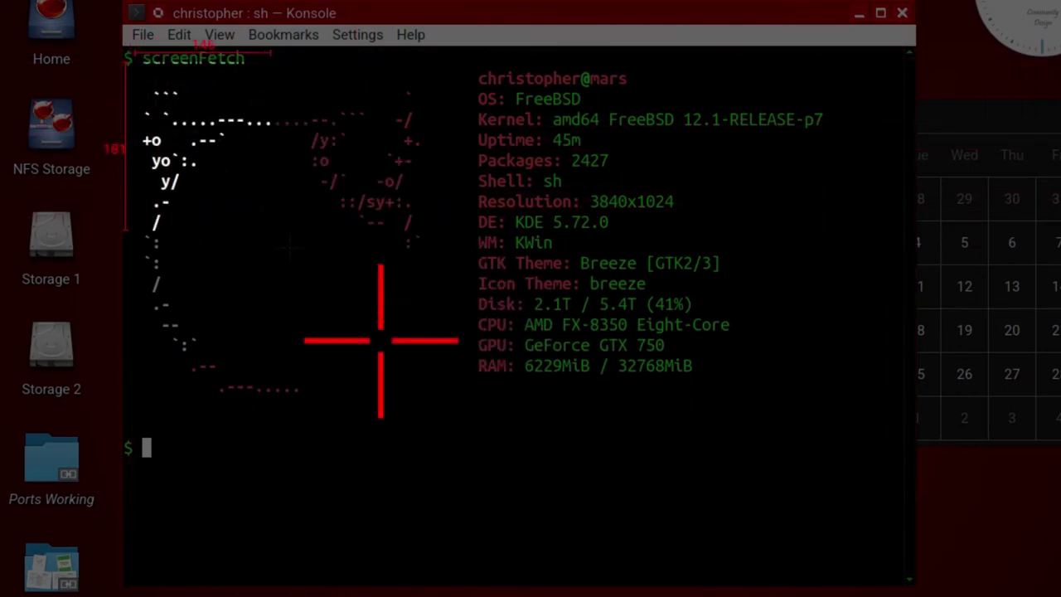
# Step: Capture the screenFetch region and move the ksnip editor aside to reveal the terminal
pyautogui.moveTo(381, 340); pyautogui.dragTo(986, 557)
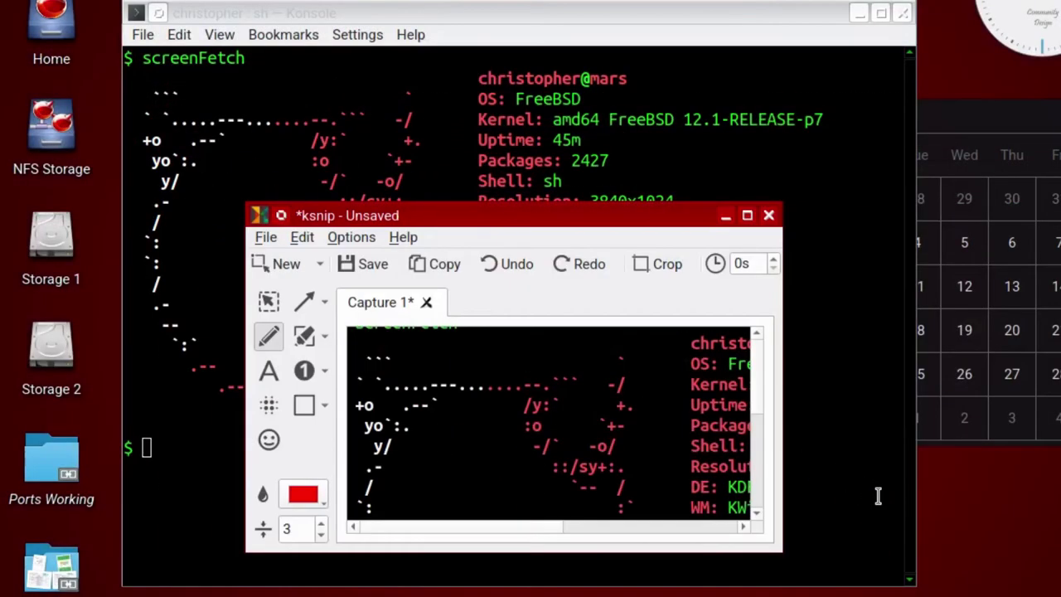
pyautogui.moveTo(489, 220); pyautogui.dragTo(334, 1)
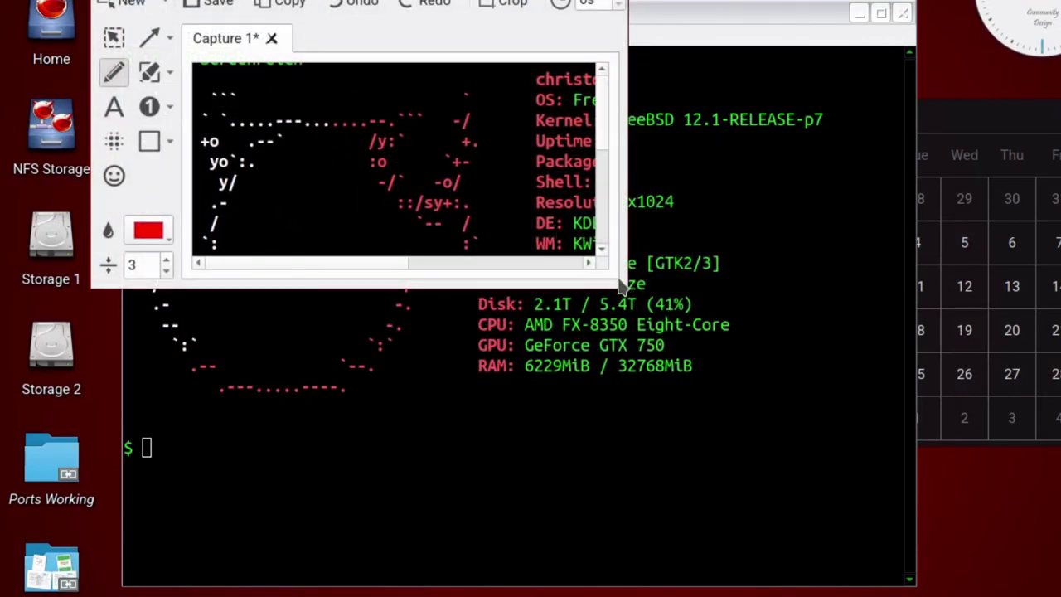
pyautogui.click(698, 337)
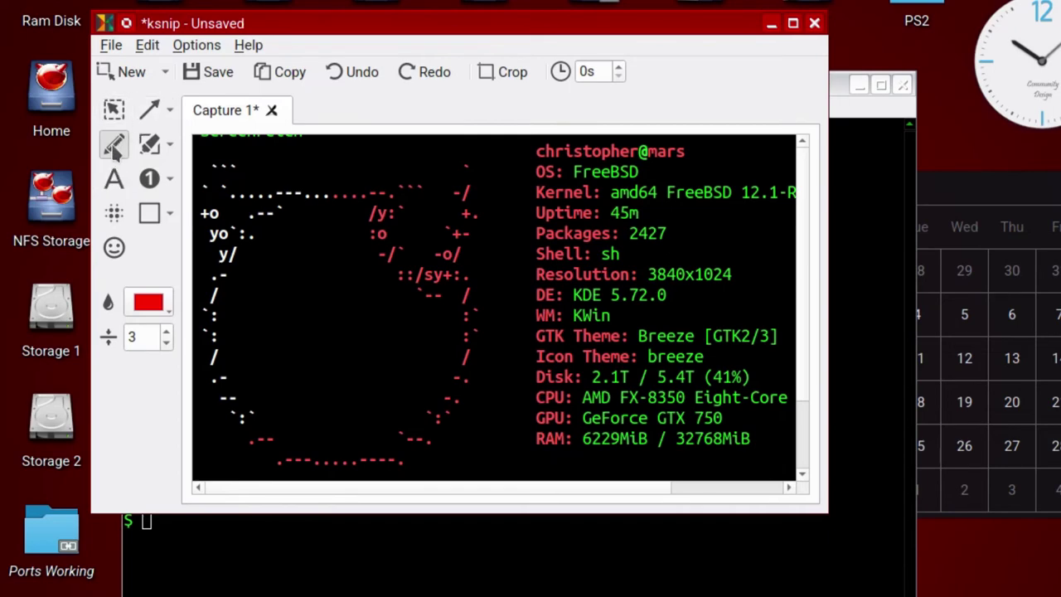
# Step: Draw a red zigzag over the ASCII art and add white text 'fgdfgdfgdfgdfgdf' below it
pyautogui.moveTo(341, 234)
pyautogui.mouseDown()
pyautogui.moveTo(367, 287)
pyautogui.moveTo(380, 355)
pyautogui.moveTo(304, 293)
pyautogui.moveTo(326, 279)
pyautogui.mouseUp()
pyautogui.click(113, 179)
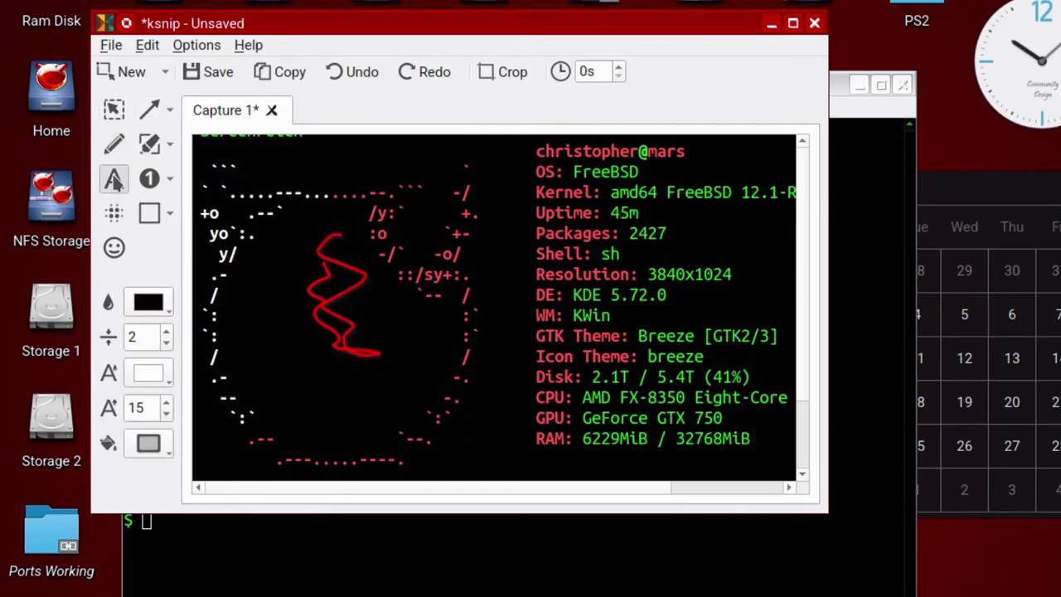
pyautogui.click(267, 307)
pyautogui.click(150, 303)
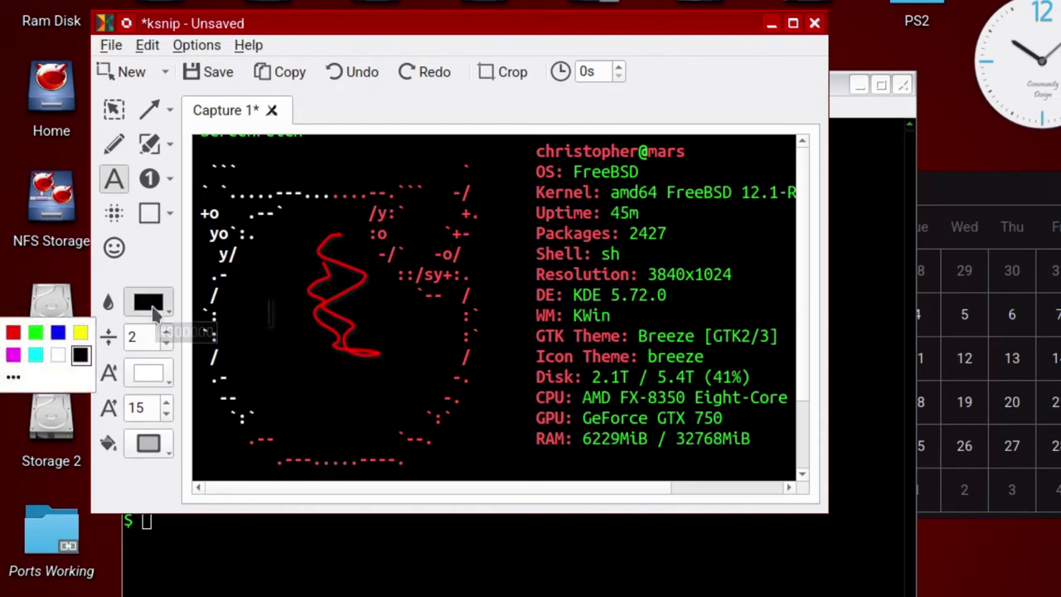
pyautogui.click(57, 354)
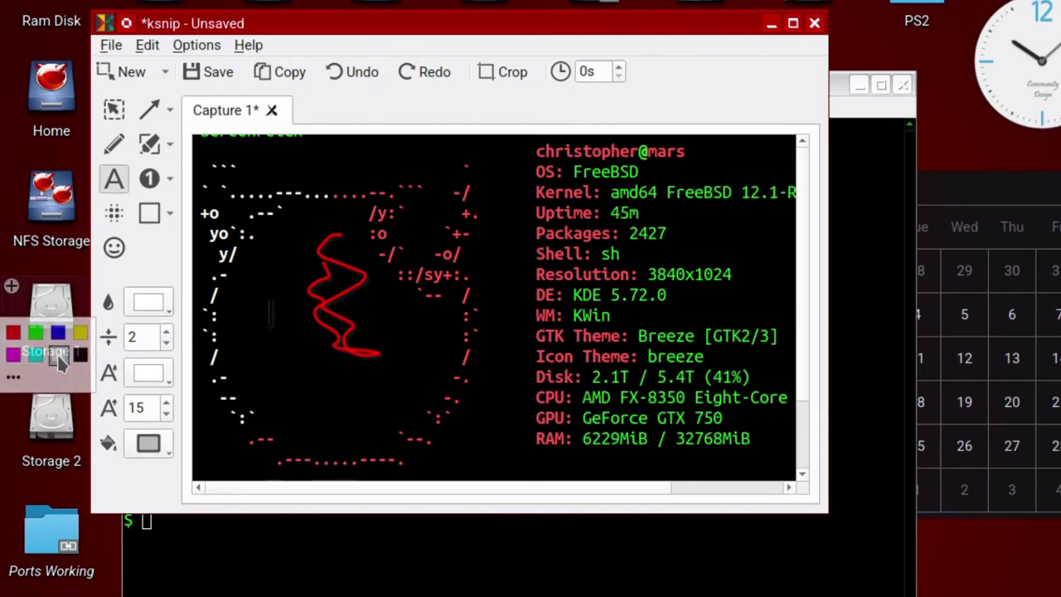
pyautogui.click(310, 373)
pyautogui.write('fgdfgdfgdfgdfgdf')
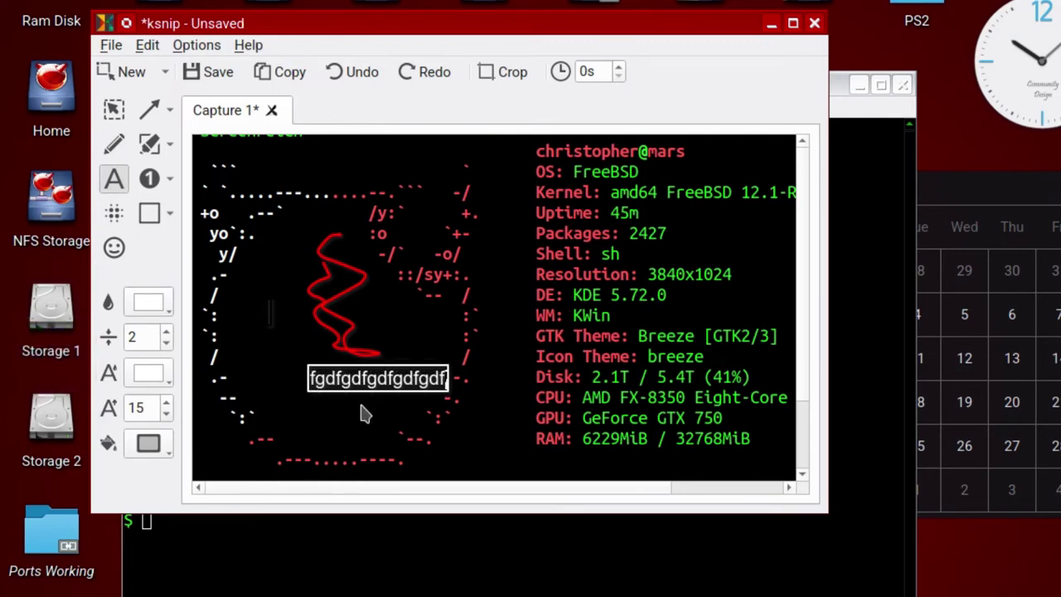
# Step: Place two kiss-face emoji stickers and pixelate the middle block of system info lines
pyautogui.click(113, 247)
pyautogui.click(269, 281)
pyautogui.click(241, 371)
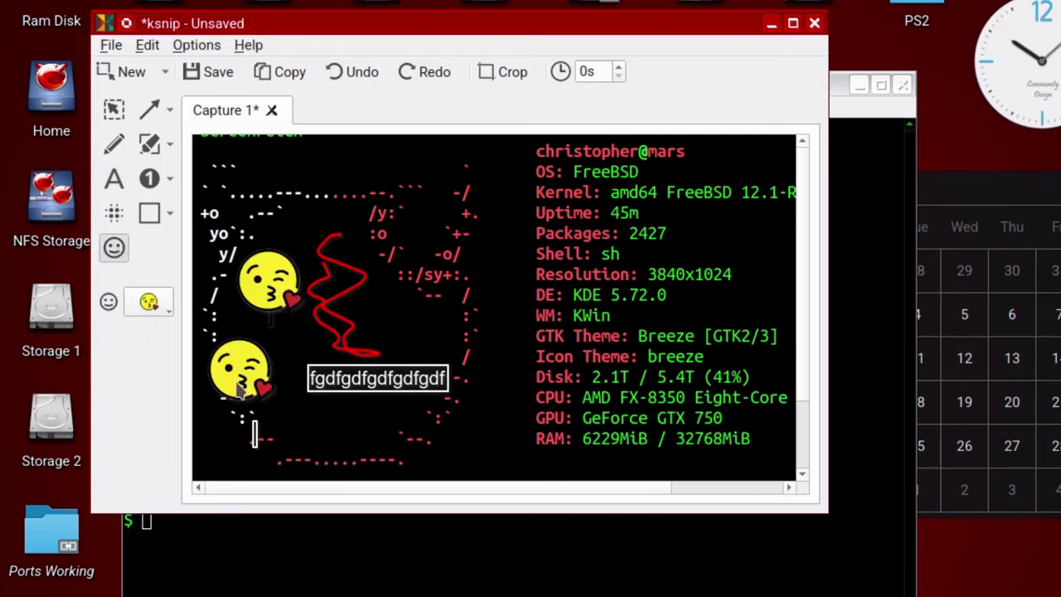
pyautogui.click(117, 215)
pyautogui.moveTo(380, 202); pyautogui.dragTo(725, 414)
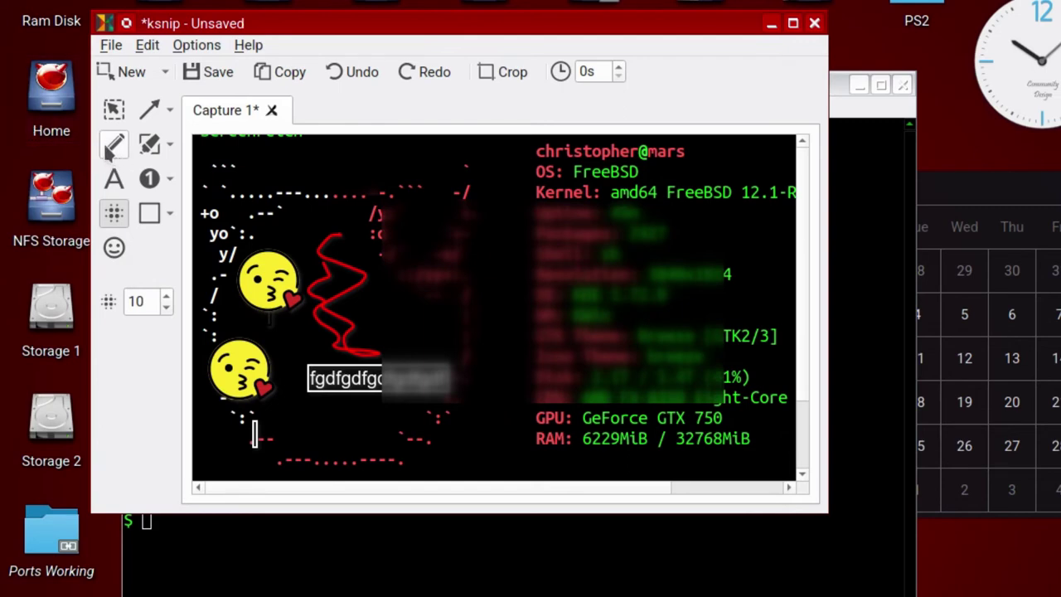
# Step: Draw a red arrow at the upper emoji and highlight the ASCII art and GPU/RAM lines yellow
pyautogui.click(149, 109)
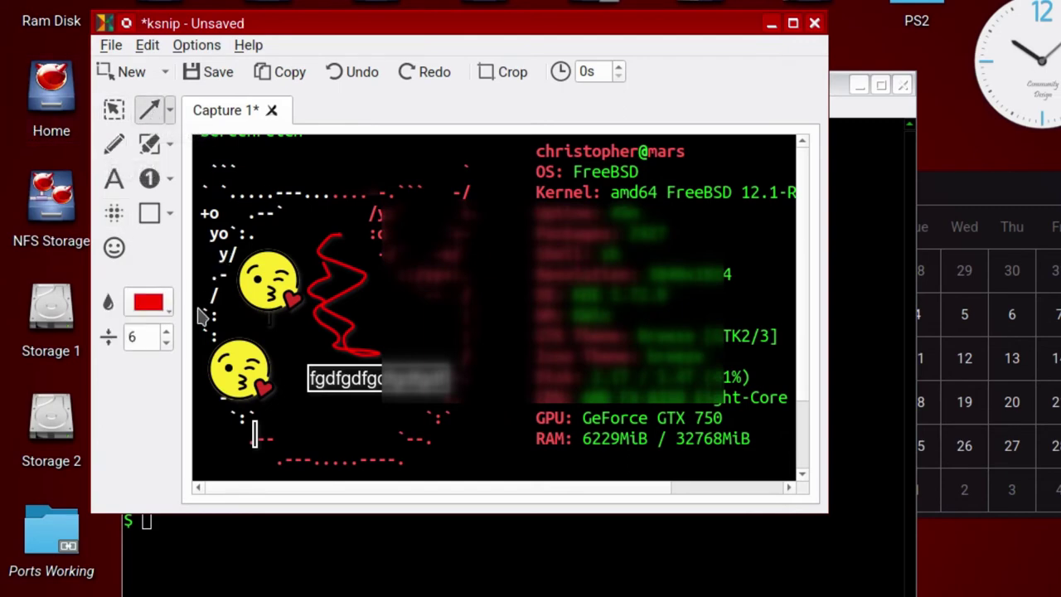
pyautogui.moveTo(202, 317)
pyautogui.mouseDown()
pyautogui.moveTo(318, 282)
pyautogui.moveTo(268, 288)
pyautogui.mouseUp()
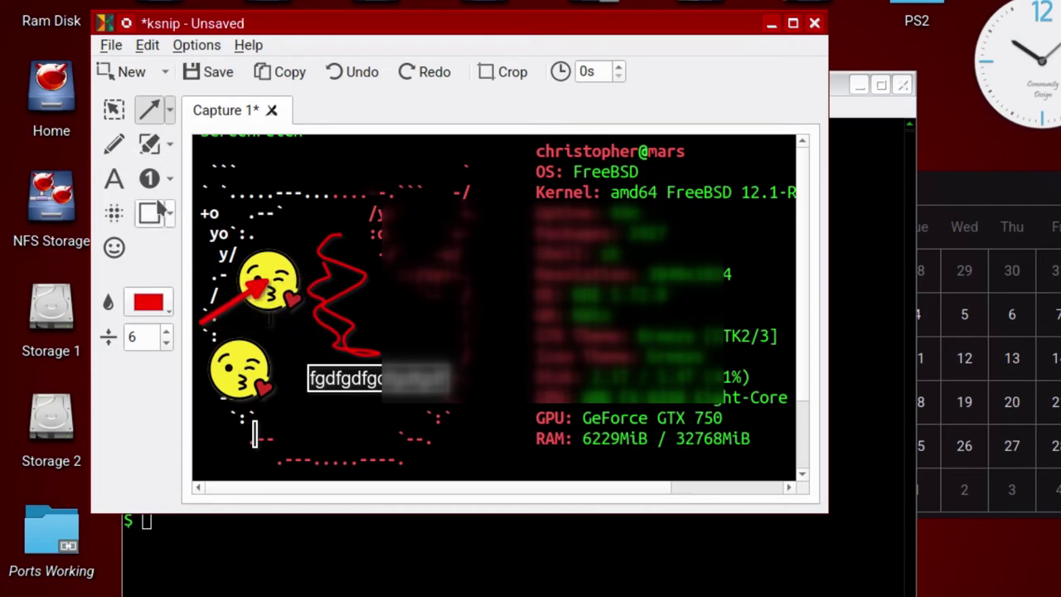
pyautogui.click(149, 143)
pyautogui.moveTo(250, 177)
pyautogui.mouseDown()
pyautogui.moveTo(279, 241)
pyautogui.moveTo(442, 379)
pyautogui.moveTo(463, 380)
pyautogui.mouseUp()
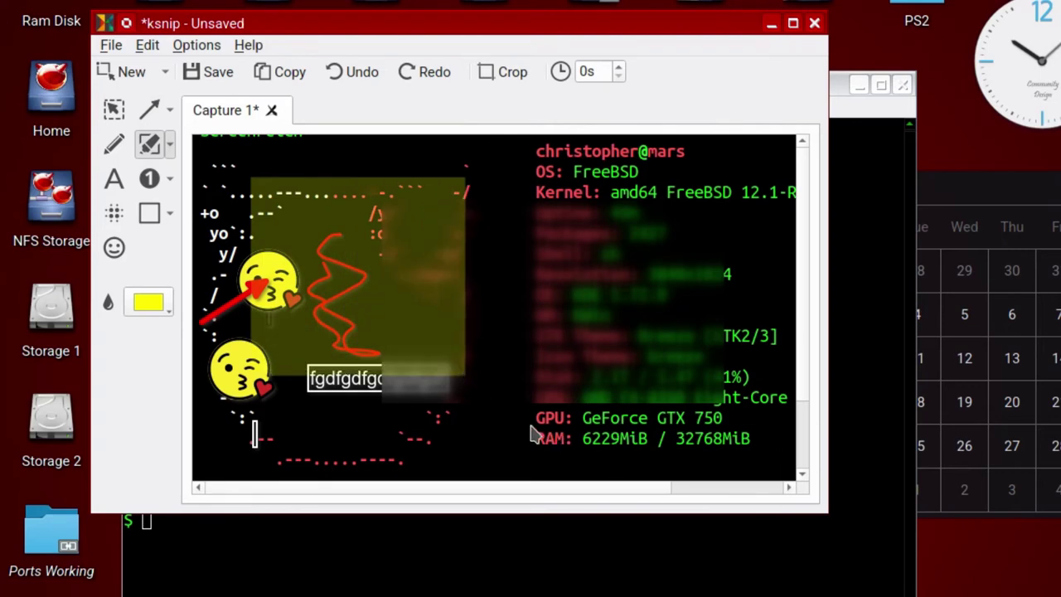
pyautogui.moveTo(530, 419)
pyautogui.mouseDown()
pyautogui.moveTo(620, 462)
pyautogui.moveTo(763, 461)
pyautogui.mouseUp()
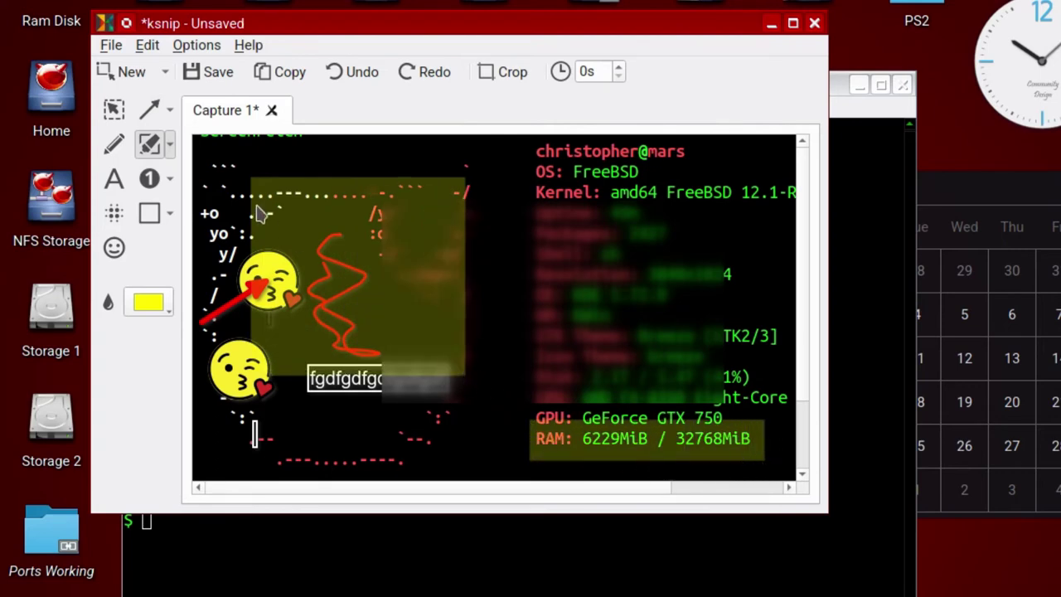
pyautogui.click(151, 184)
# Step: Place numbered markers 1 to 10 across the art and the system info column
pyautogui.click(282, 237)
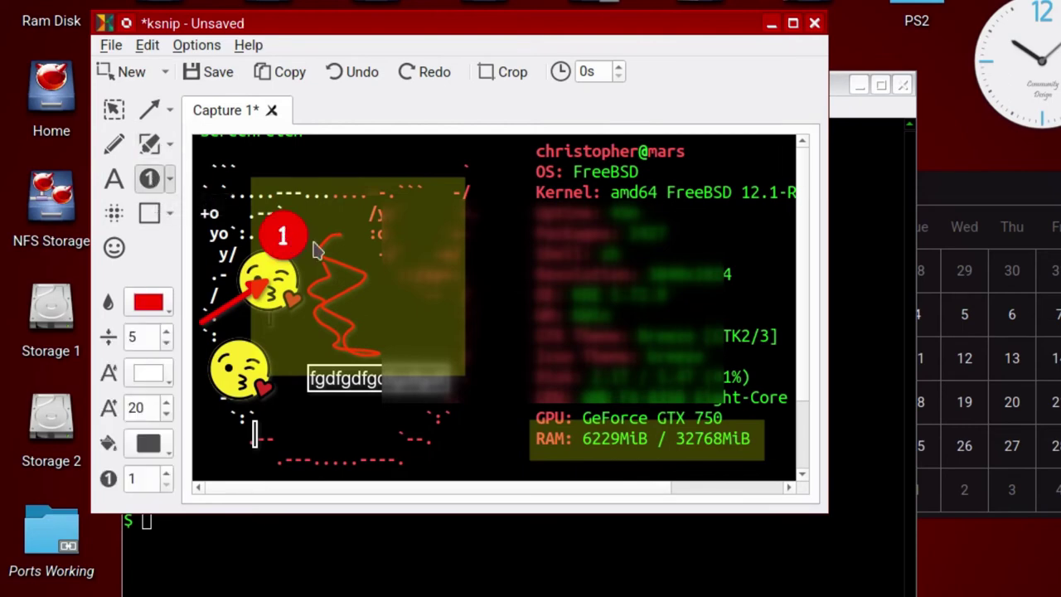
pyautogui.click(523, 267)
pyautogui.click(500, 351)
pyautogui.click(433, 409)
pyautogui.click(358, 416)
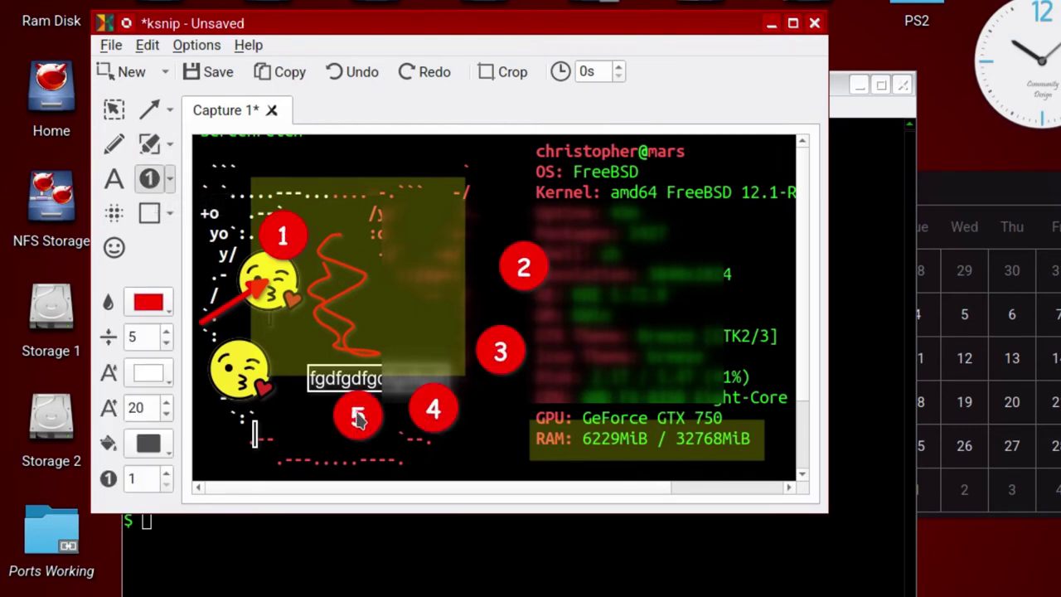
pyautogui.click(648, 177)
pyautogui.click(646, 235)
pyautogui.click(646, 295)
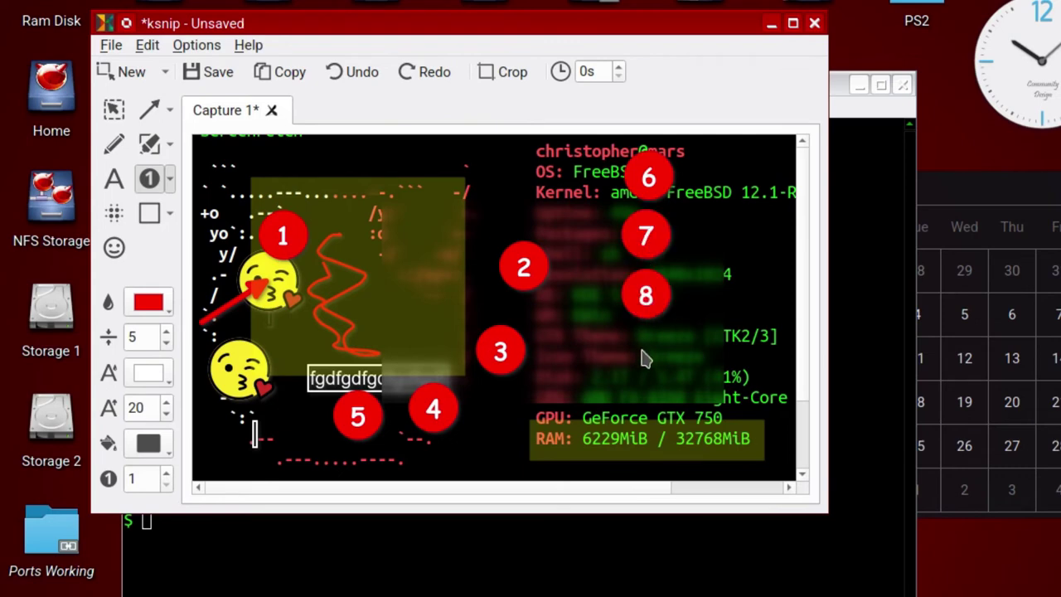
pyautogui.click(641, 354)
pyautogui.click(643, 420)
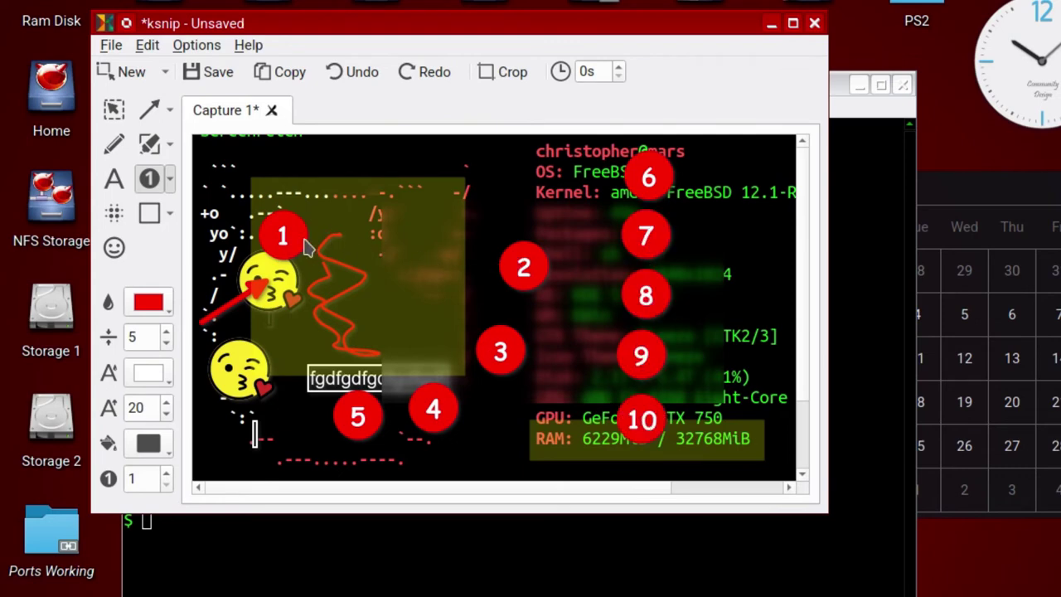
# Step: Cover markers 6 and 7 with a grey rectangle
pyautogui.click(149, 212)
pyautogui.moveTo(518, 189); pyautogui.dragTo(675, 263)
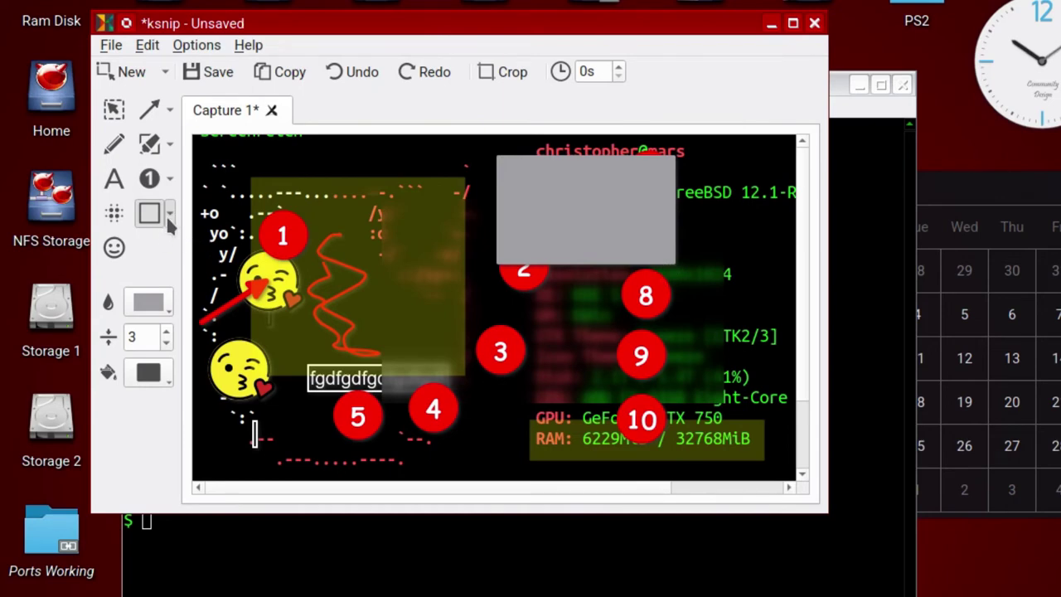
pyautogui.click(170, 181)
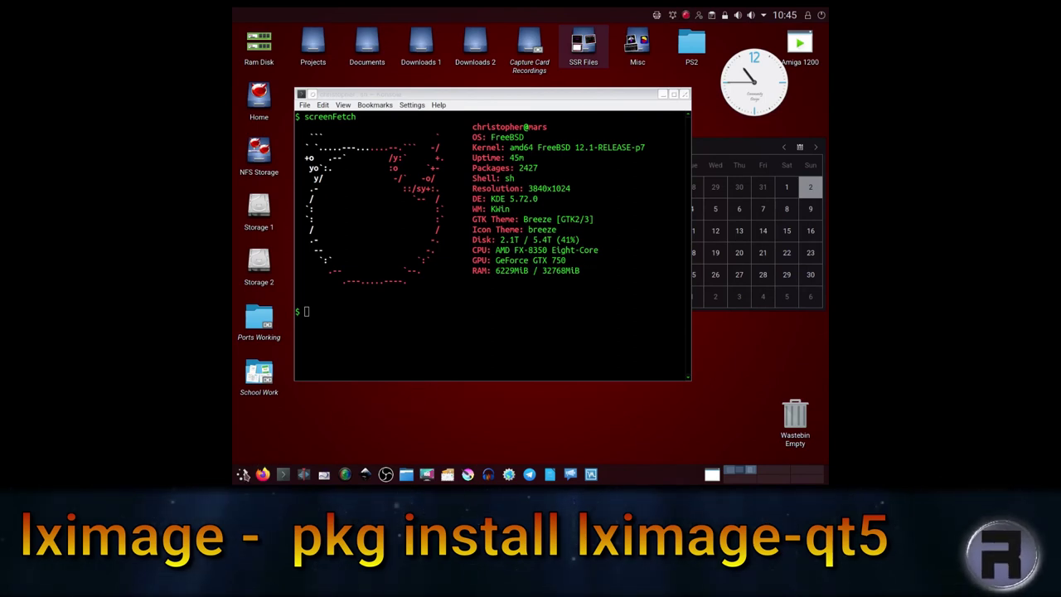
# Step: Search 'lx' in the Plasma launcher and start the LXImage image viewer
pyautogui.click(241, 474)
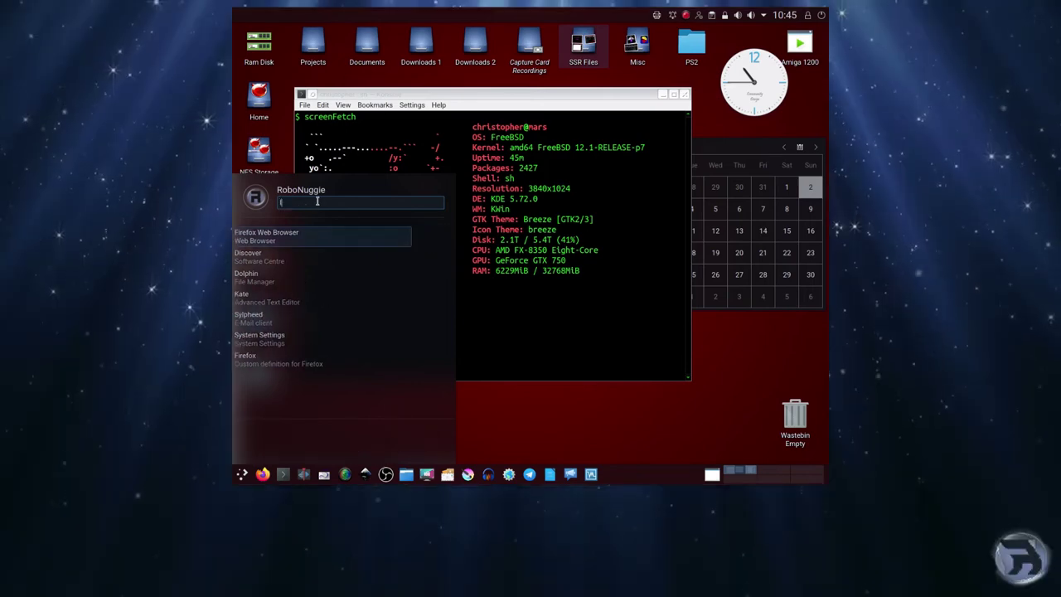
pyautogui.write('lx')
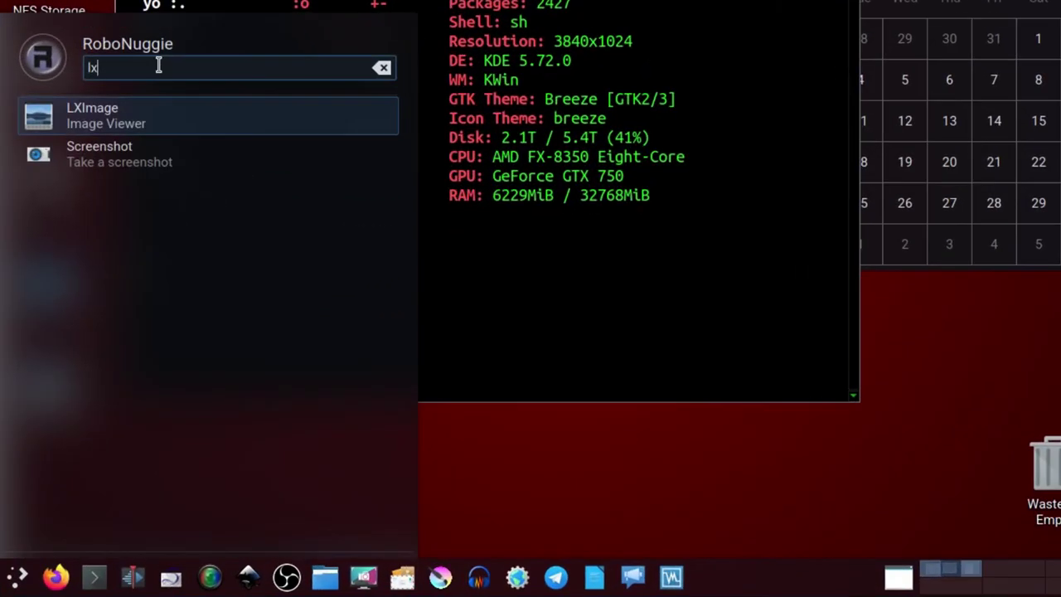
pyautogui.click(105, 120)
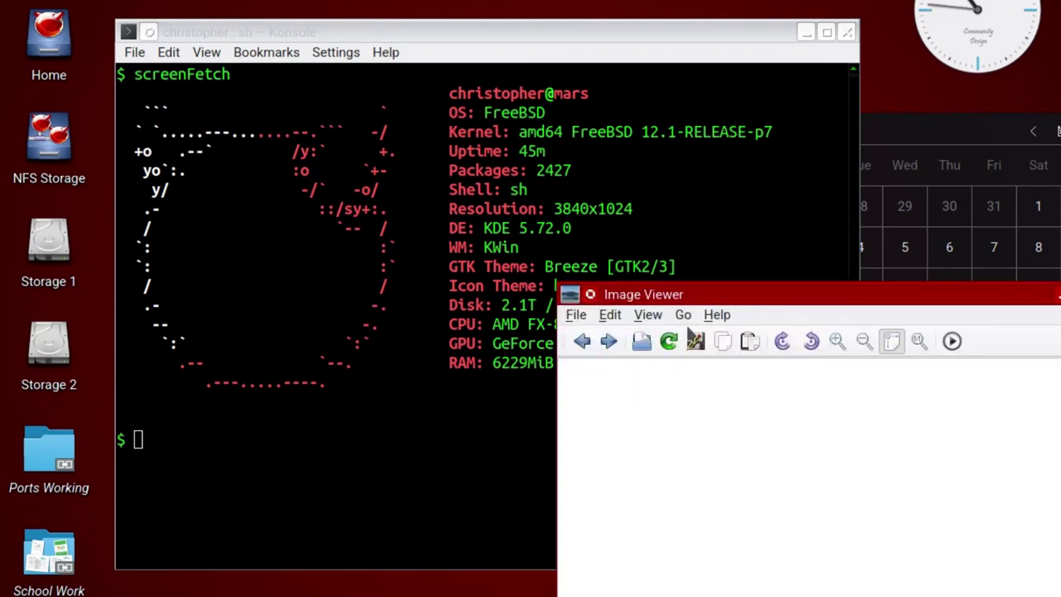
# Step: Move the empty Image Viewer over the terminal and look through its menus, then close them
pyautogui.moveTo(711, 297); pyautogui.dragTo(316, 75)
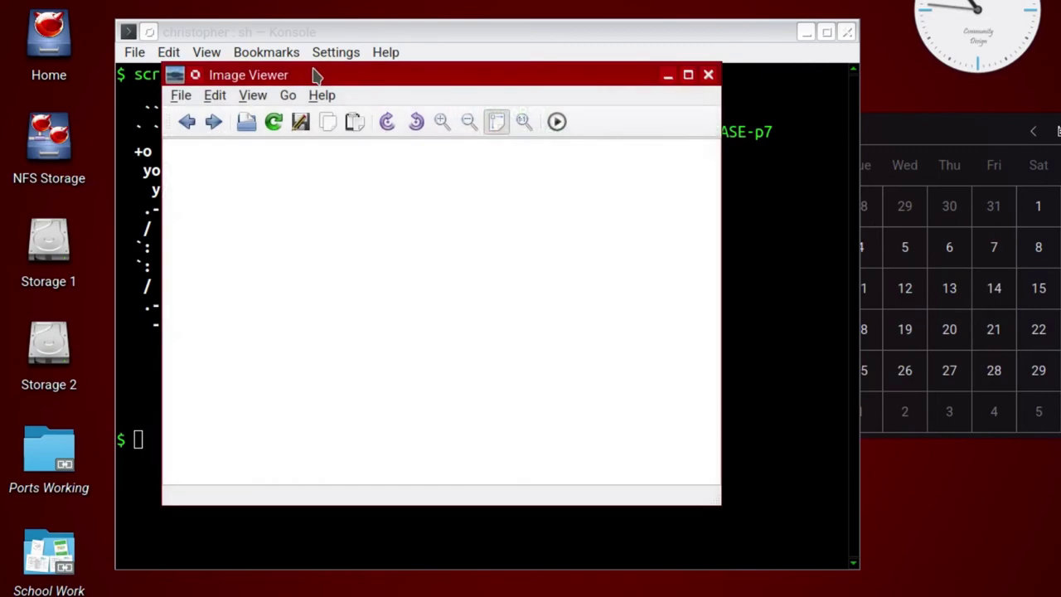
pyautogui.click(181, 96)
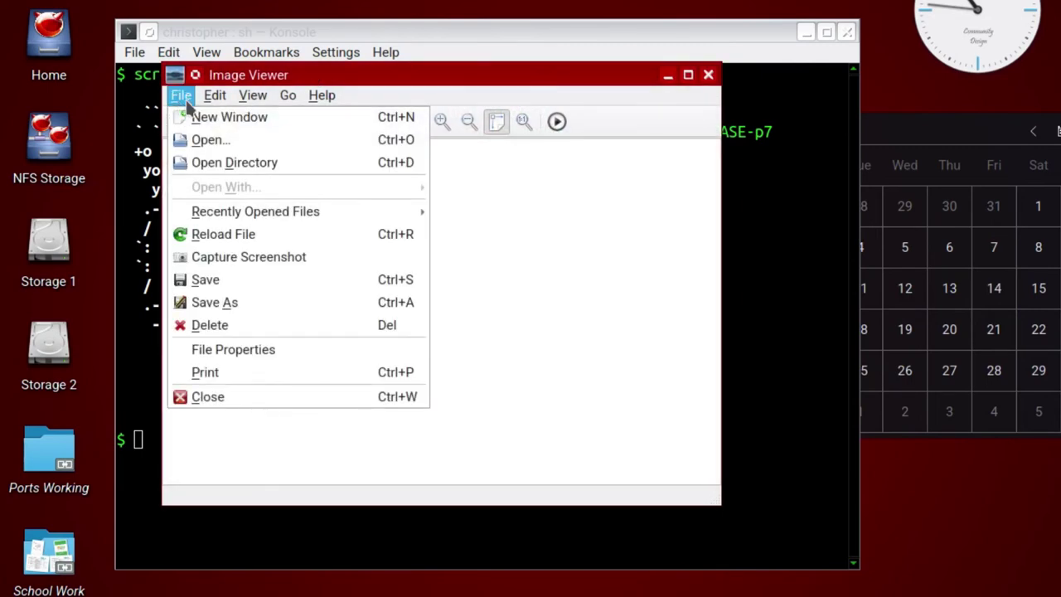
pyautogui.moveTo(251, 99)
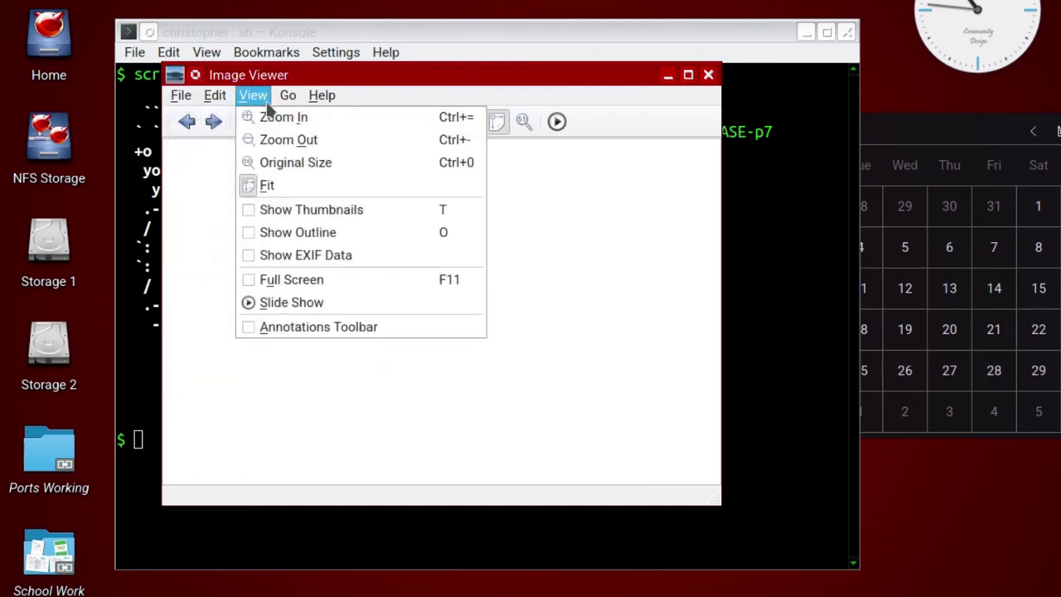
pyautogui.moveTo(288, 100)
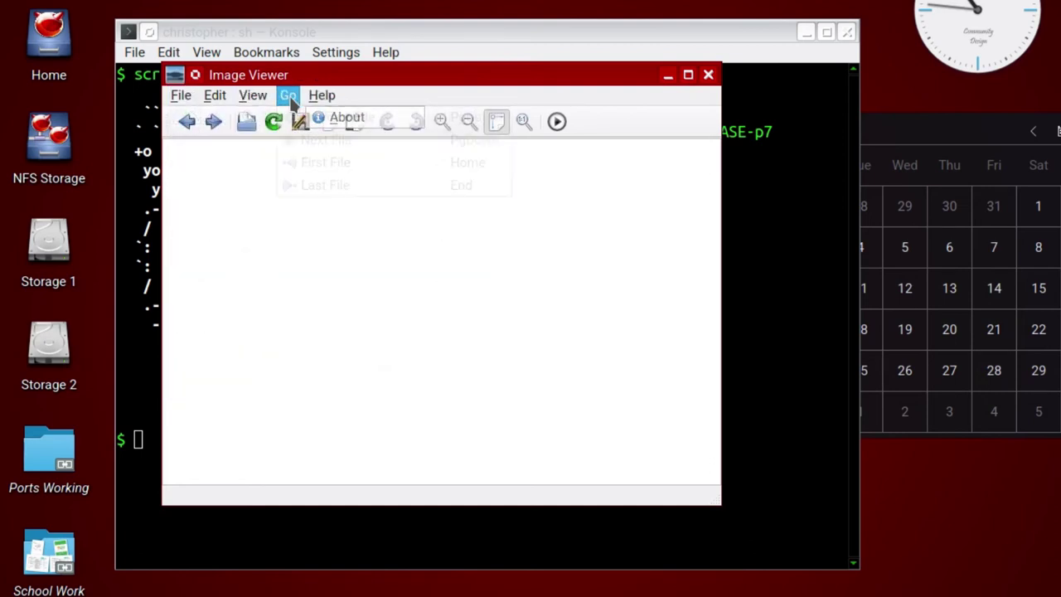
pyautogui.click(401, 85)
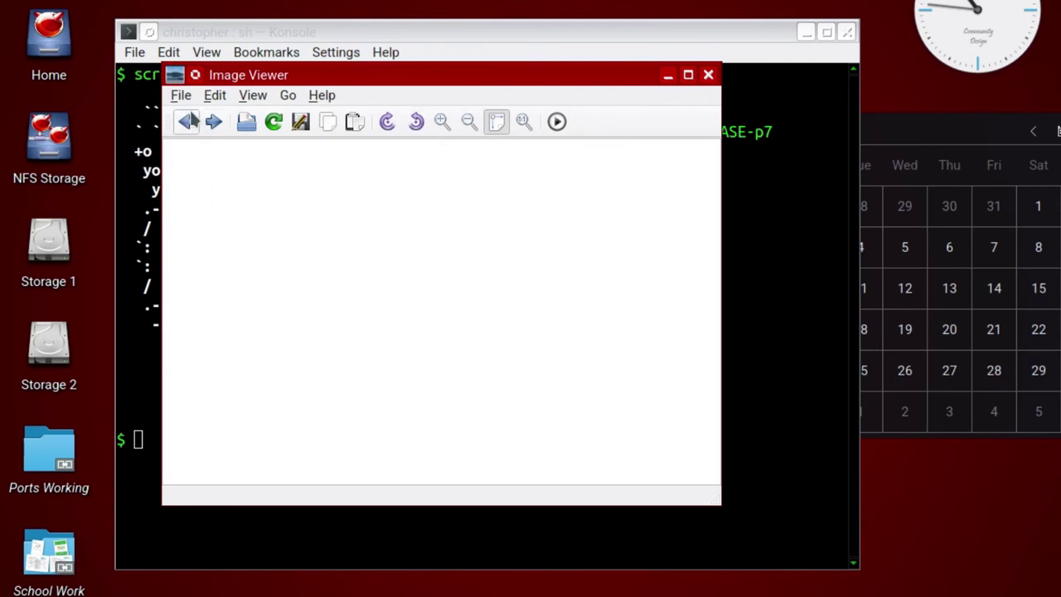
# Step: Check the File menu, then view and dismiss LXImage-Qt's About information
pyautogui.click(181, 96)
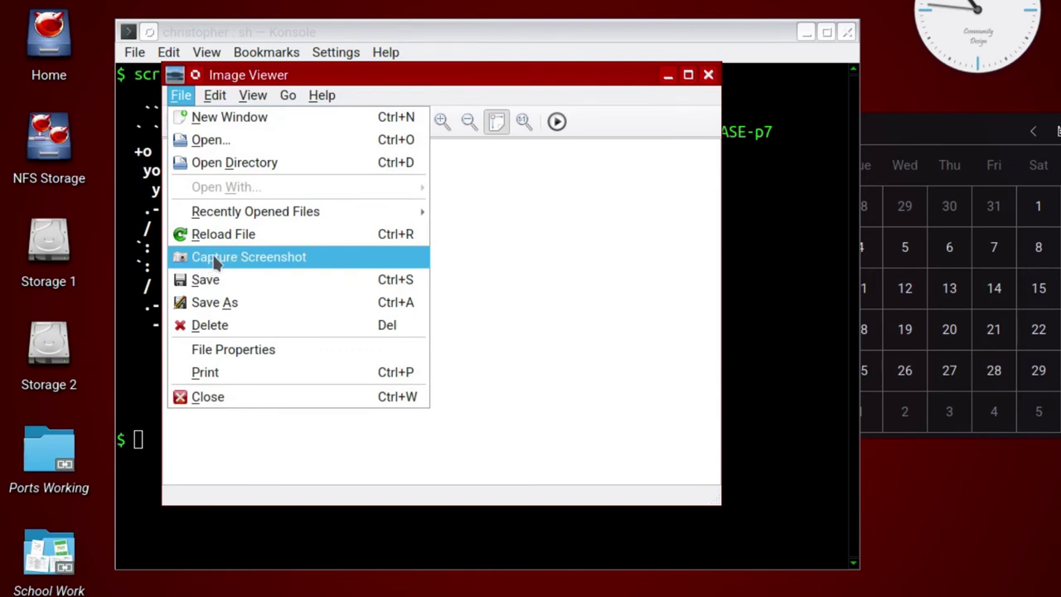
pyautogui.click(585, 217)
pyautogui.click(322, 95)
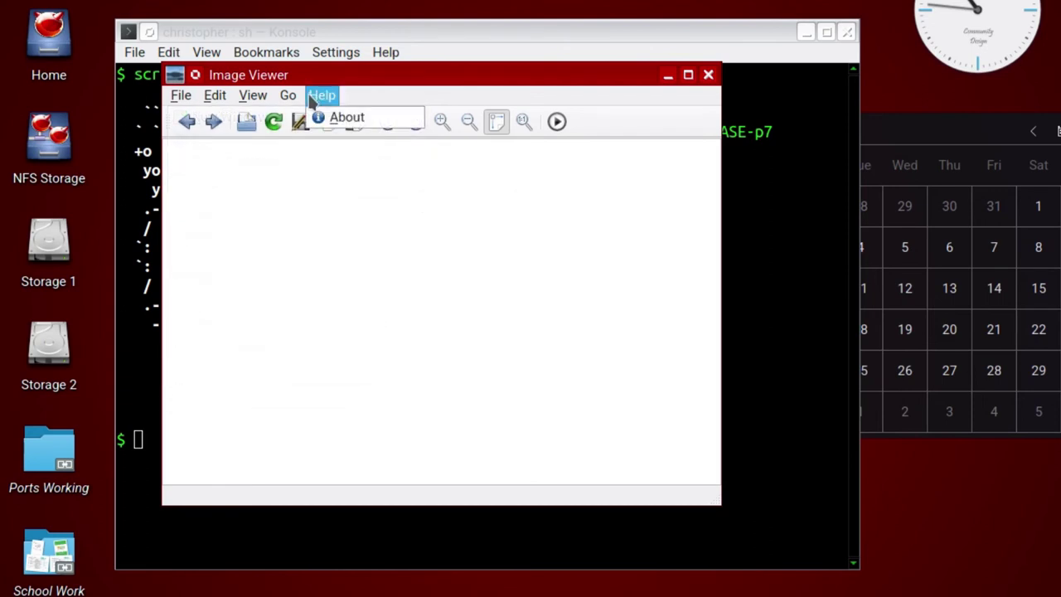
pyautogui.click(348, 118)
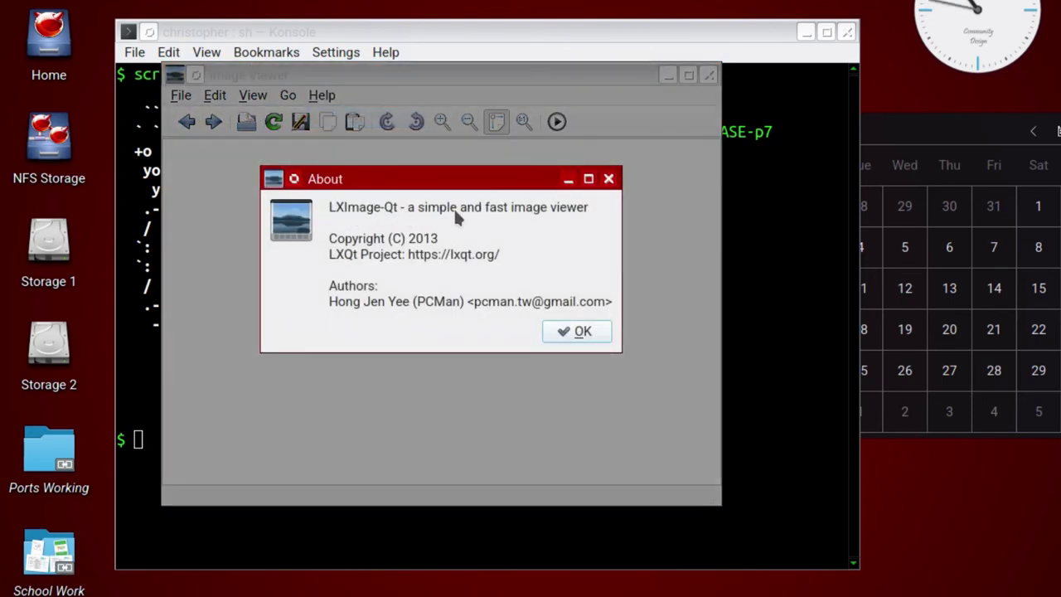
pyautogui.click(579, 331)
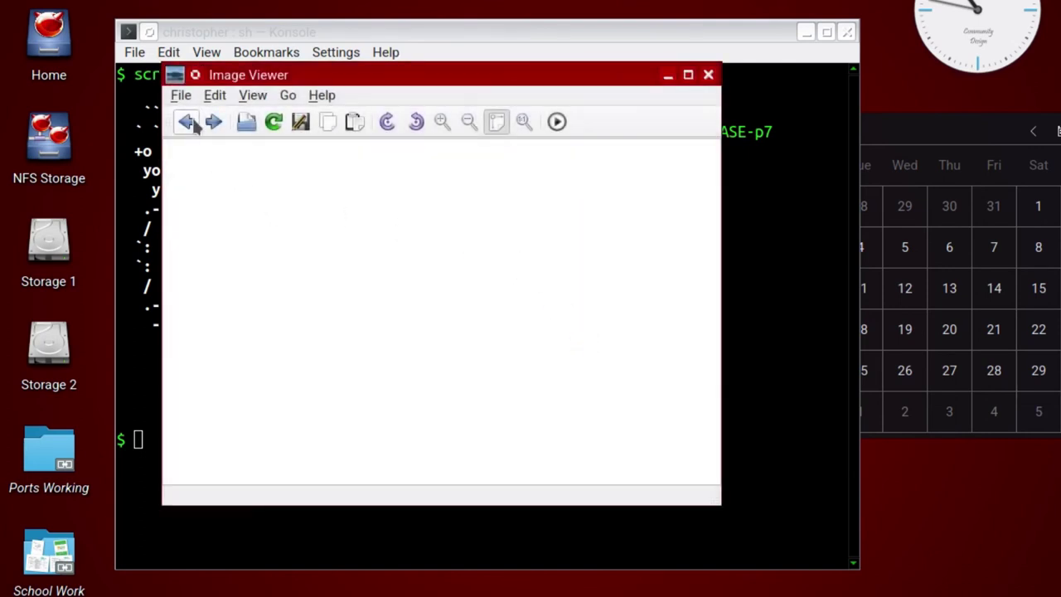
# Step: Take a current-window-only screenshot with a 1-second delay
pyautogui.click(181, 95)
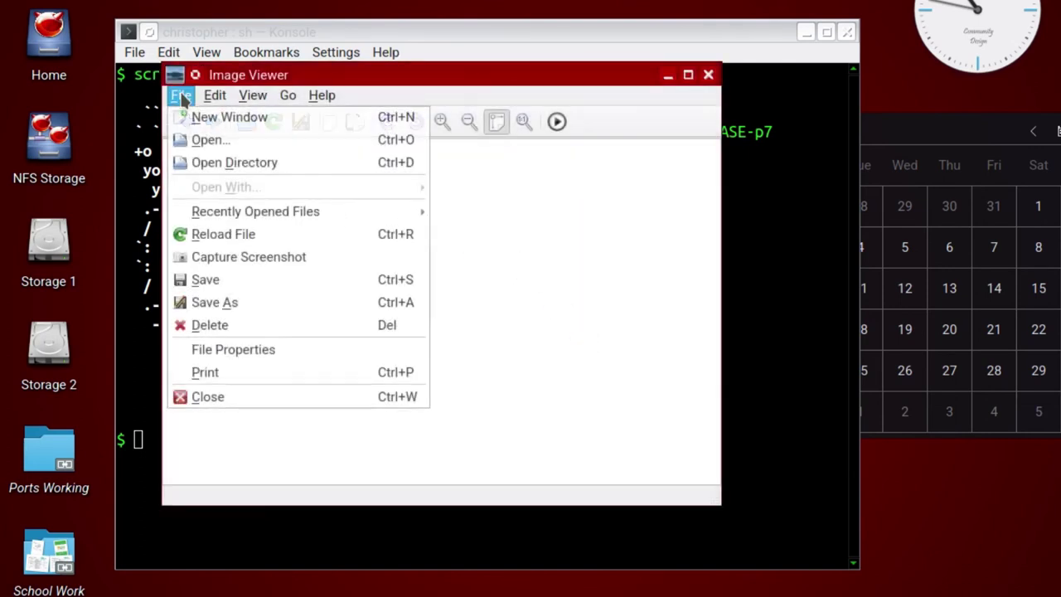
pyautogui.click(241, 260)
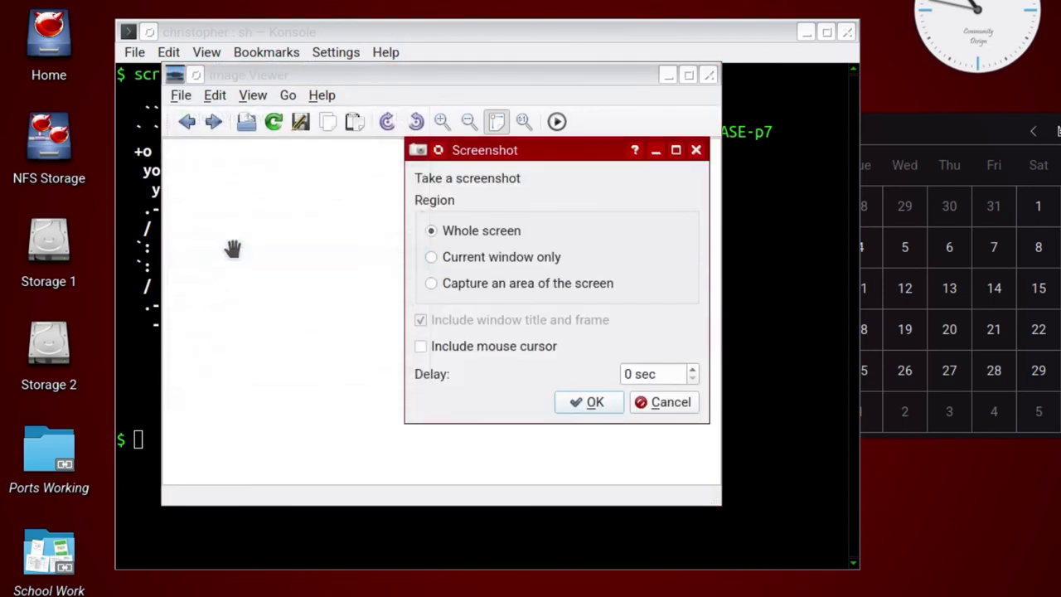
pyautogui.click(430, 257)
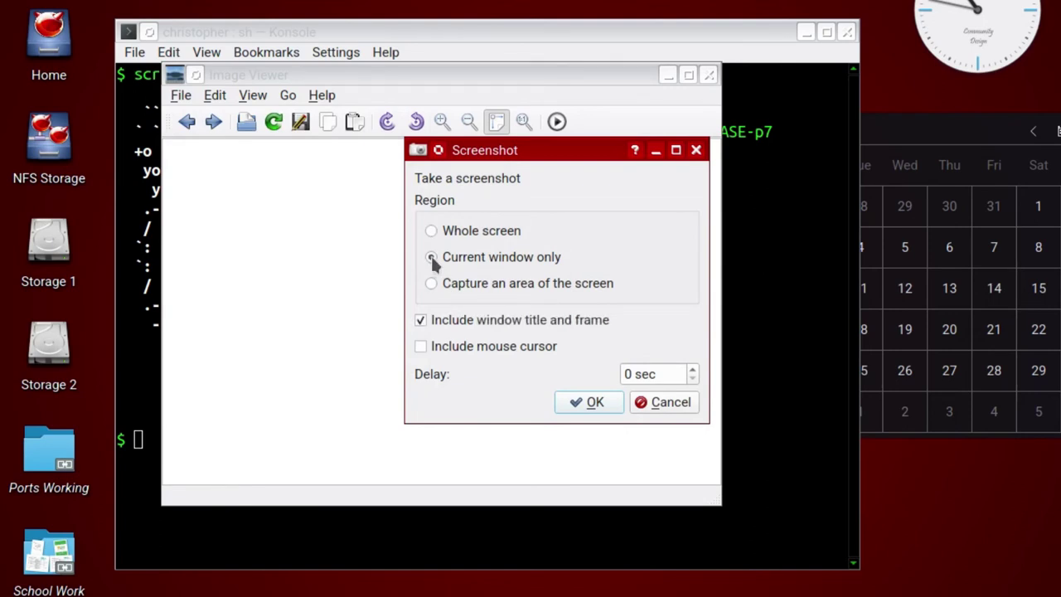
pyautogui.click(693, 370)
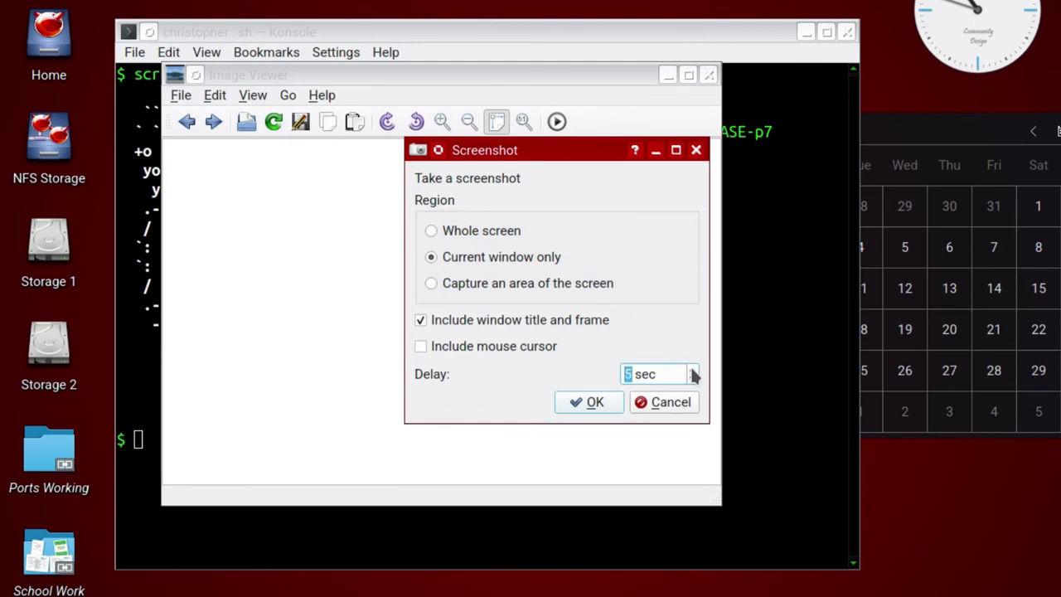
pyautogui.click(589, 402)
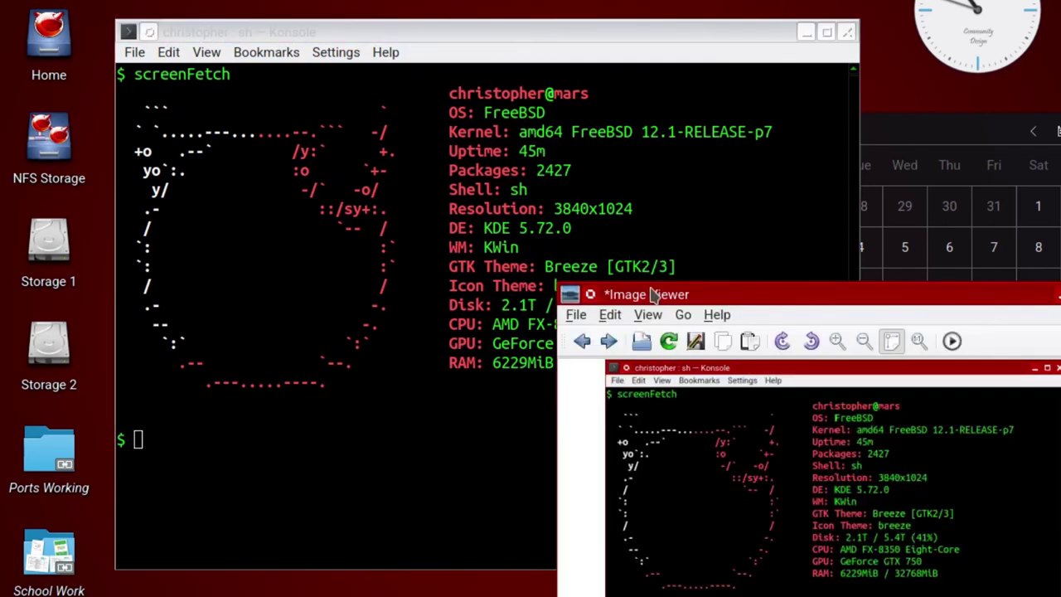
# Step: Reposition and enlarge the Image Viewer window so the capture shows bigger
pyautogui.moveTo(652, 294); pyautogui.dragTo(263, 0)
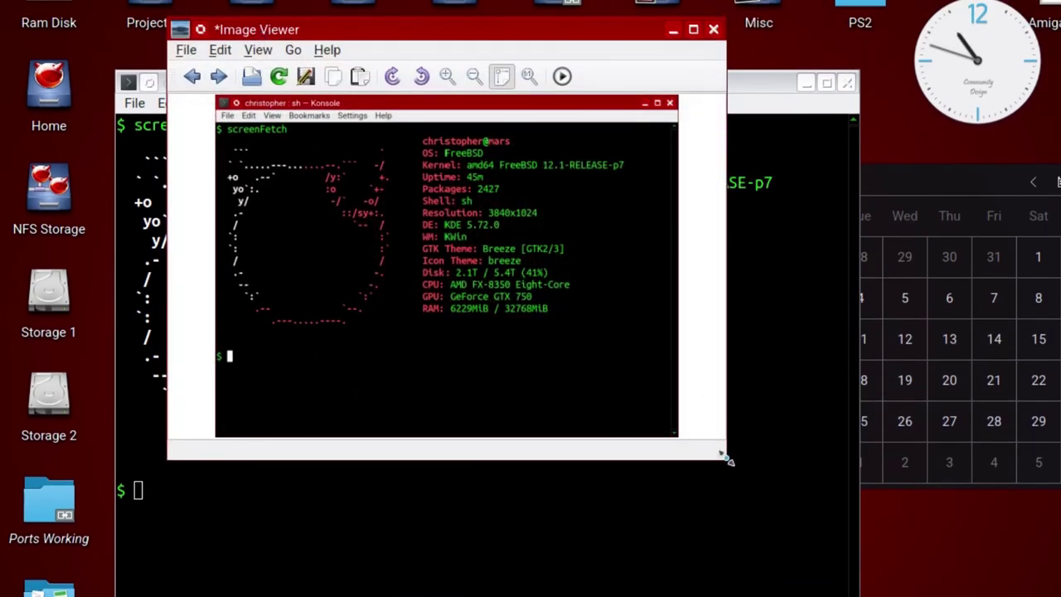
pyautogui.moveTo(723, 456); pyautogui.dragTo(961, 595)
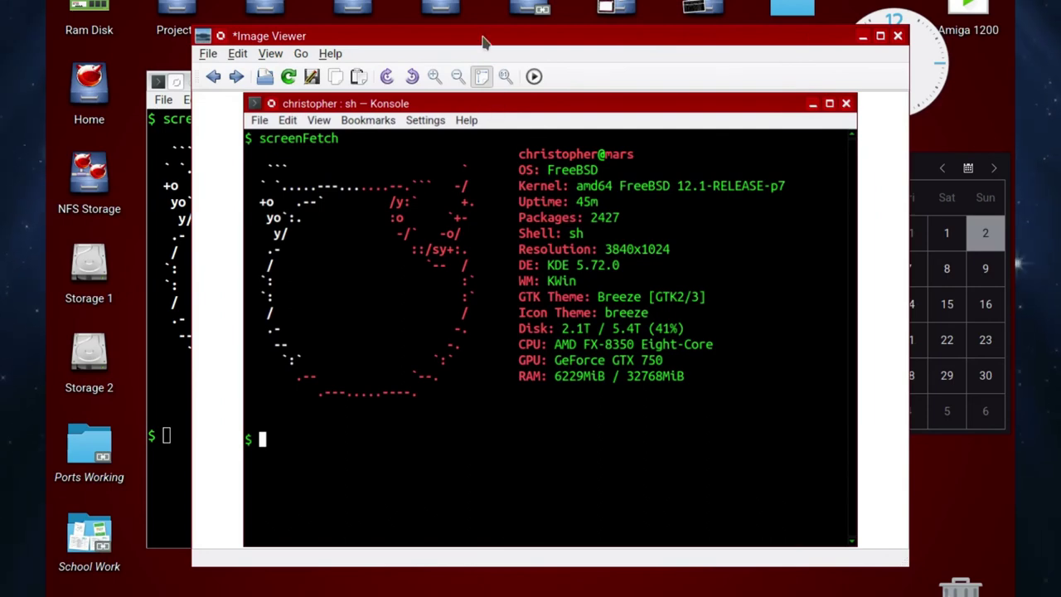
pyautogui.moveTo(482, 36); pyautogui.dragTo(522, 96)
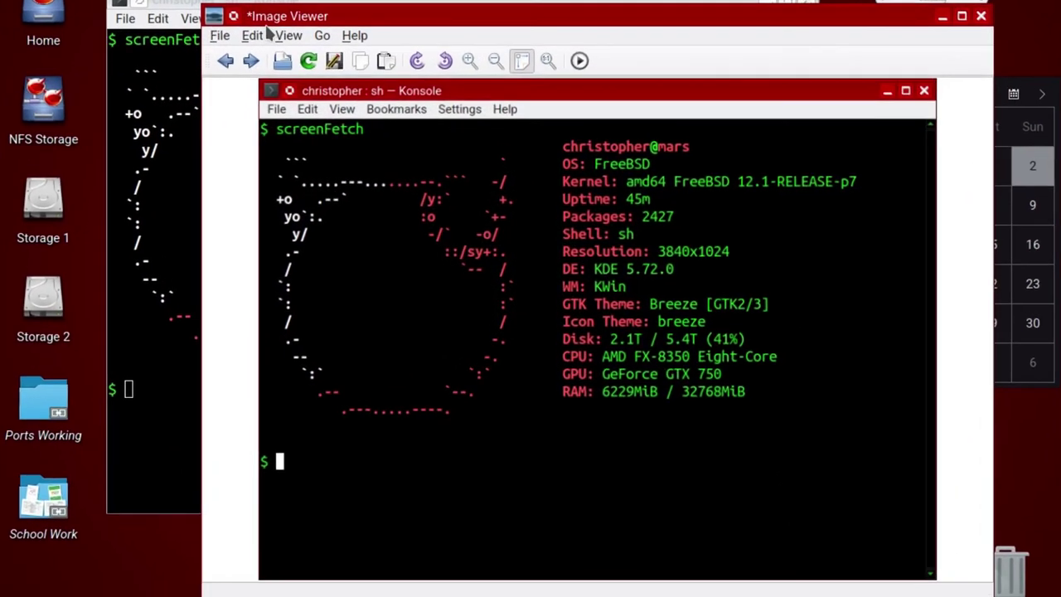
# Step: Enable the Annotations Toolbar from the View menu
pyautogui.rightClick(394, 183)
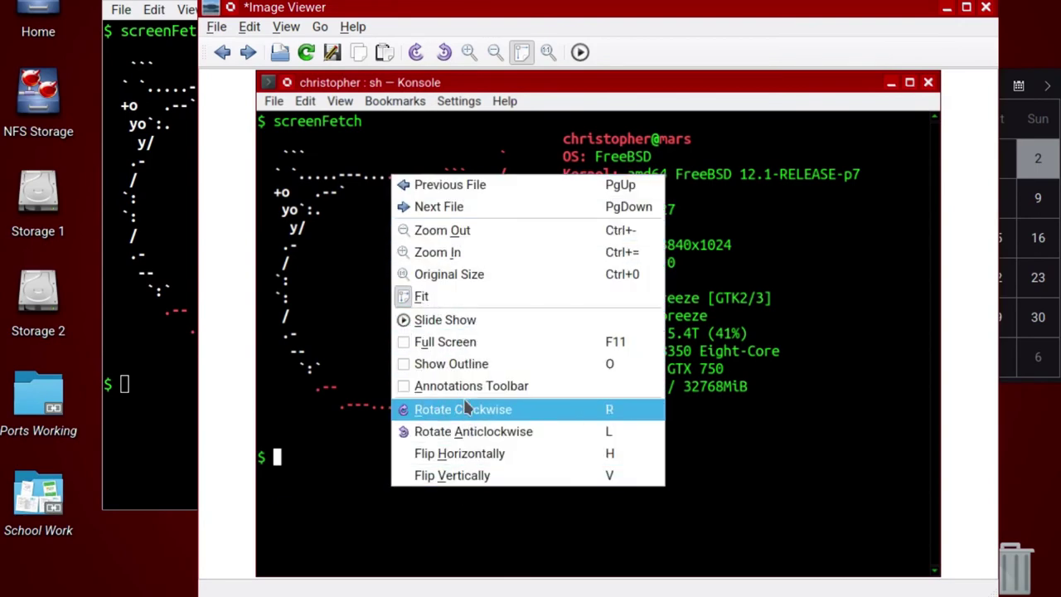
pyautogui.click(352, 174)
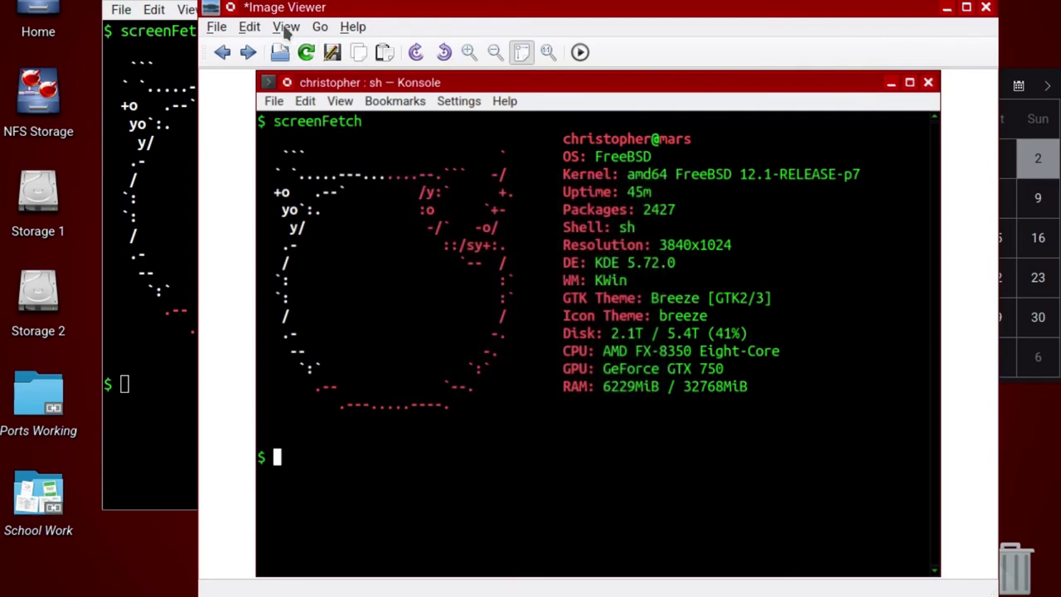
pyautogui.click(286, 26)
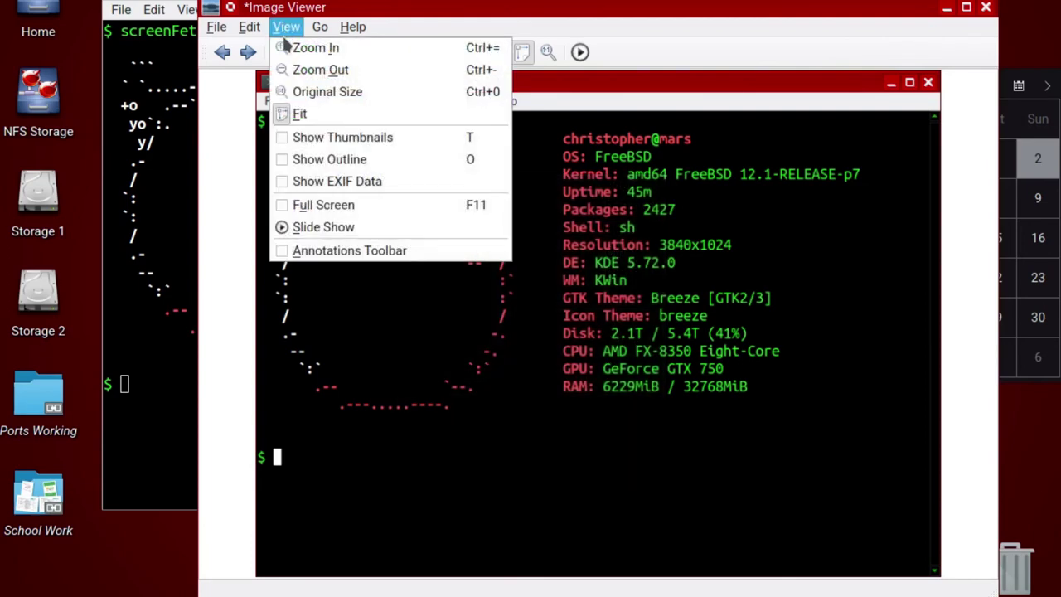
pyautogui.click(282, 257)
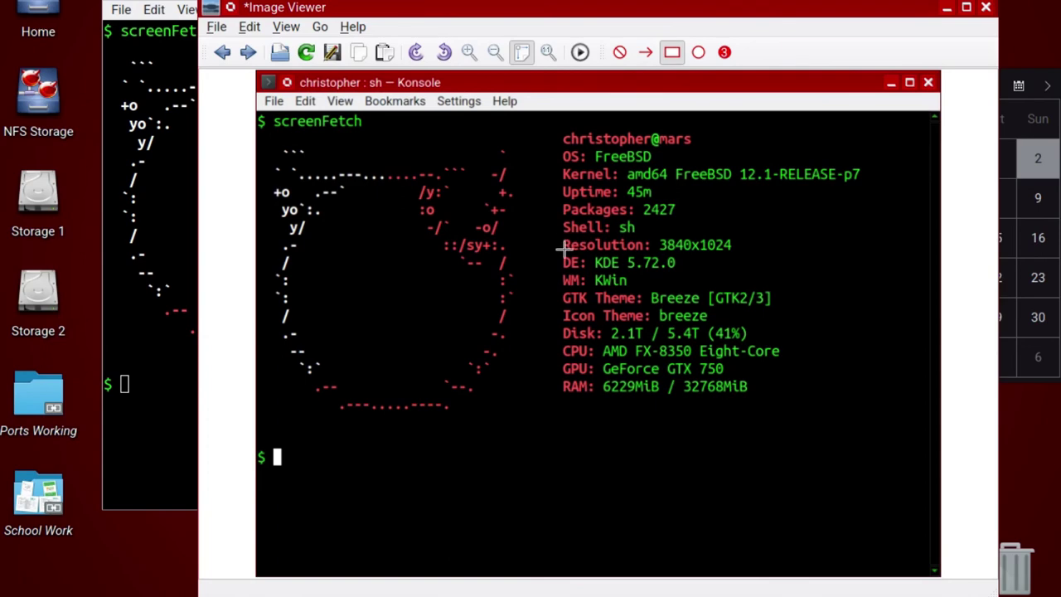
# Step: Draw a red box around Resolution, DE and WM, and circle the RAM line
pyautogui.moveTo(678, 291); pyautogui.dragTo(681, 293)
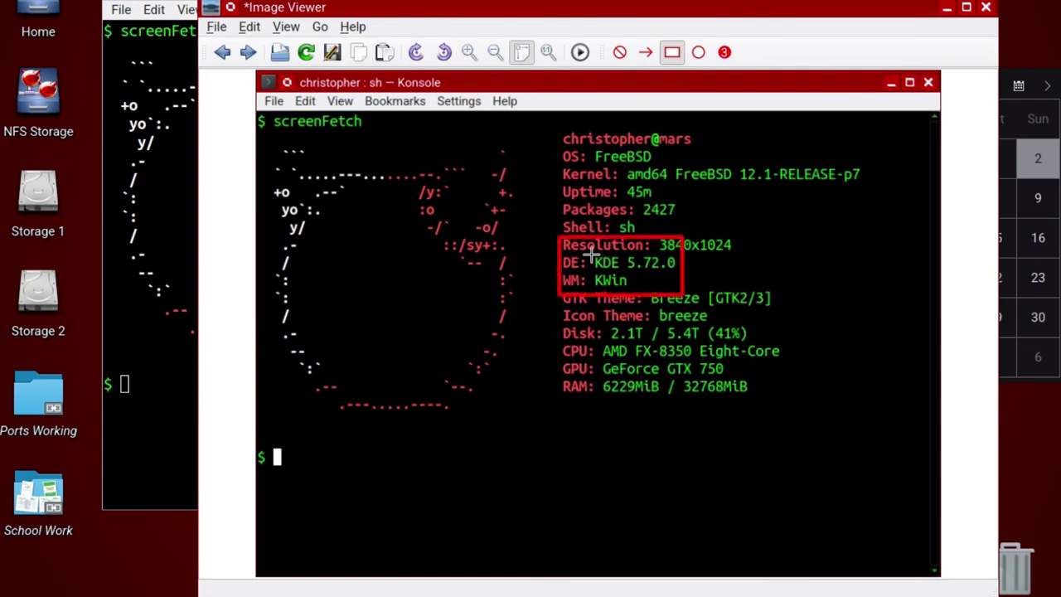
pyautogui.click(698, 52)
pyautogui.moveTo(600, 346); pyautogui.dragTo(785, 450)
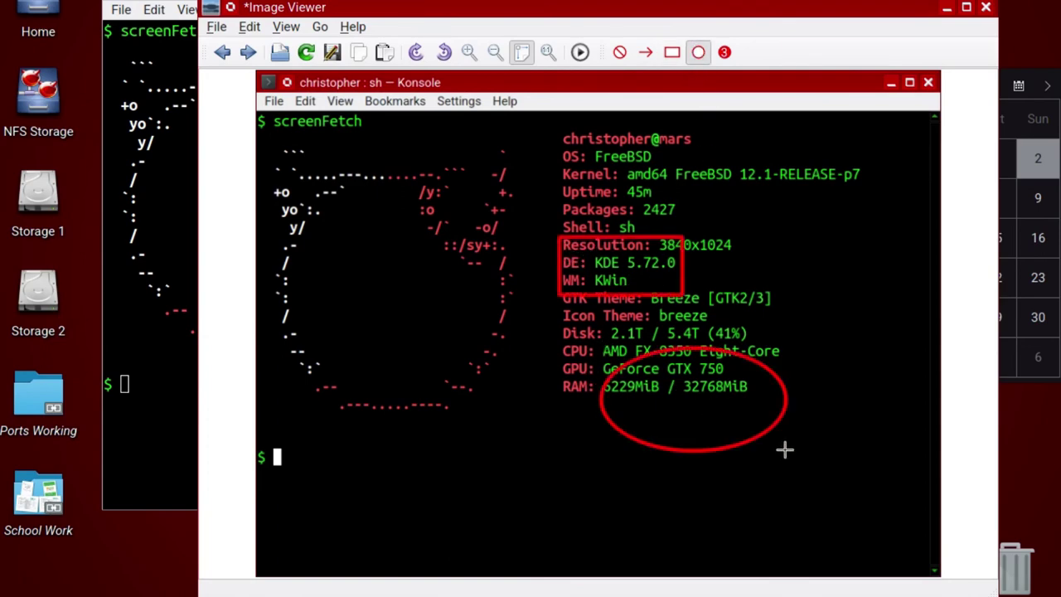
# Step: Place numbered markers 1 to 5 down the right side of the info lines
pyautogui.click(724, 52)
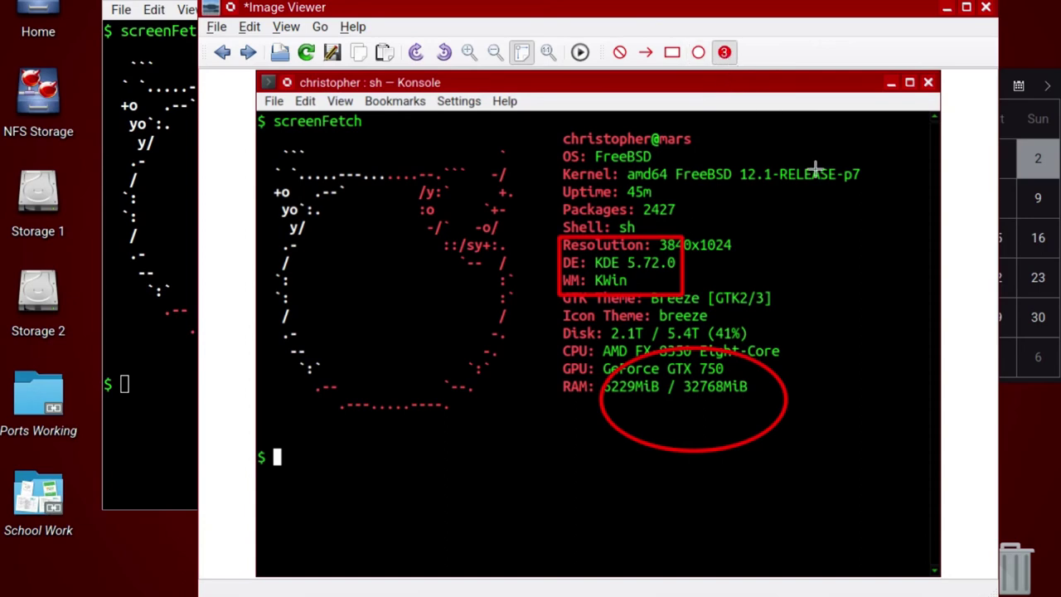
pyautogui.click(822, 184)
pyautogui.click(837, 257)
pyautogui.click(833, 318)
pyautogui.click(849, 387)
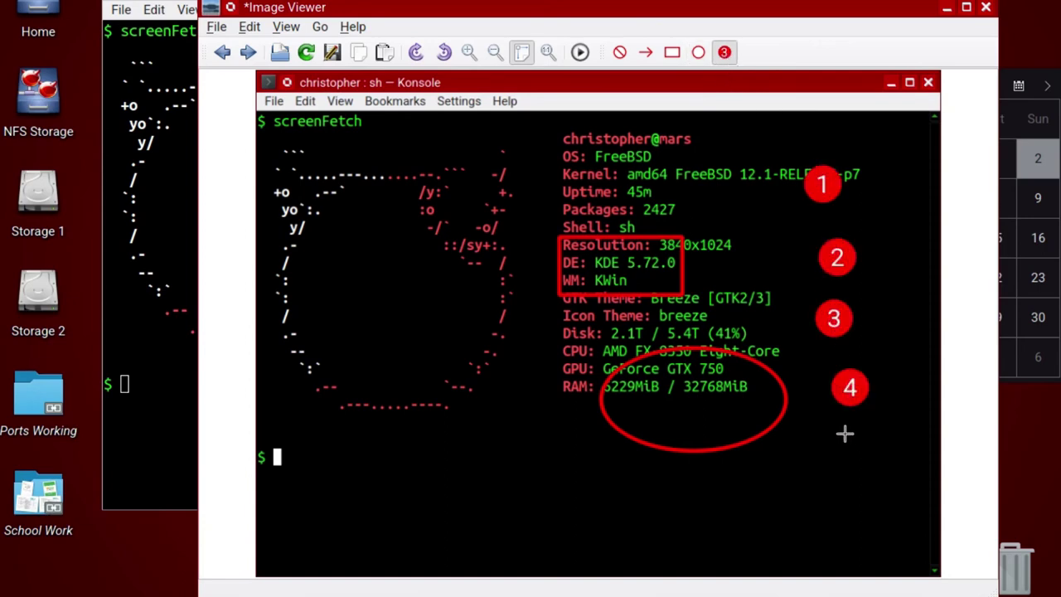
pyautogui.click(852, 448)
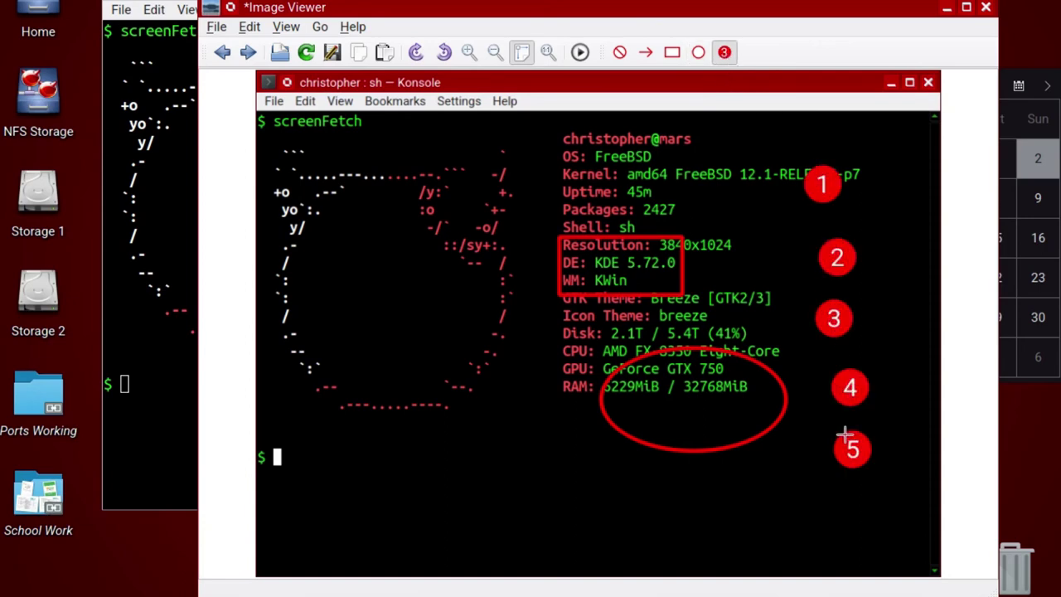
# Step: Draw a red arrow pointing at the Disk line
pyautogui.click(619, 51)
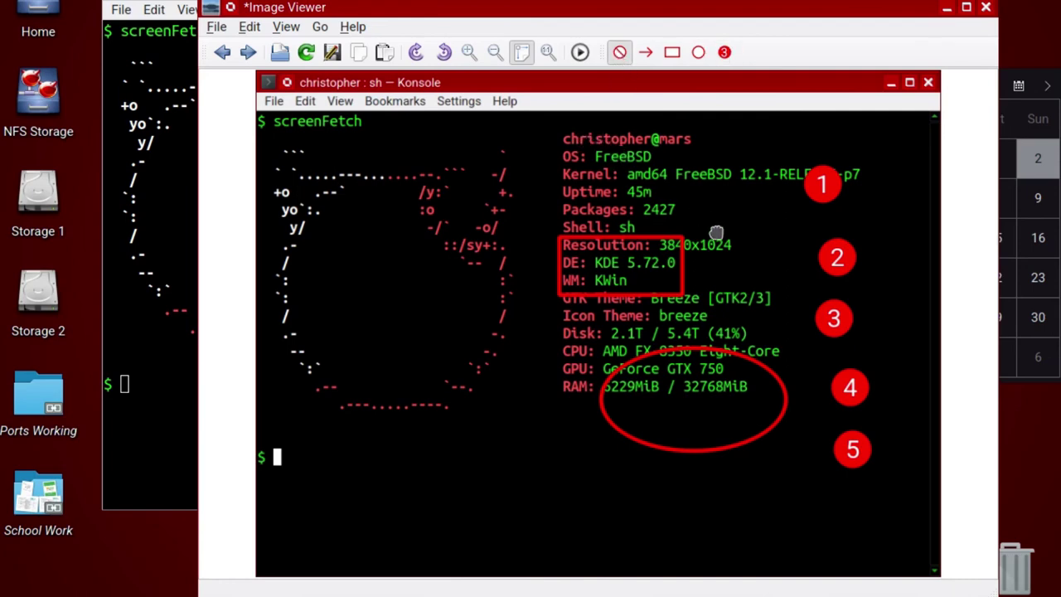
pyautogui.click(621, 58)
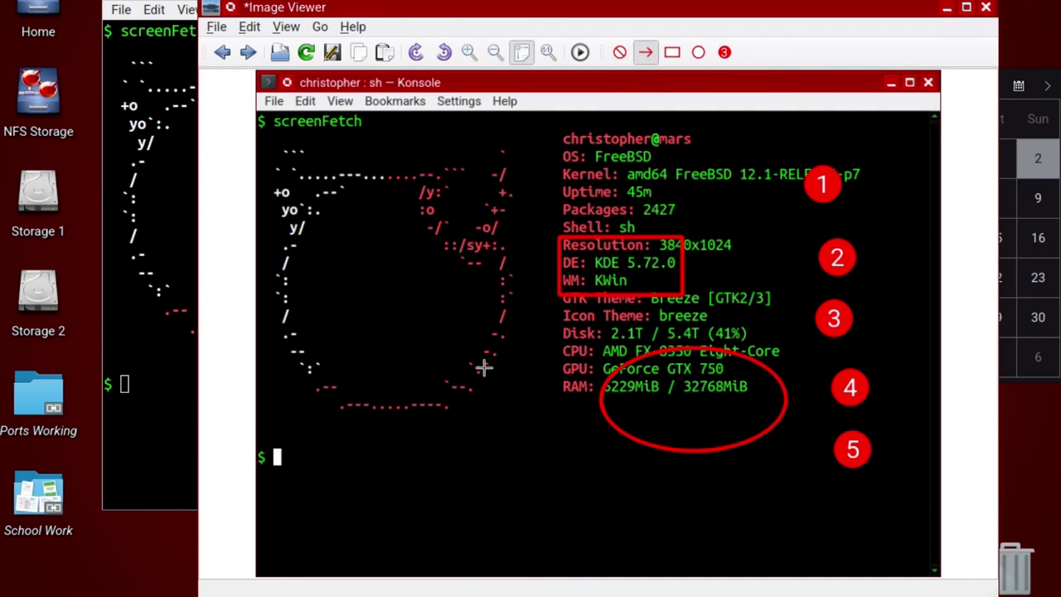
pyautogui.moveTo(484, 367); pyautogui.dragTo(594, 346)
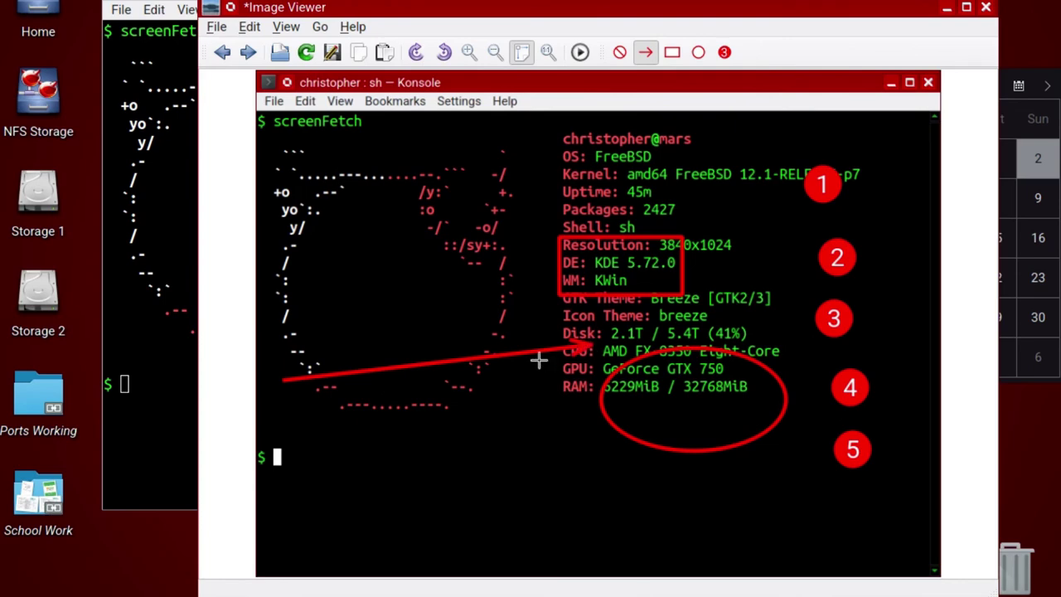
# Step: Rotate the screenshot four quarter turns back upright, then browse the File and Edit menus
pyautogui.click(443, 53)
pyautogui.click(444, 53)
pyautogui.click(443, 52)
pyautogui.click(443, 52)
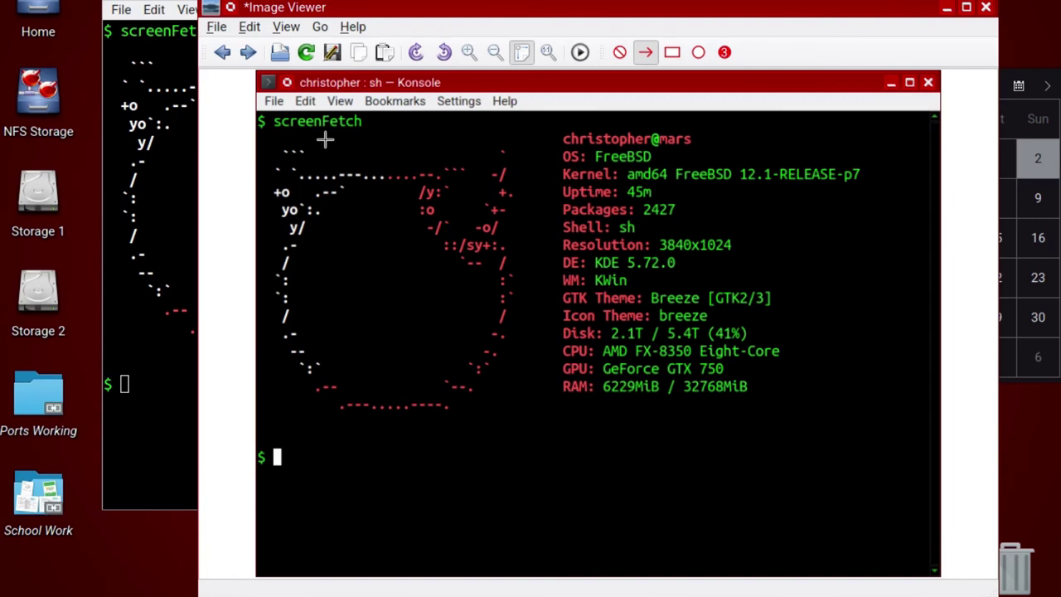
pyautogui.click(217, 27)
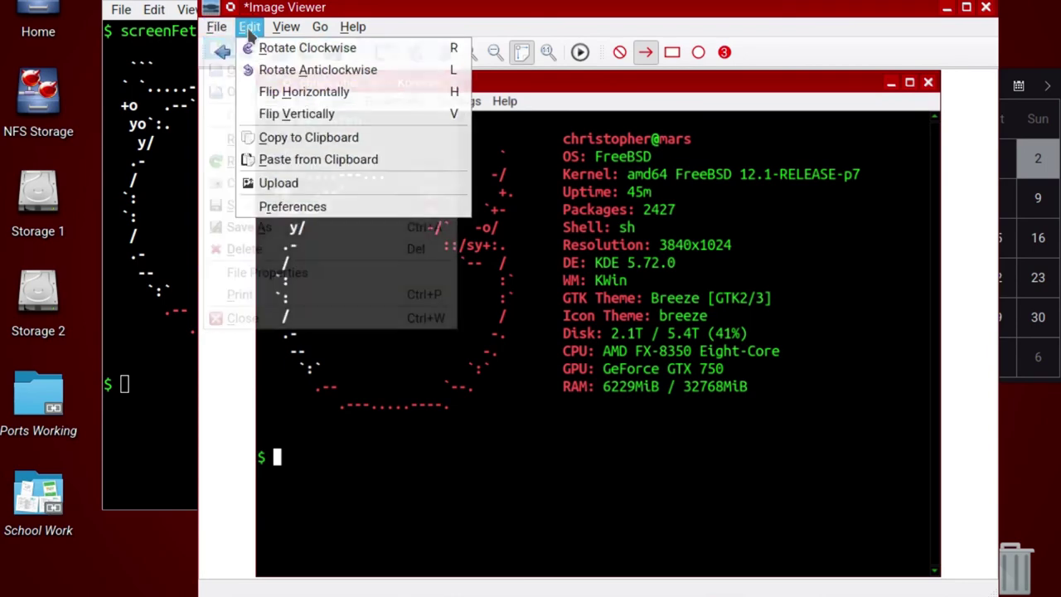
pyautogui.click(253, 9)
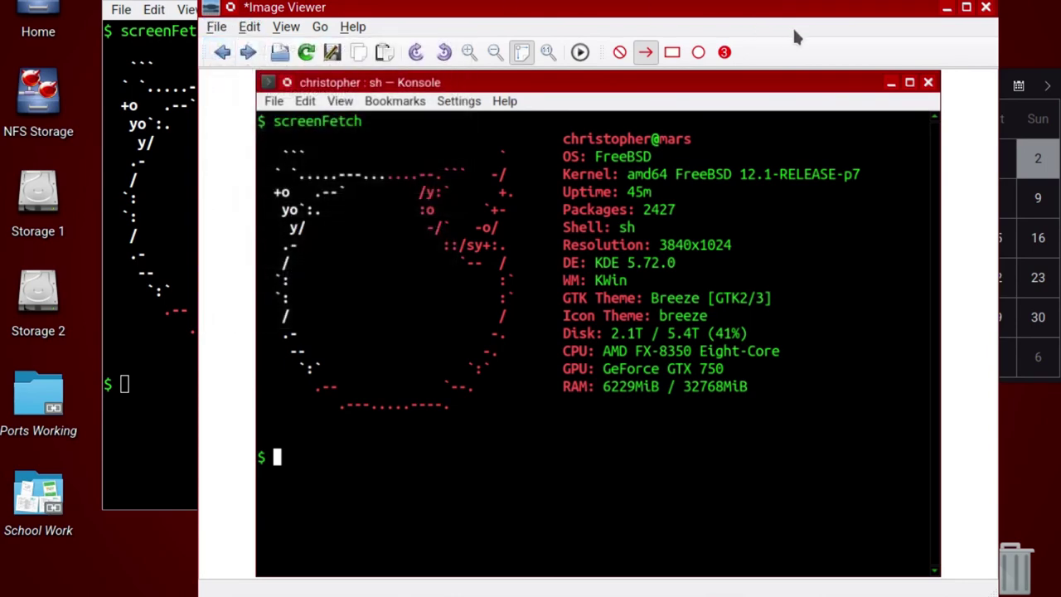
# Step: Close the LXImage-Qt Image Viewer window
pyautogui.click(986, 7)
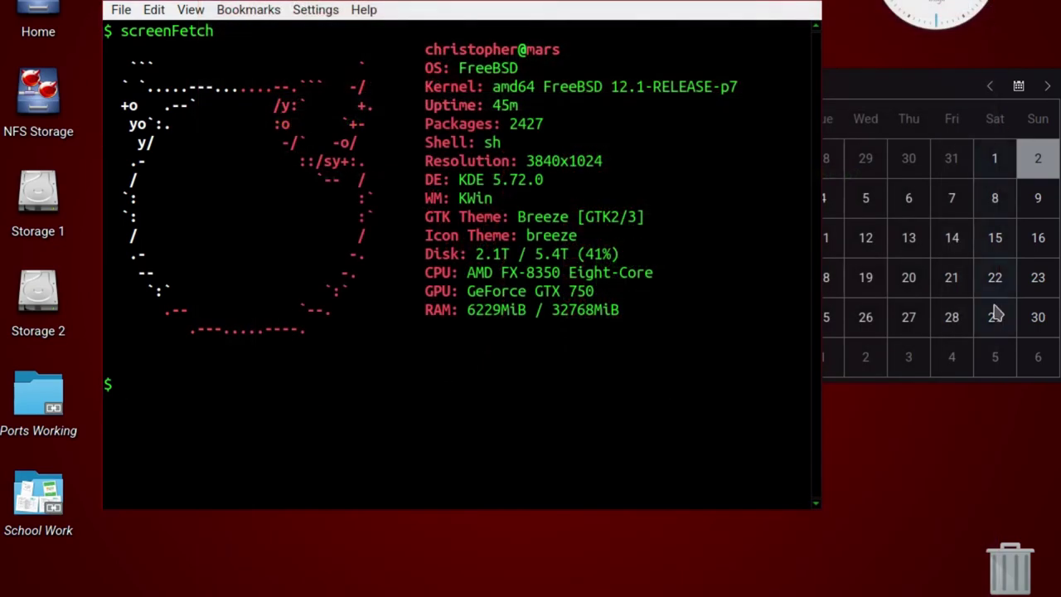